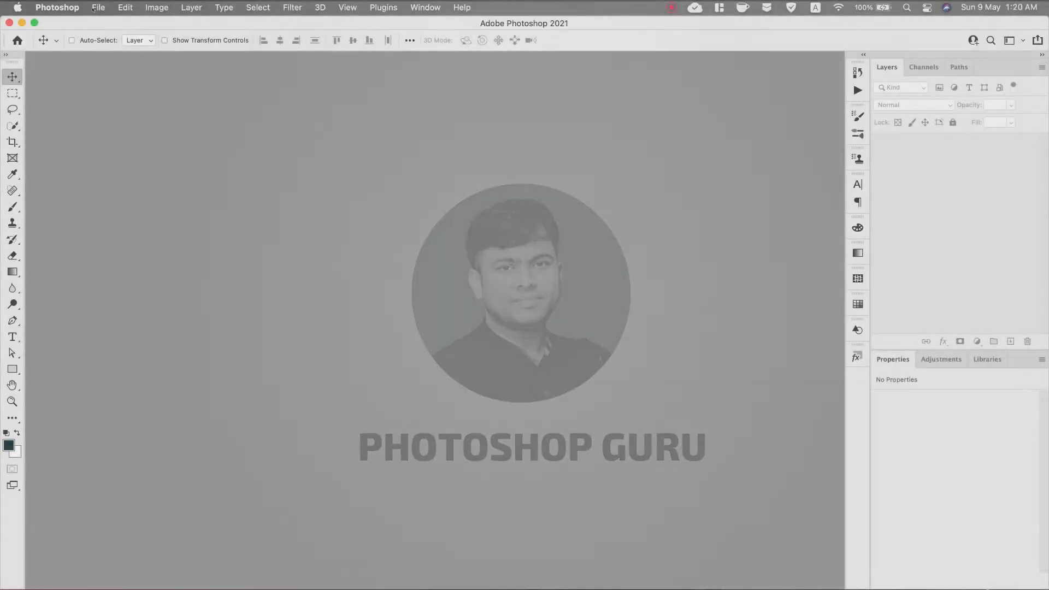
# Start a new document measured in pixels, with a width and height of 1200 pixels each
pyautogui.click(93, 7)
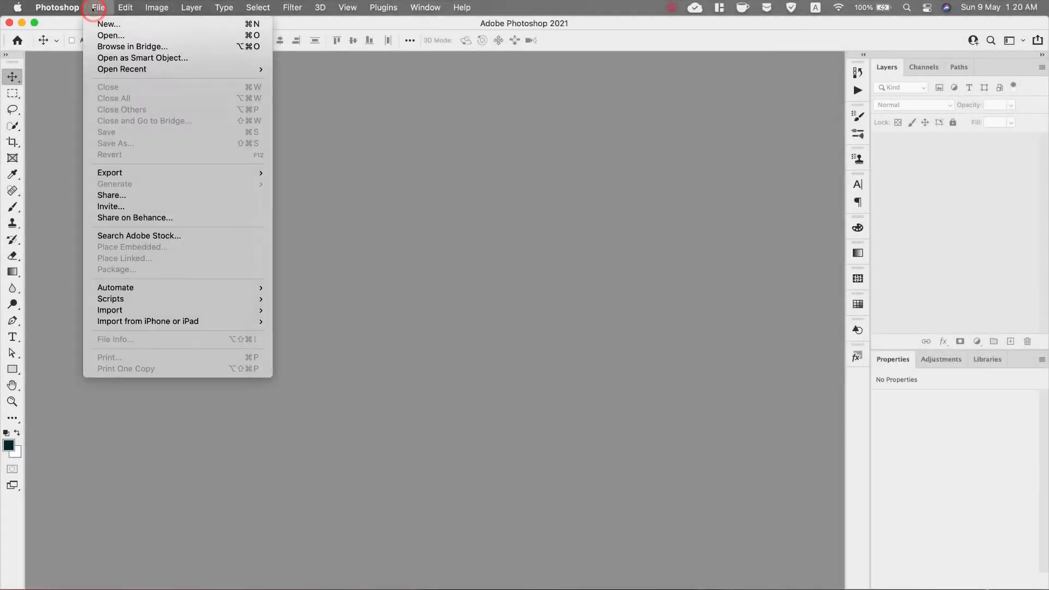
pyautogui.click(106, 26)
pyautogui.click(479, 267)
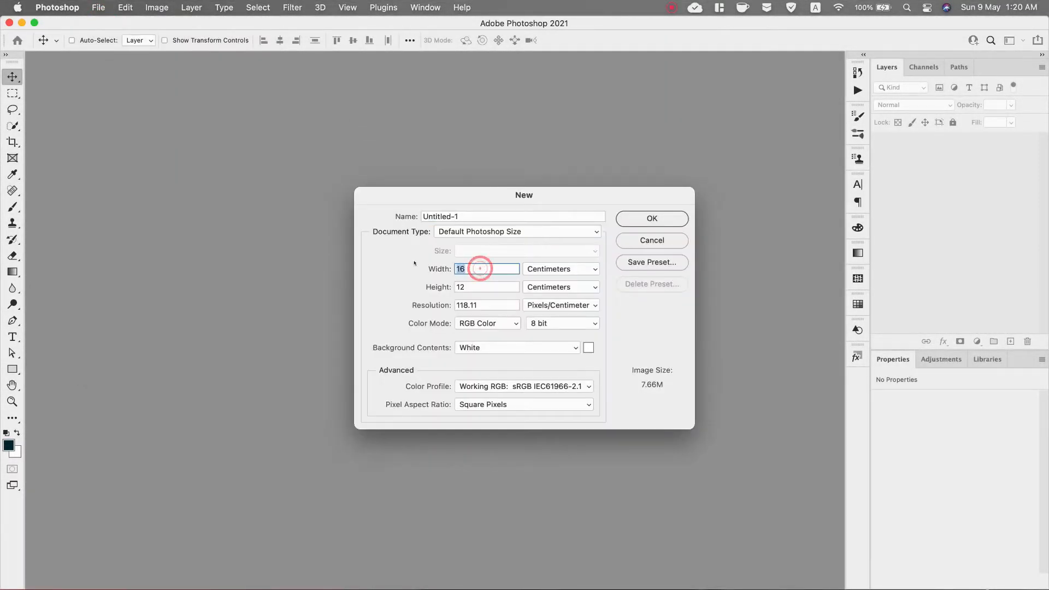
pyautogui.click(546, 268)
pyautogui.click(549, 243)
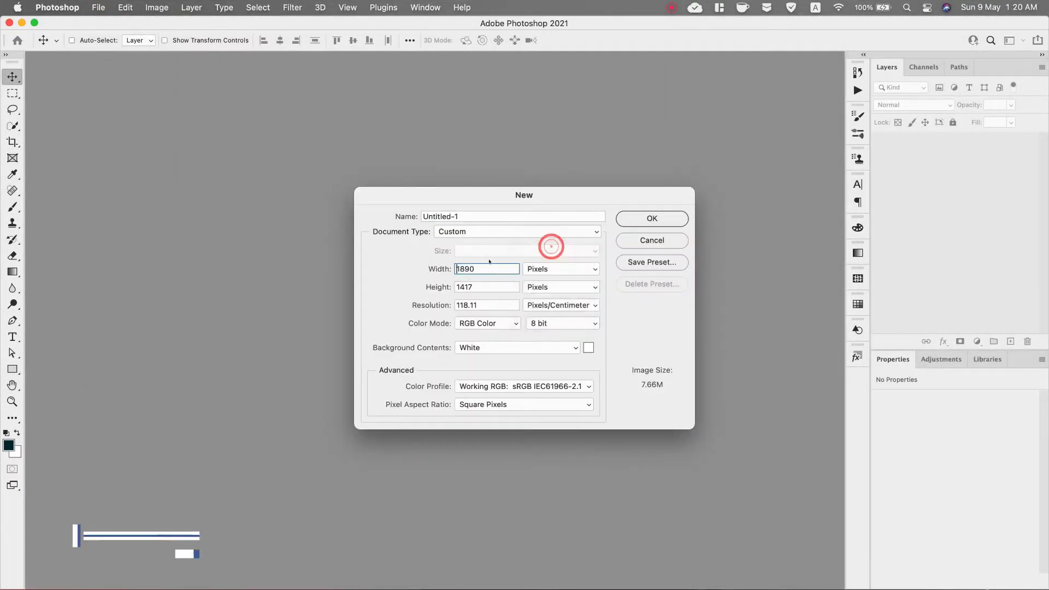
pyautogui.doubleClick(476, 268)
pyautogui.write('1200')
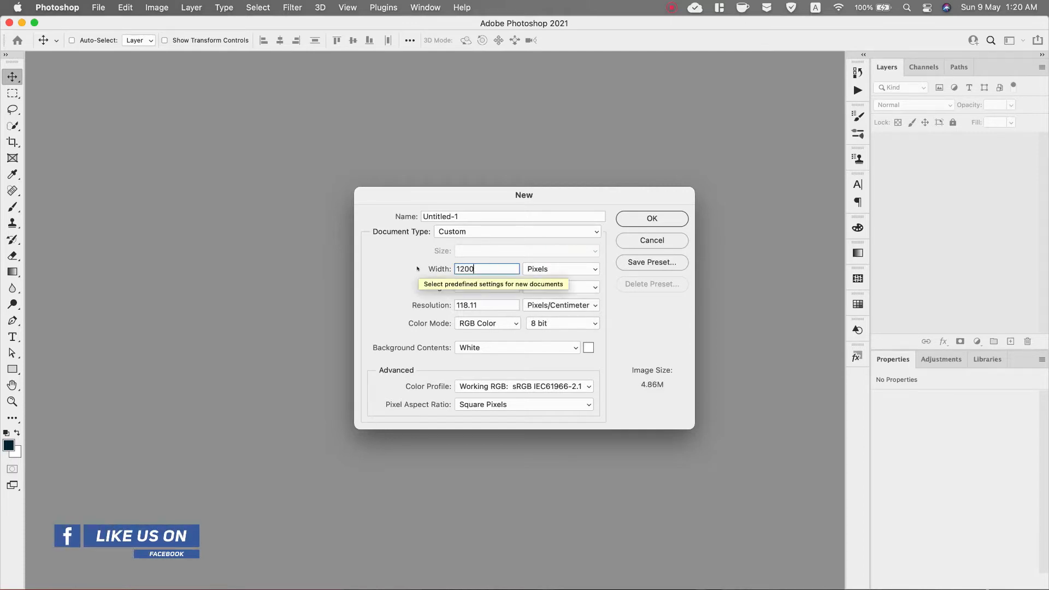
pyautogui.press('Tab')
pyautogui.write('12')
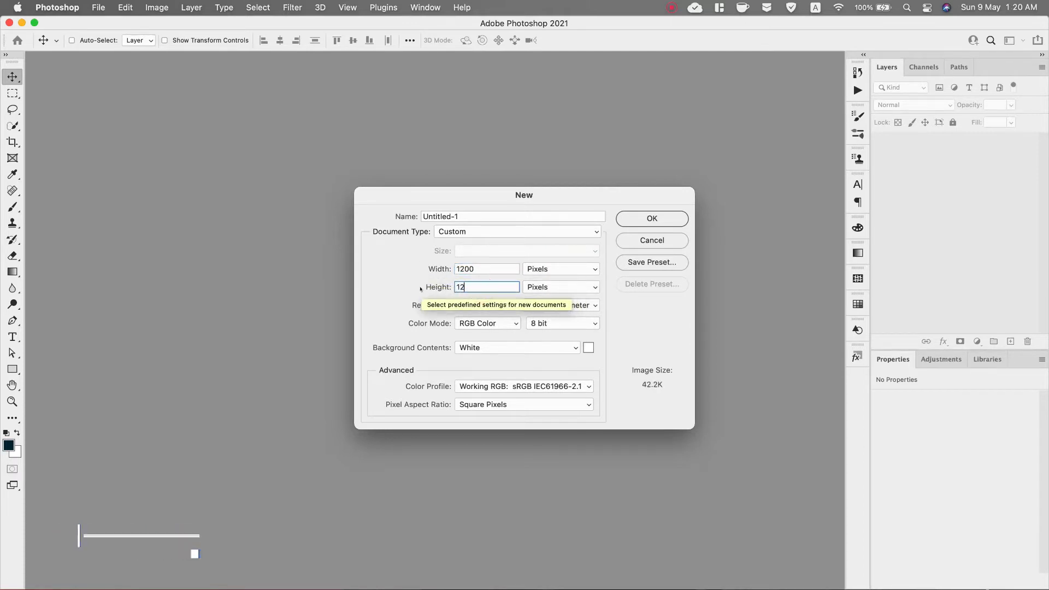
# Name the new document Headphone, set its resolution to 72 pixels per centimeter and create it
pyautogui.click(470, 217)
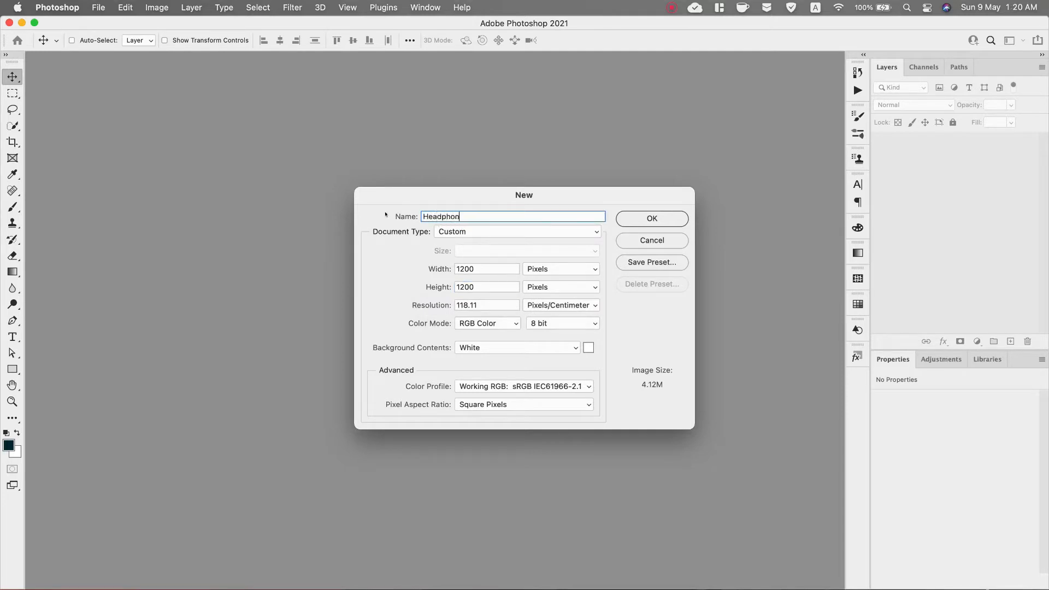
pyautogui.doubleClick(500, 305)
pyautogui.write('7')
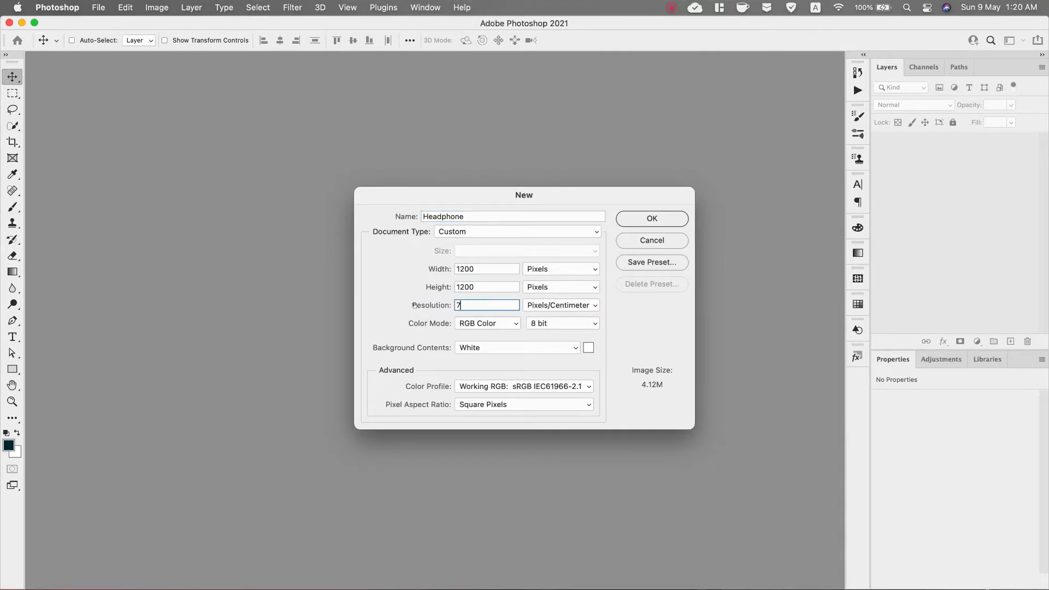
pyautogui.write('2')
pyautogui.click(645, 220)
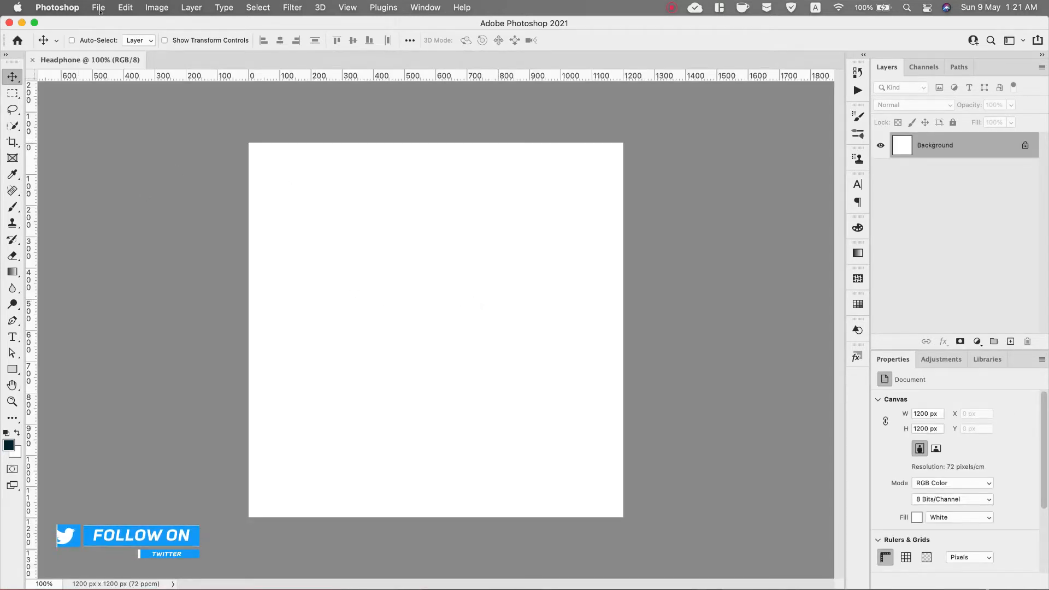
# Place the image Headphone - 665x888.png from the Downloads folder into the document as an embedded object
pyautogui.click(99, 7)
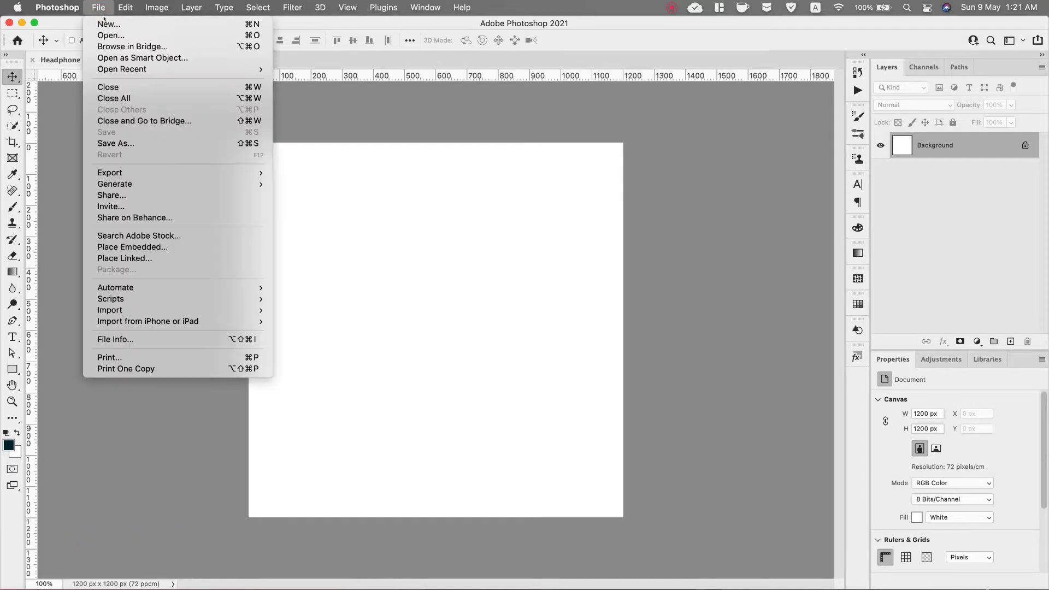
pyautogui.click(158, 247)
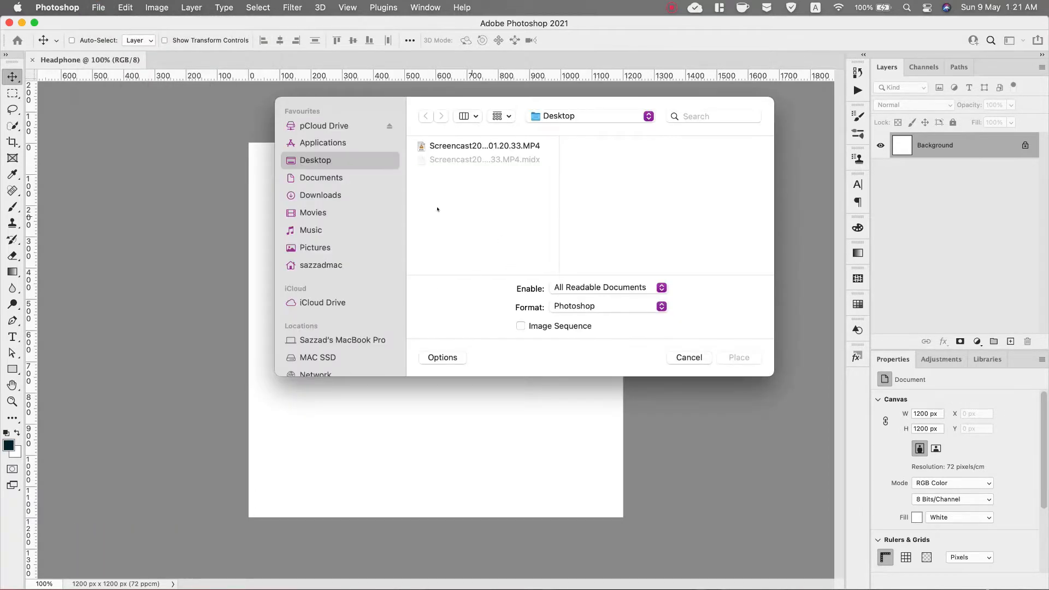
pyautogui.click(326, 196)
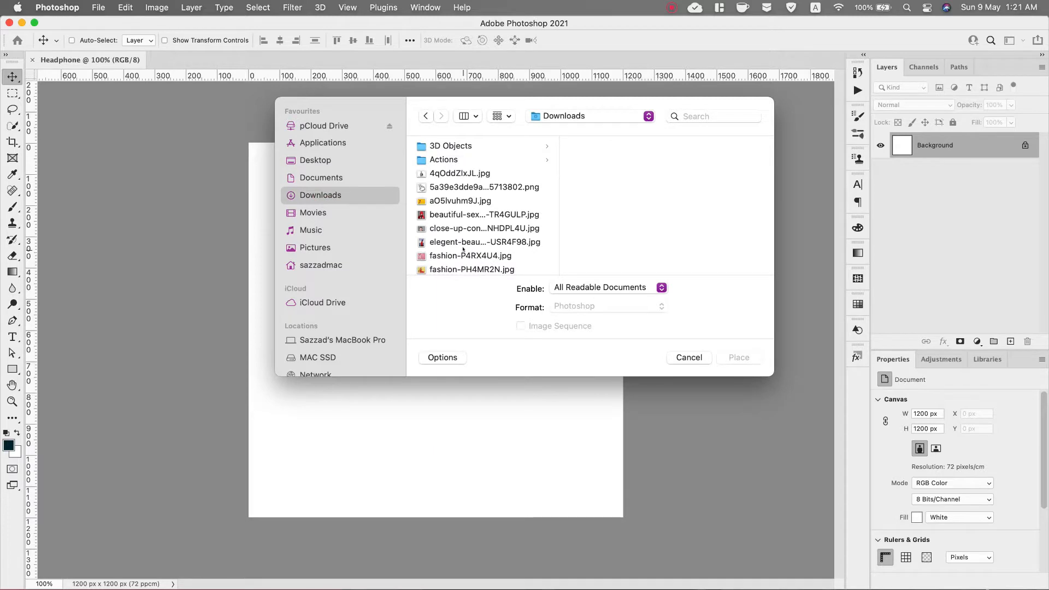
pyautogui.scroll(-3, 464, 247)
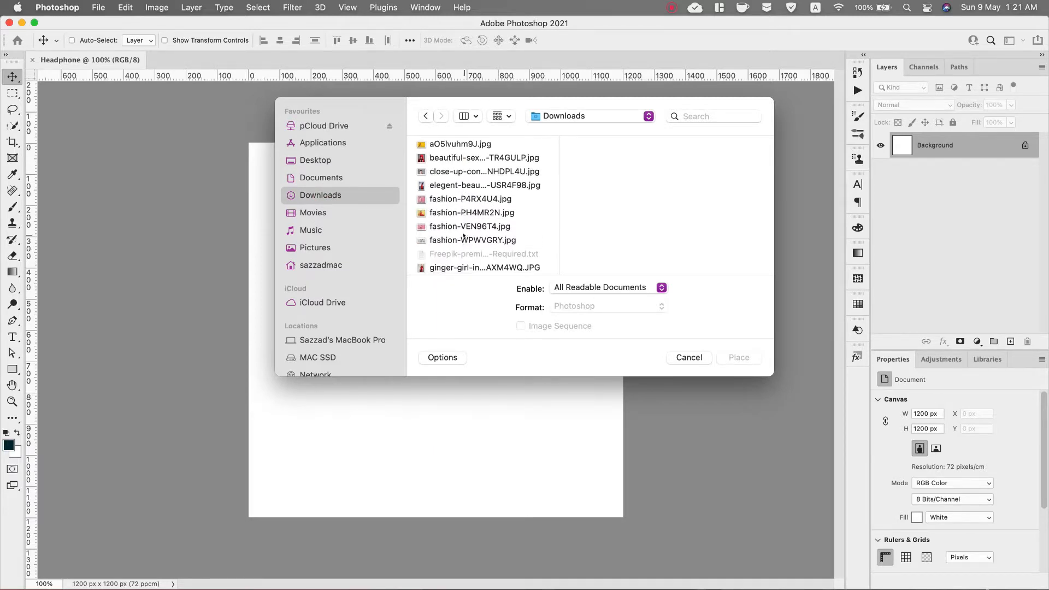
pyautogui.scroll(-5, 463, 236)
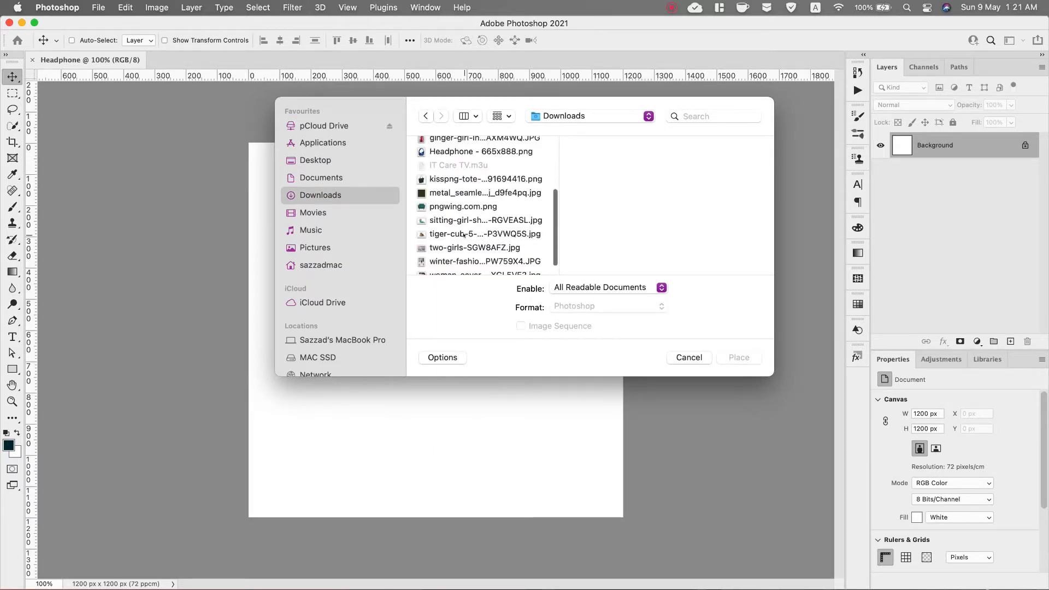
pyautogui.click(459, 153)
pyautogui.click(738, 358)
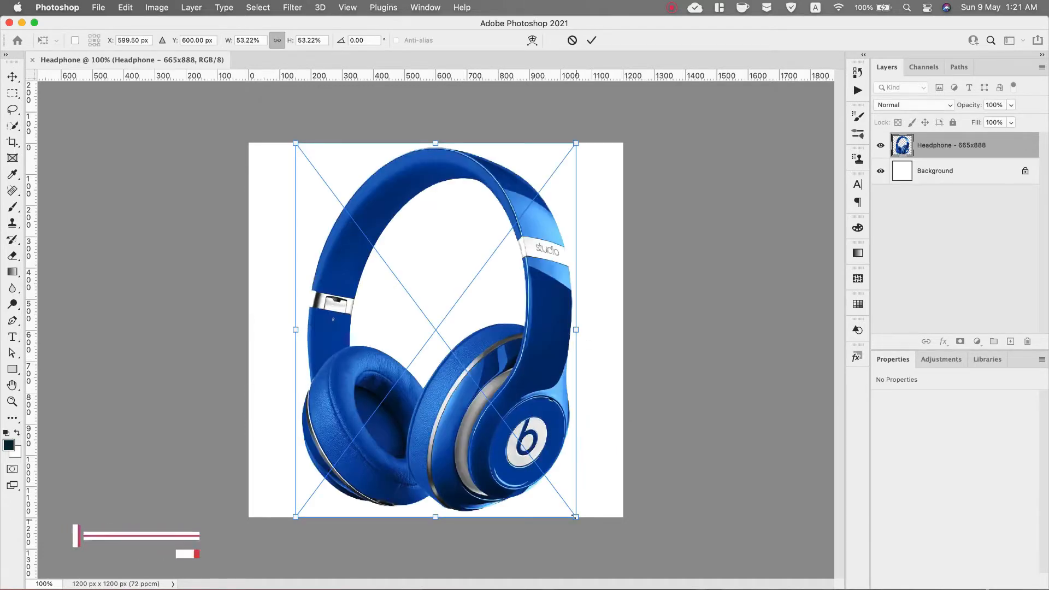
# Flip the placed headphone image horizontally
pyautogui.click(127, 8)
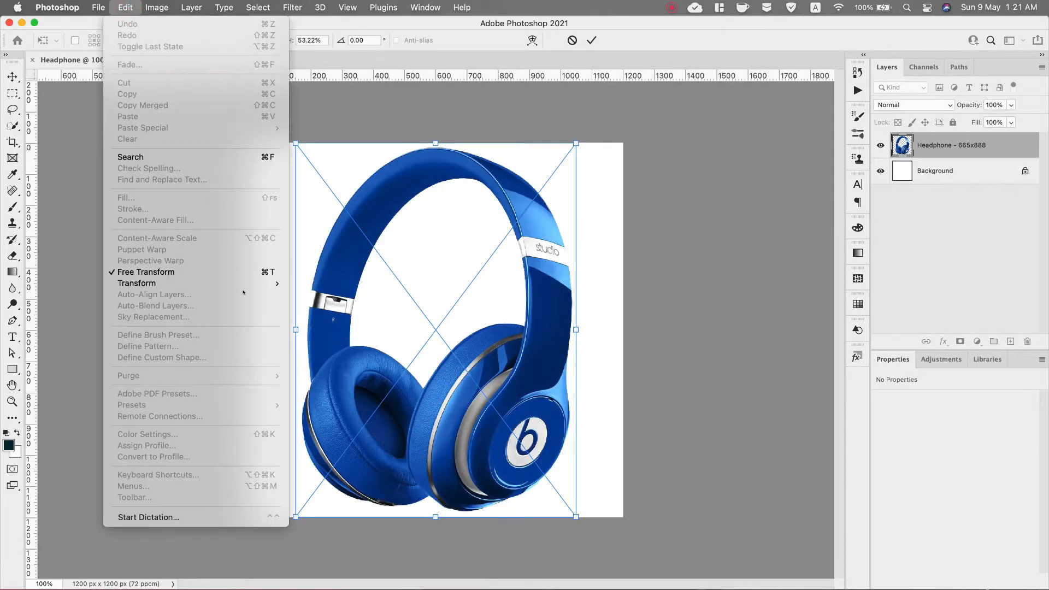
pyautogui.moveTo(246, 283)
pyautogui.click(388, 466)
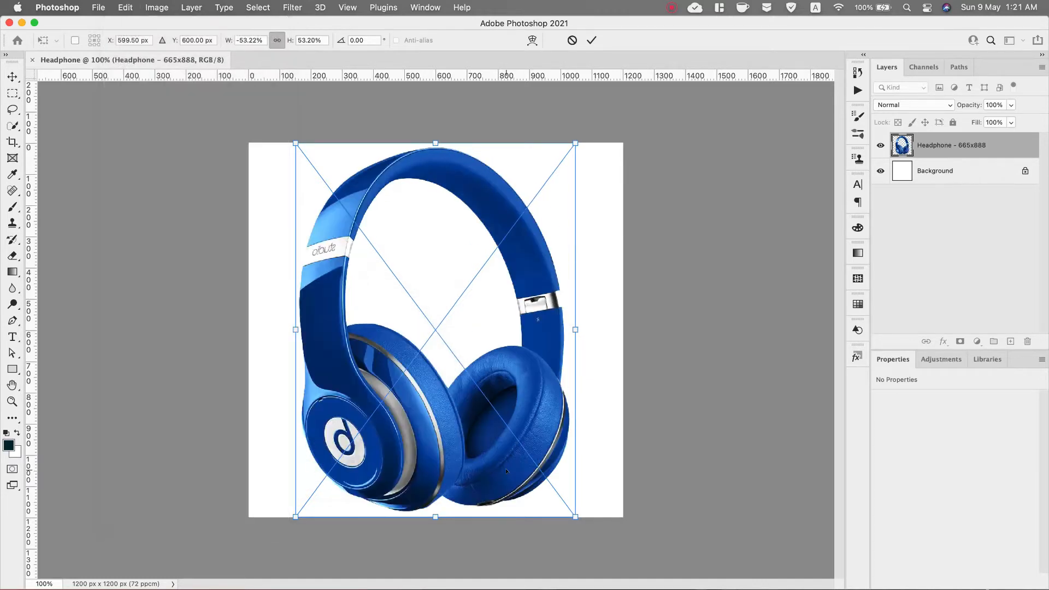
# Scale the headphone image down to about 40% and place it in the canvas's left half, vertically centred
pyautogui.moveTo(575, 516); pyautogui.dragTo(509, 455)
pyautogui.moveTo(485, 321); pyautogui.dragTo(447, 403)
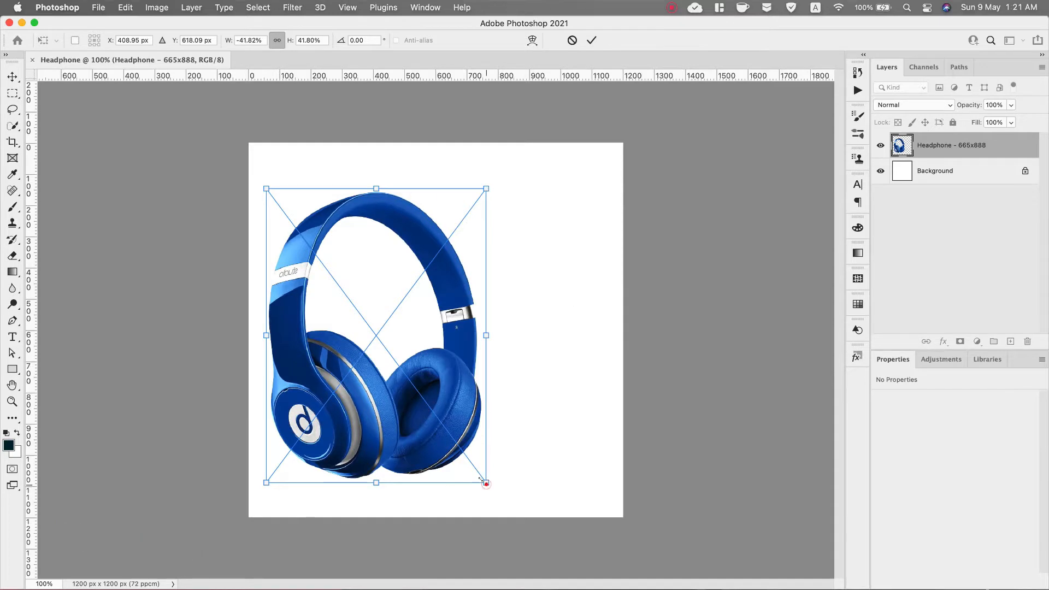
pyautogui.moveTo(482, 481); pyautogui.dragTo(474, 469)
pyautogui.moveTo(447, 363)
pyautogui.mouseDown()
pyautogui.moveTo(447, 390)
pyautogui.moveTo(447, 378)
pyautogui.mouseUp()
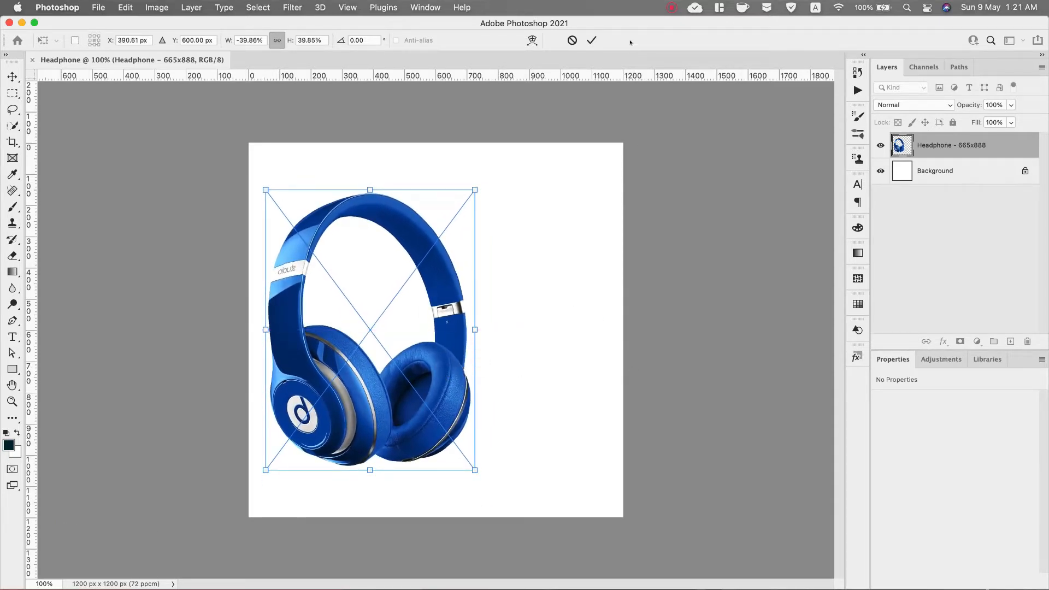
pyautogui.click(592, 40)
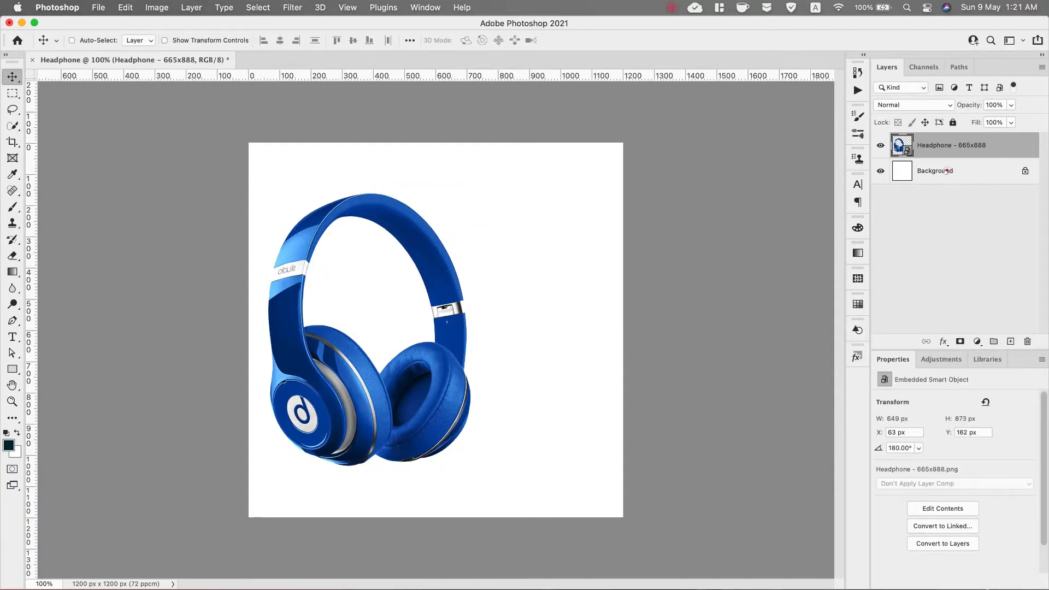
# Add a vertical guide at about X 433 px through the headphones, then lower the headphone layer to about Y 260 px
pyautogui.click(947, 171)
pyautogui.moveTo(30, 258); pyautogui.dragTo(381, 270)
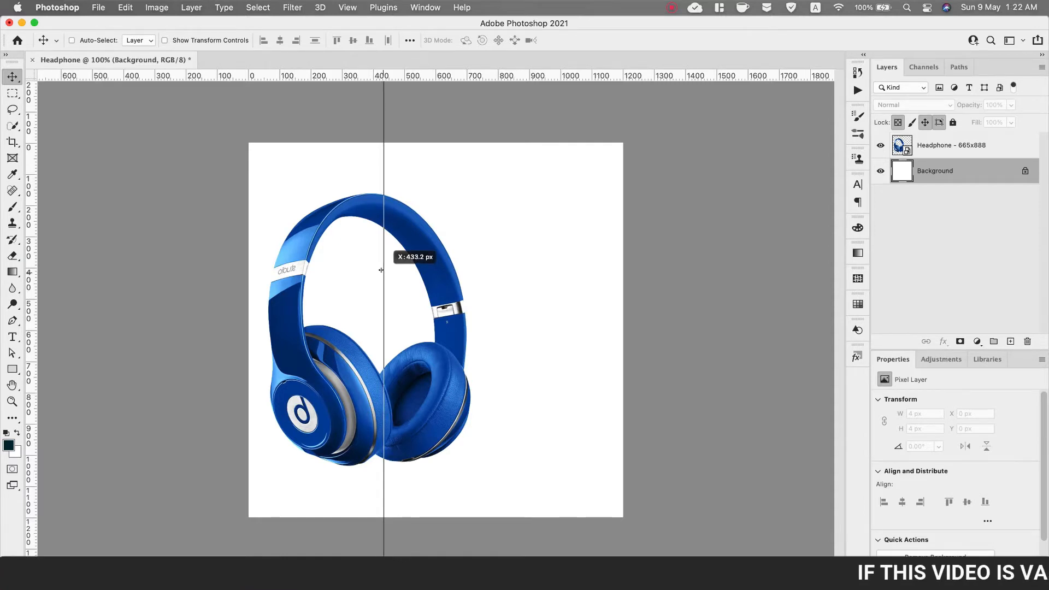
pyautogui.moveTo(382, 270); pyautogui.dragTo(382, 270)
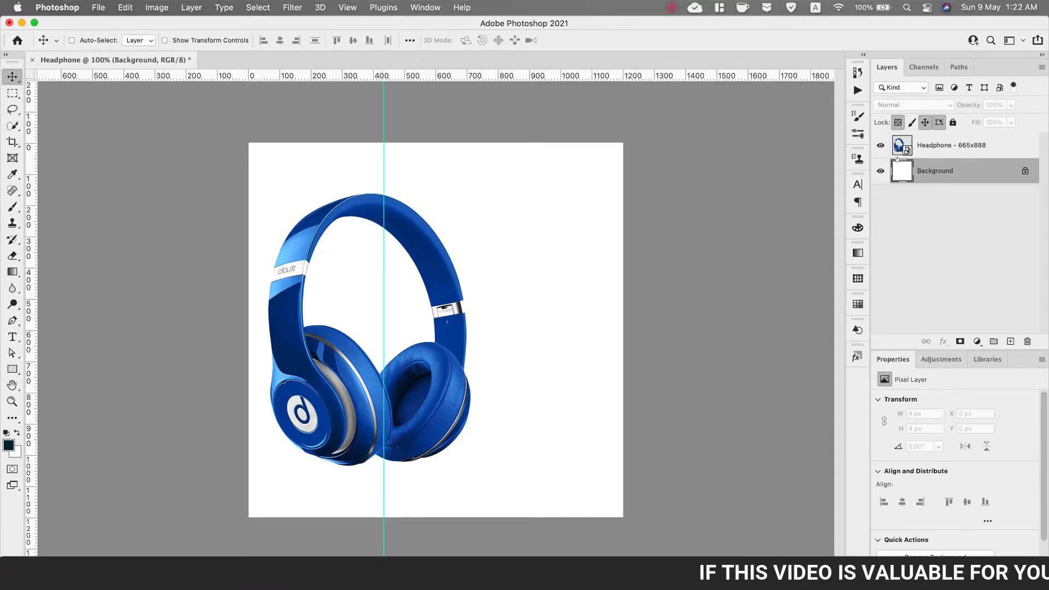
pyautogui.click(929, 147)
pyautogui.moveTo(421, 223); pyautogui.dragTo(420, 261)
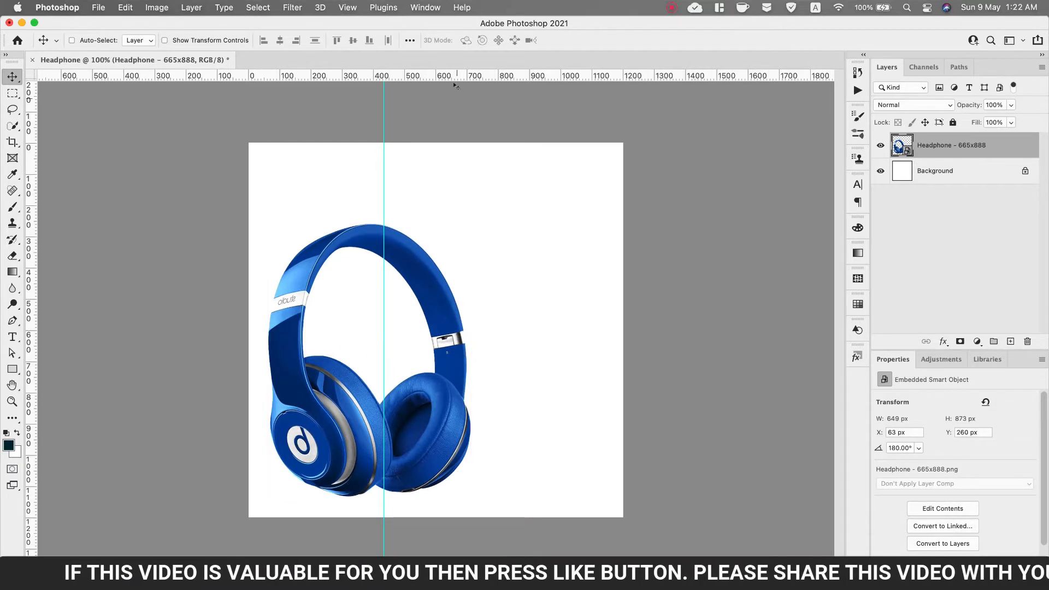
# Add guides along the headphones' bottom and left edges, plus margin guides near the canvas's right and top edges
pyautogui.moveTo(440, 100); pyautogui.dragTo(398, 496)
pyautogui.moveTo(31, 340); pyautogui.dragTo(268, 343)
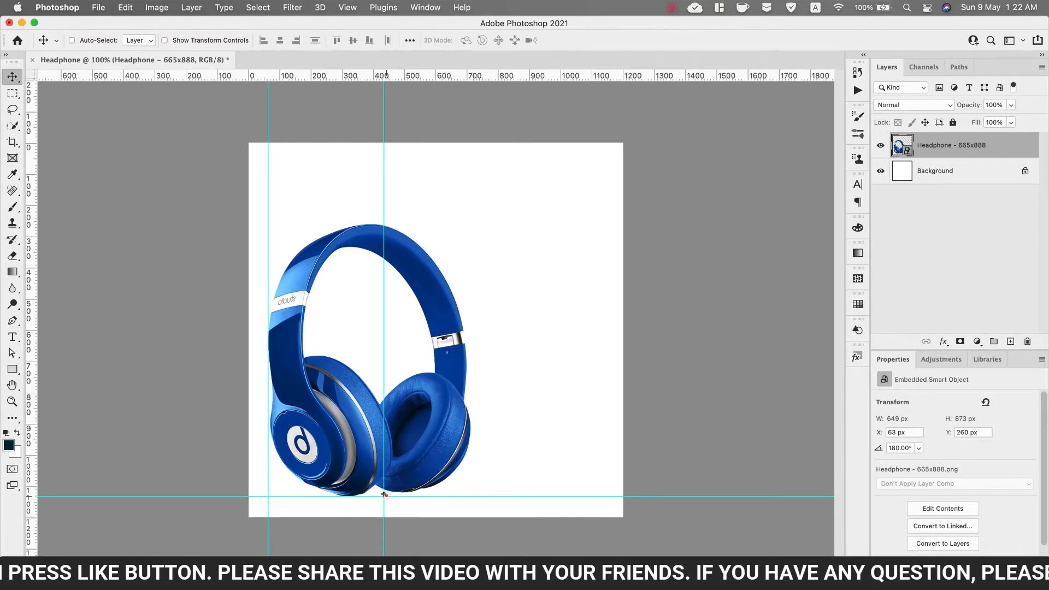
pyautogui.moveTo(384, 495); pyautogui.dragTo(387, 499)
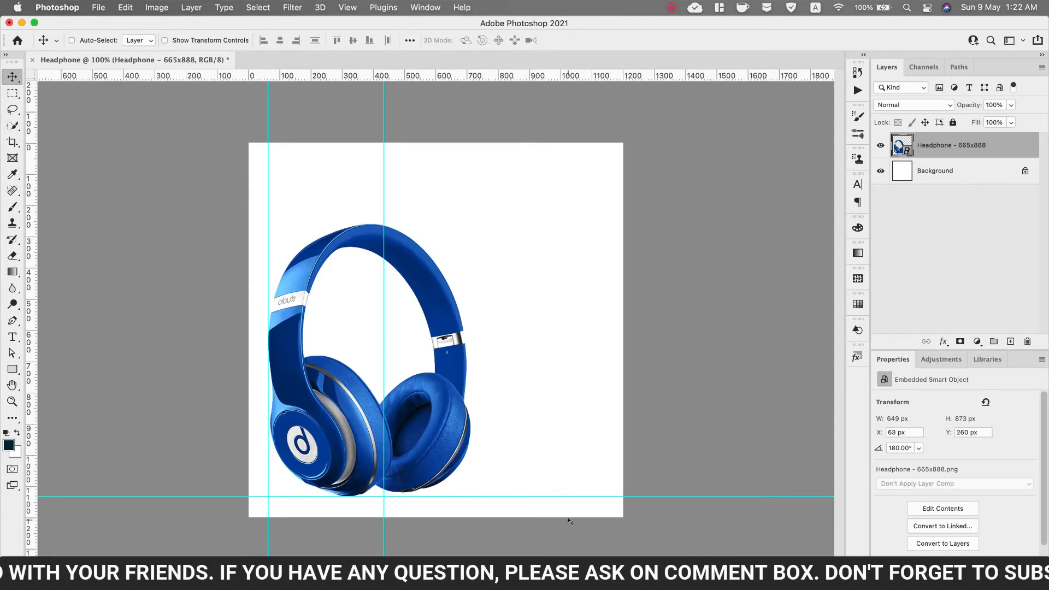
pyautogui.moveTo(31, 381); pyautogui.dragTo(603, 391)
pyautogui.moveTo(457, 74); pyautogui.dragTo(456, 161)
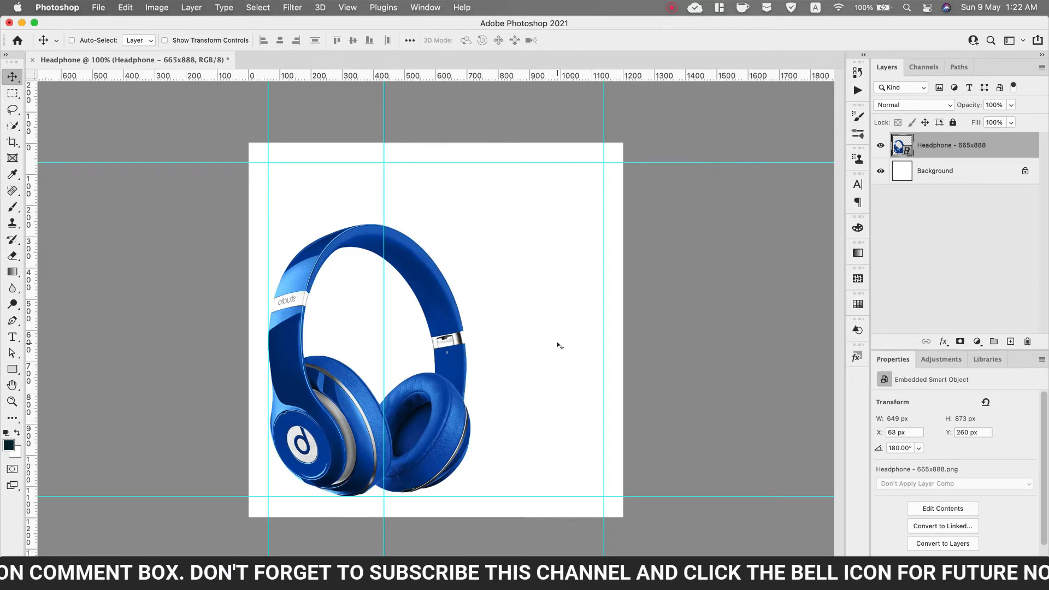
# Draw a rectangle without stroke, about 785 by 1215 px, above the Background layer, covering the canvas right of the middle guide
pyautogui.click(943, 176)
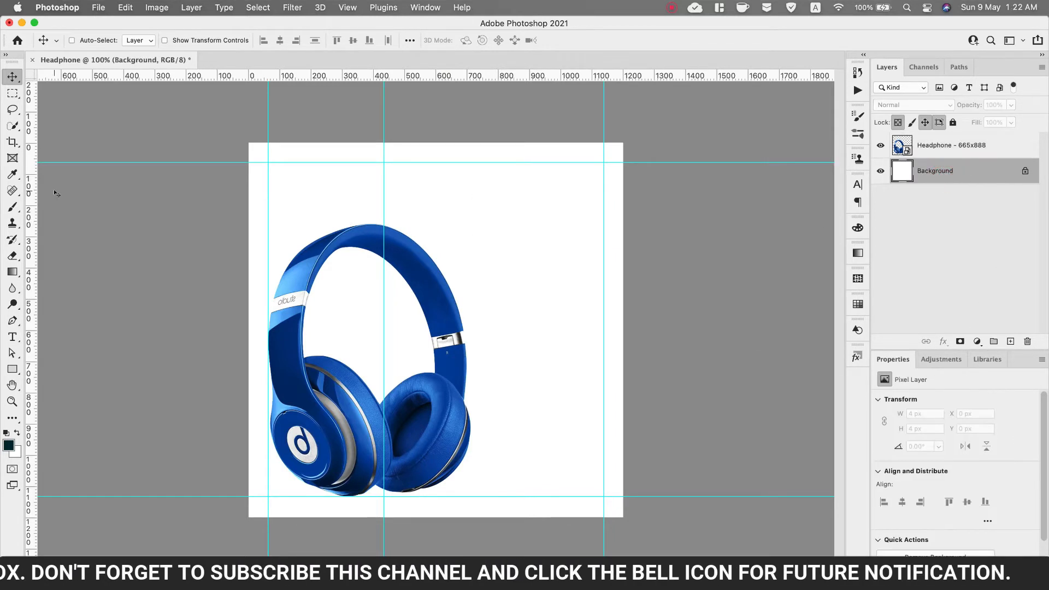
pyautogui.click(12, 272)
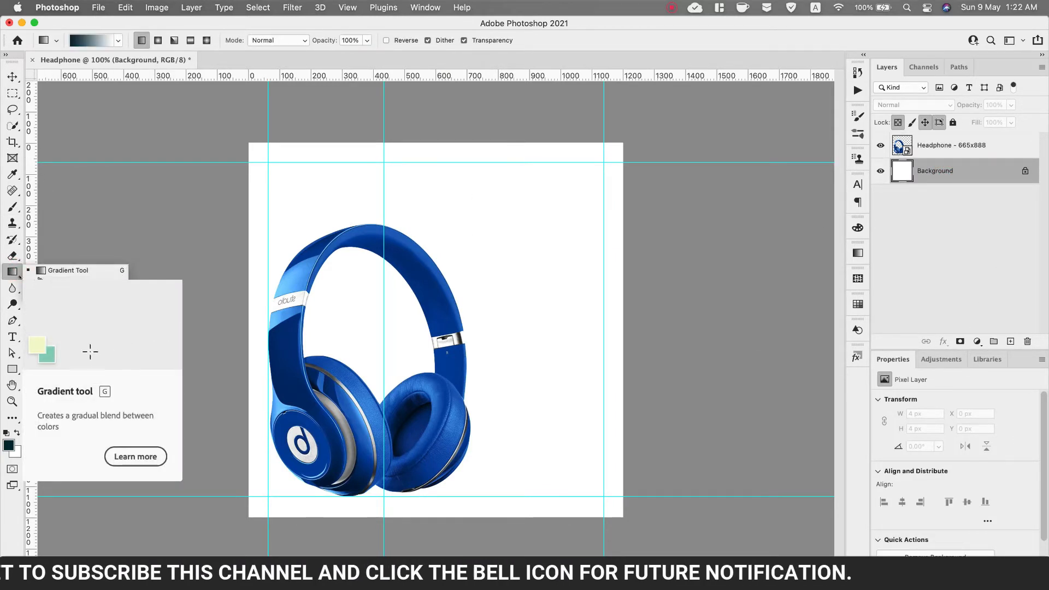
pyautogui.click(10, 370)
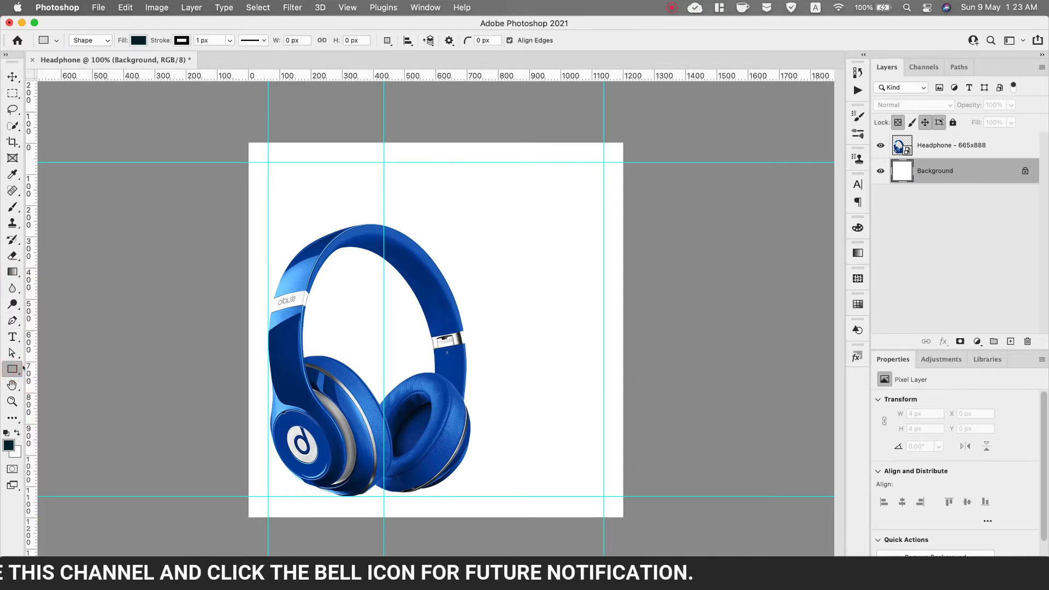
pyautogui.click(181, 40)
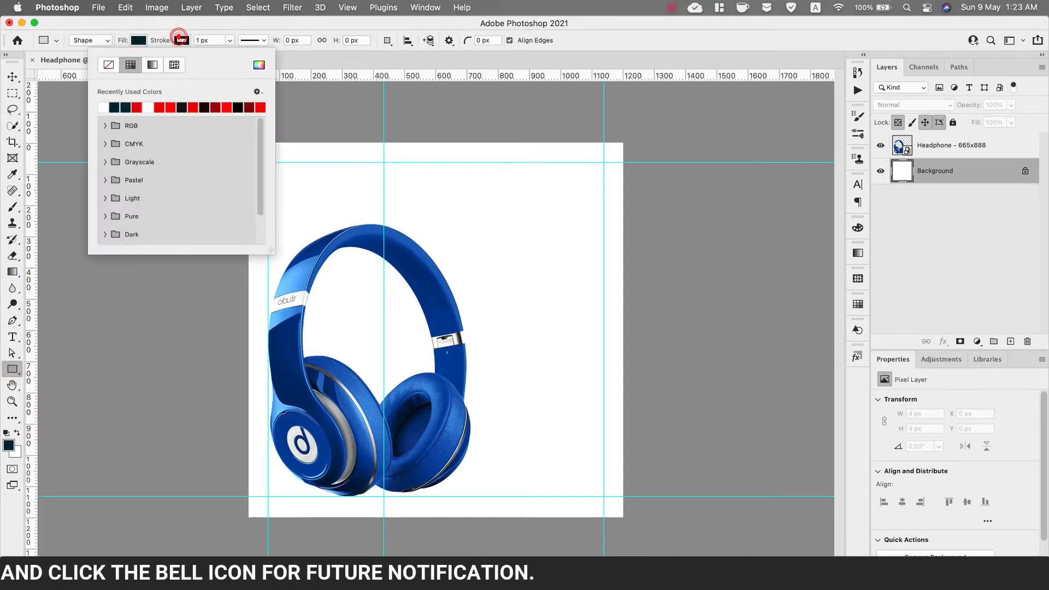
pyautogui.click(109, 65)
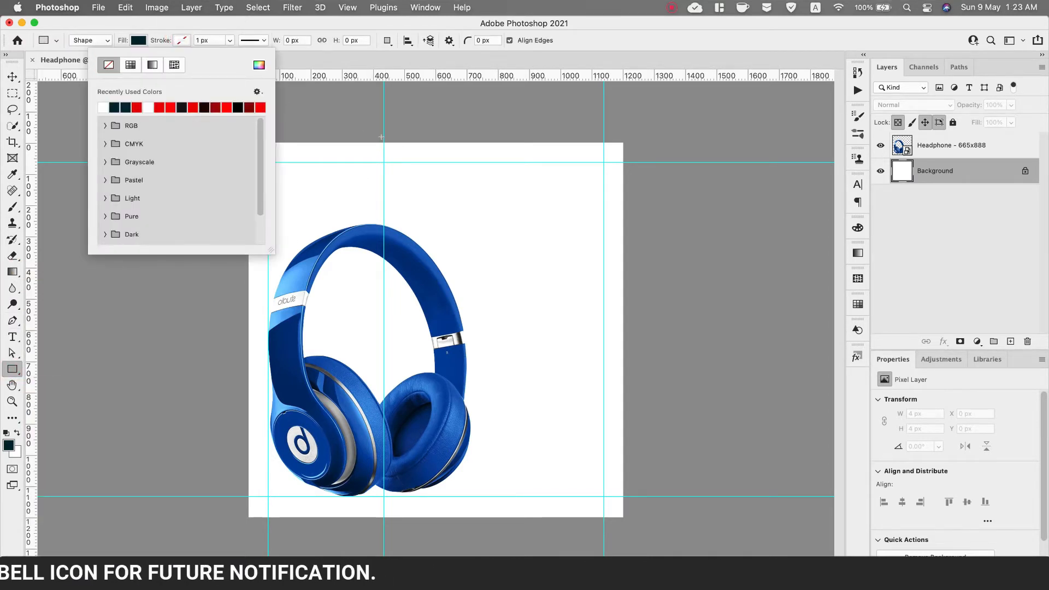
pyautogui.moveTo(382, 139)
pyautogui.mouseDown()
pyautogui.moveTo(481, 229)
pyautogui.moveTo(628, 429)
pyautogui.moveTo(641, 489)
pyautogui.moveTo(627, 517)
pyautogui.mouseUp()
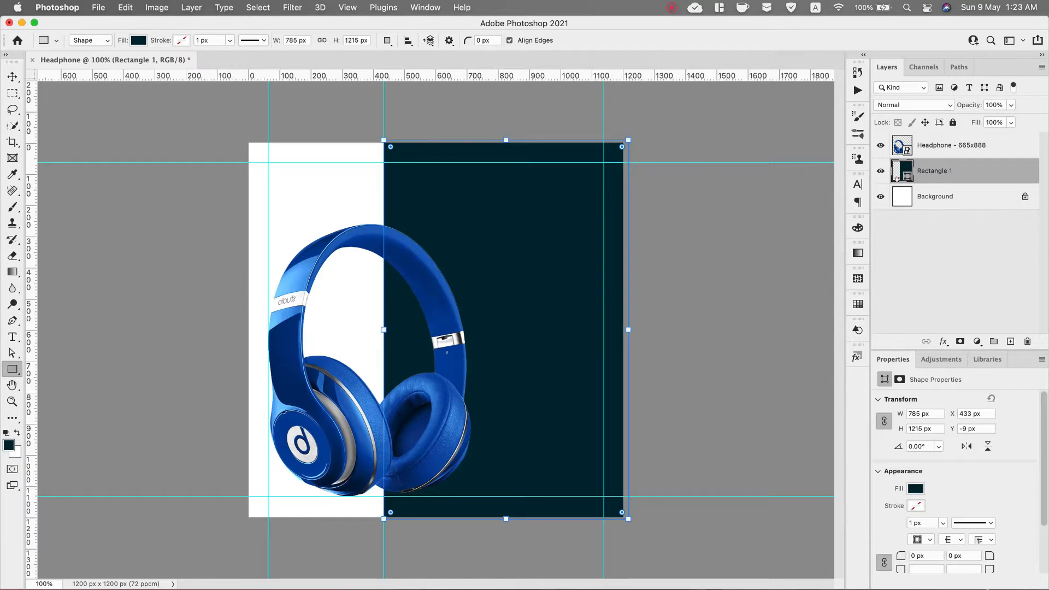
# Change the rectangle's fill to the blue 00419f sampled from the headphones
pyautogui.doubleClick(897, 176)
pyautogui.click(443, 309)
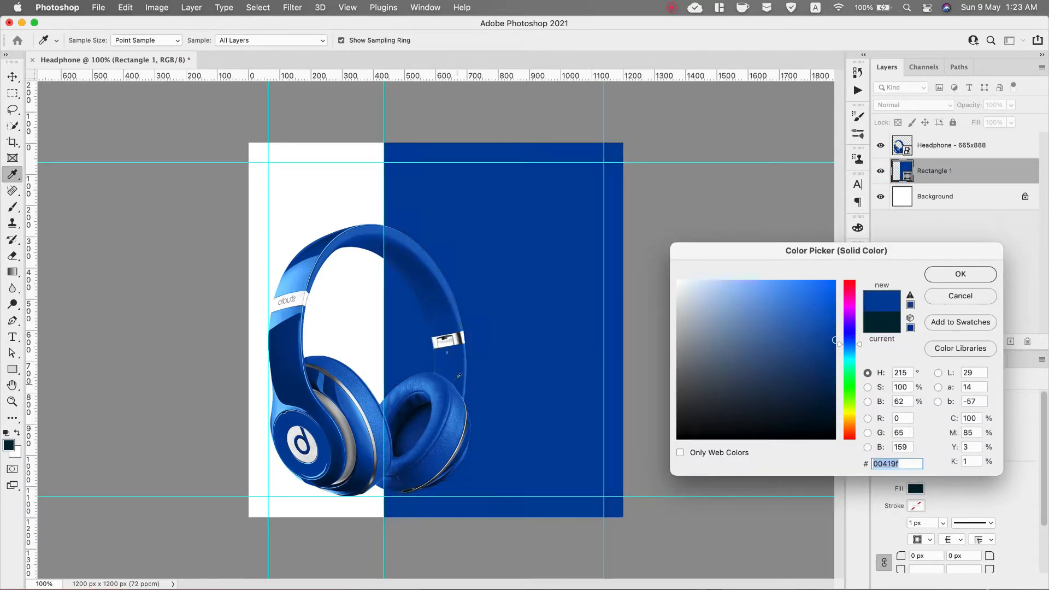
pyautogui.click(959, 280)
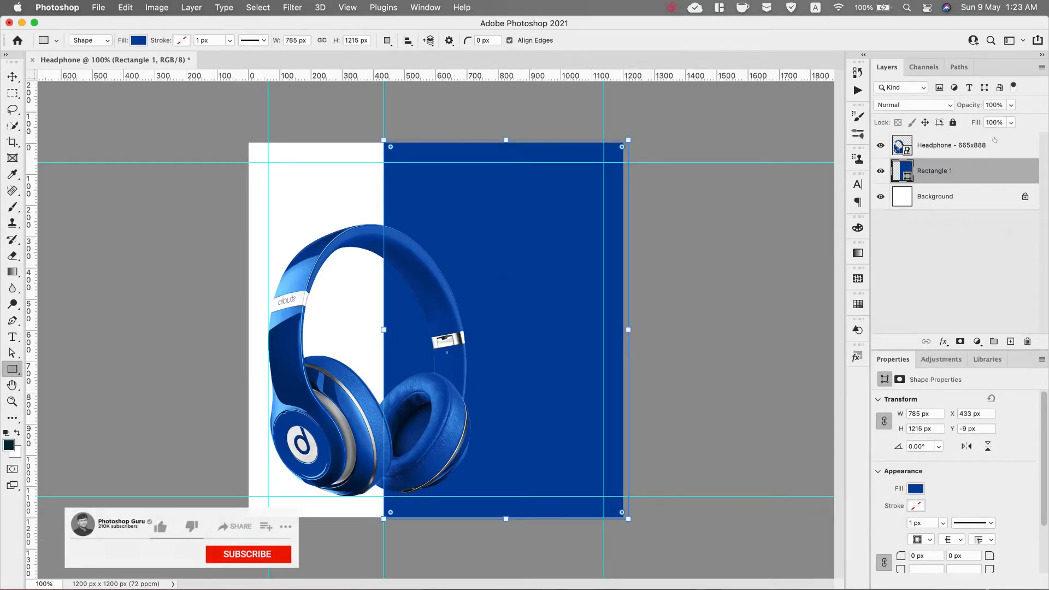
# Add a placeholder text layer above the headphone layer, placed over the upper part of the canvas
pyautogui.click(995, 140)
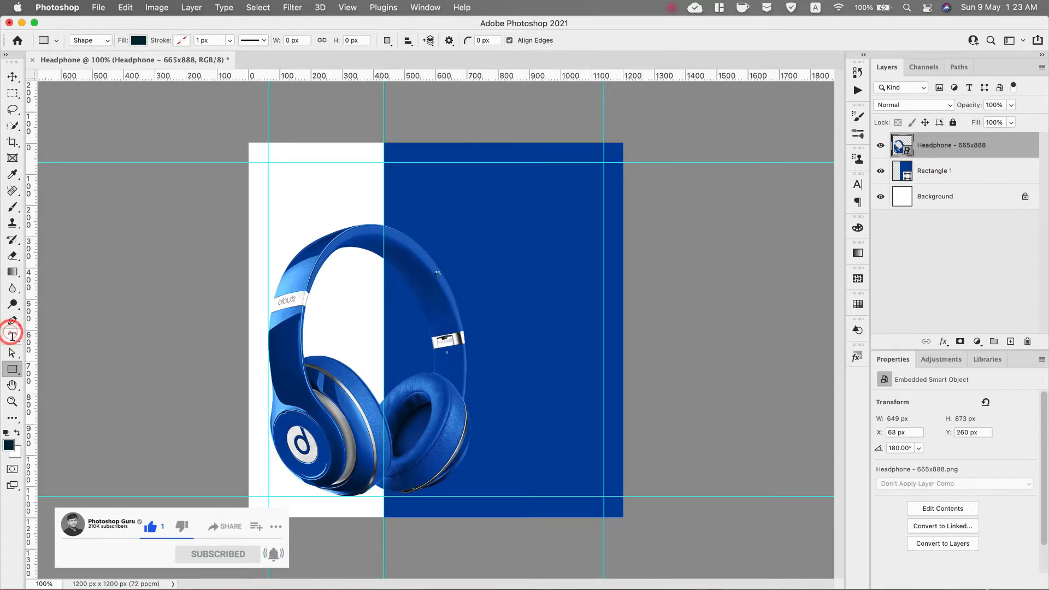
pyautogui.click(12, 334)
pyautogui.click(314, 145)
pyautogui.click(315, 210)
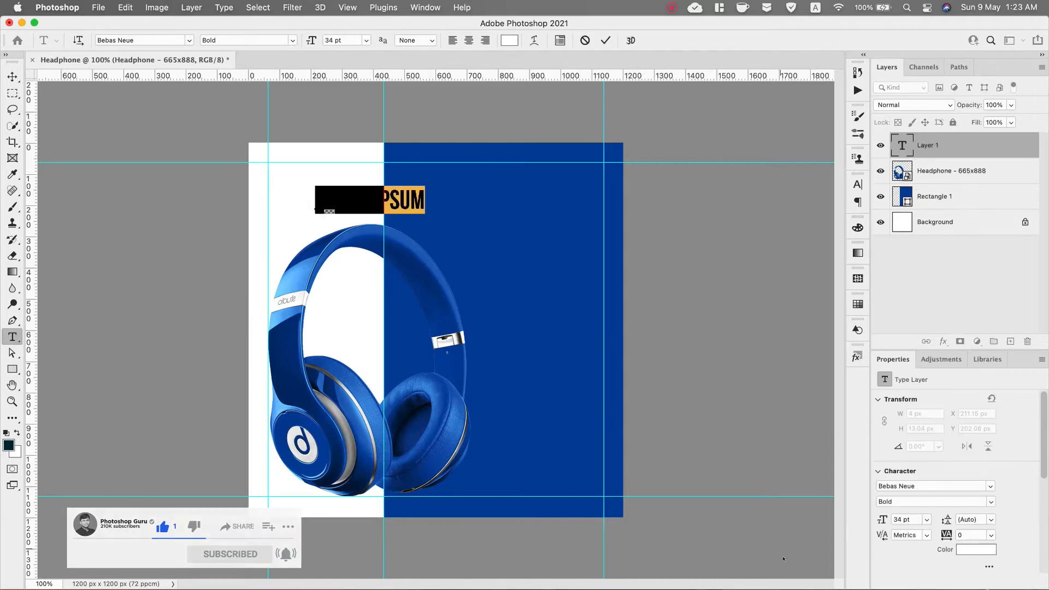
pyautogui.press('super+Return')
# Switch to TextEdit and copy the word BEATS from the notes
pyautogui.press('super+Tab')
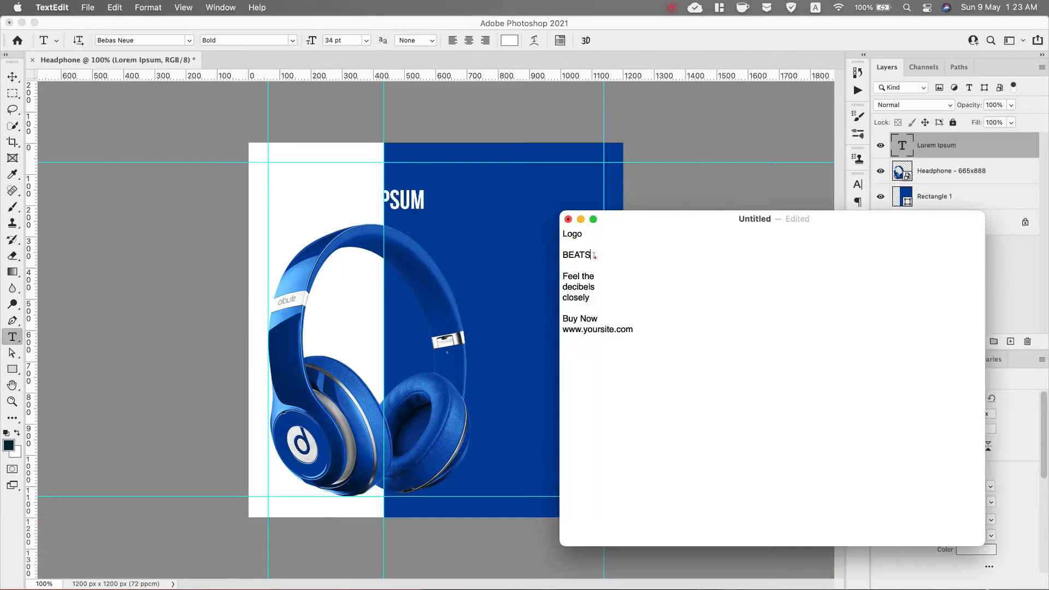
pyautogui.rightClick(567, 255)
pyautogui.click(599, 314)
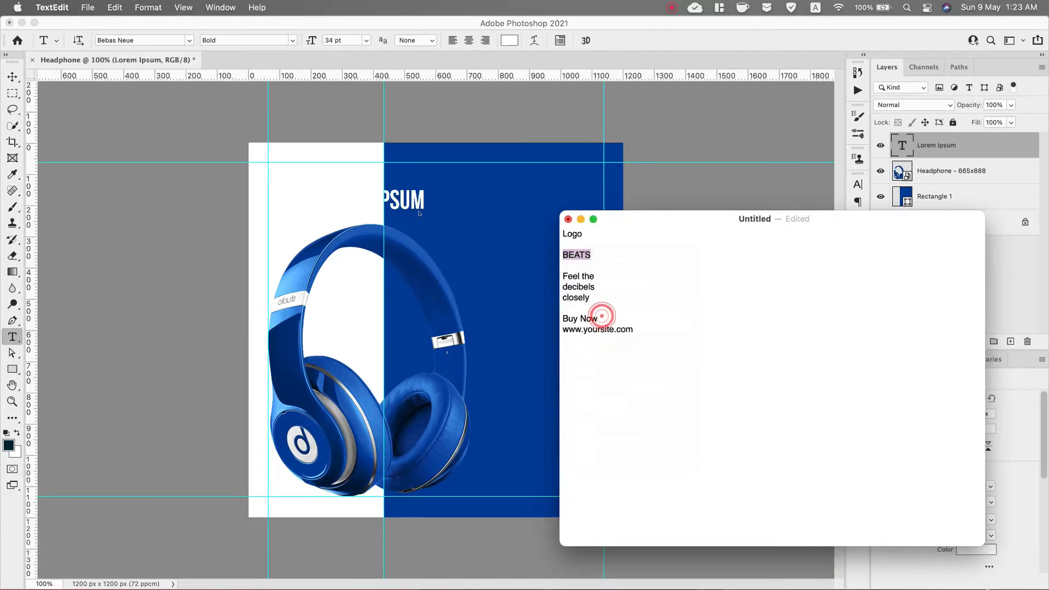
# Switch back to Photoshop, replace the placeholder text with BEATS and move it onto the blue area
pyautogui.press('super+Tab')
pyautogui.doubleClick(404, 200)
pyautogui.keyDown('shift'); pyautogui.click(315, 210); pyautogui.keyUp('shift')
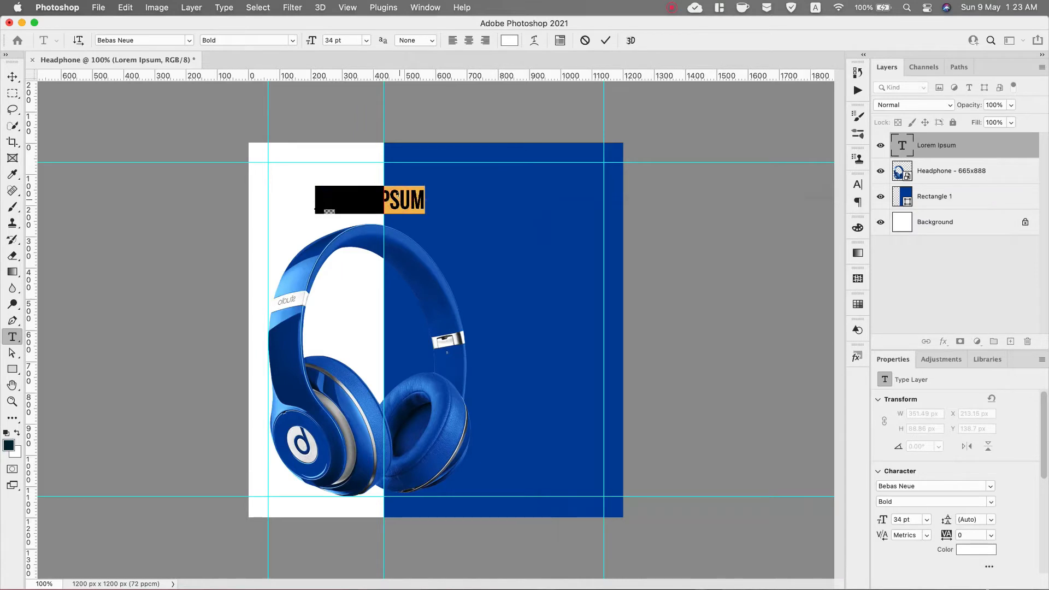
pyautogui.press('super+v')
pyautogui.press('super+a')
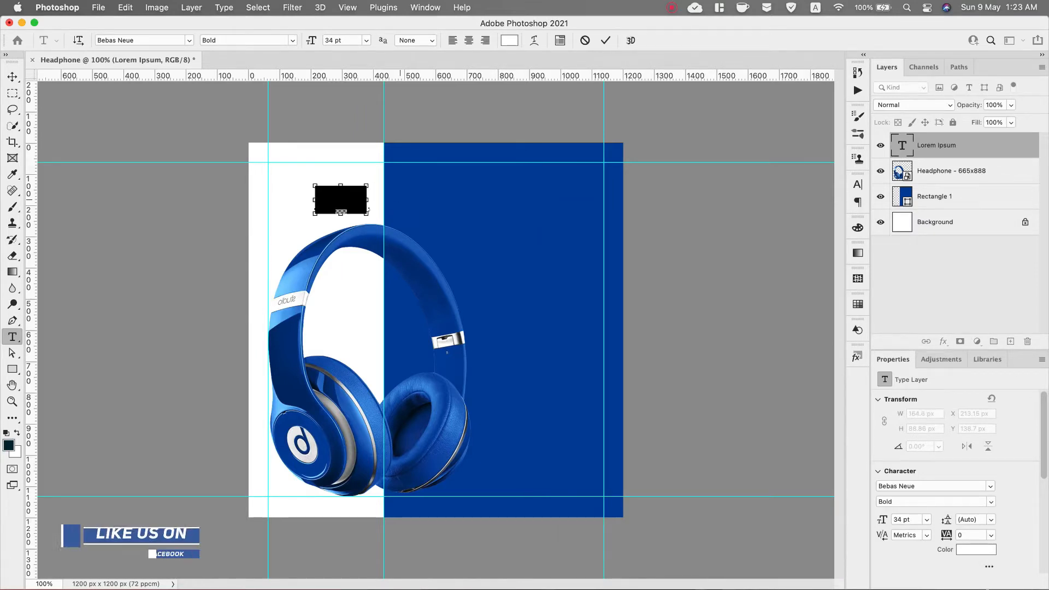
pyautogui.moveTo(326, 227); pyautogui.dragTo(472, 242)
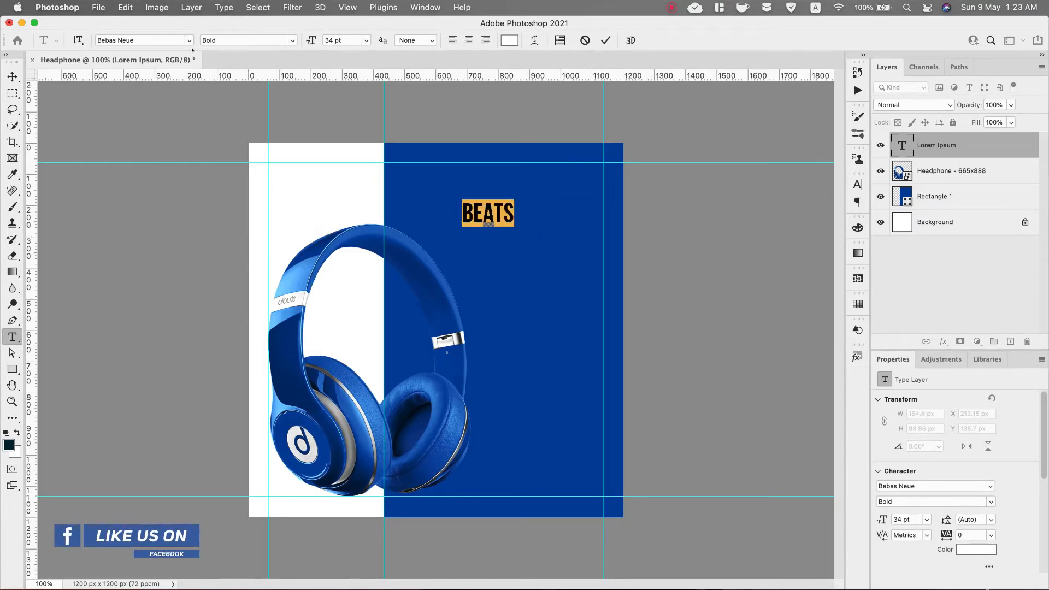
# Limit the font choices to favorites and examine how the different typefaces look on the BEATS text
pyautogui.click(189, 40)
pyautogui.click(210, 57)
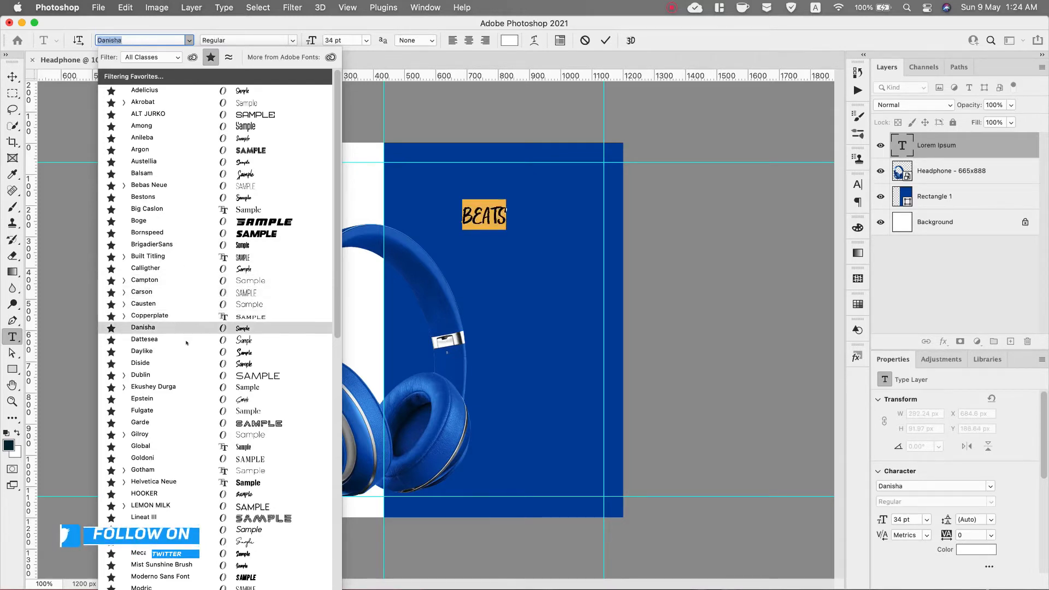
pyautogui.scroll(-5, 213, 486)
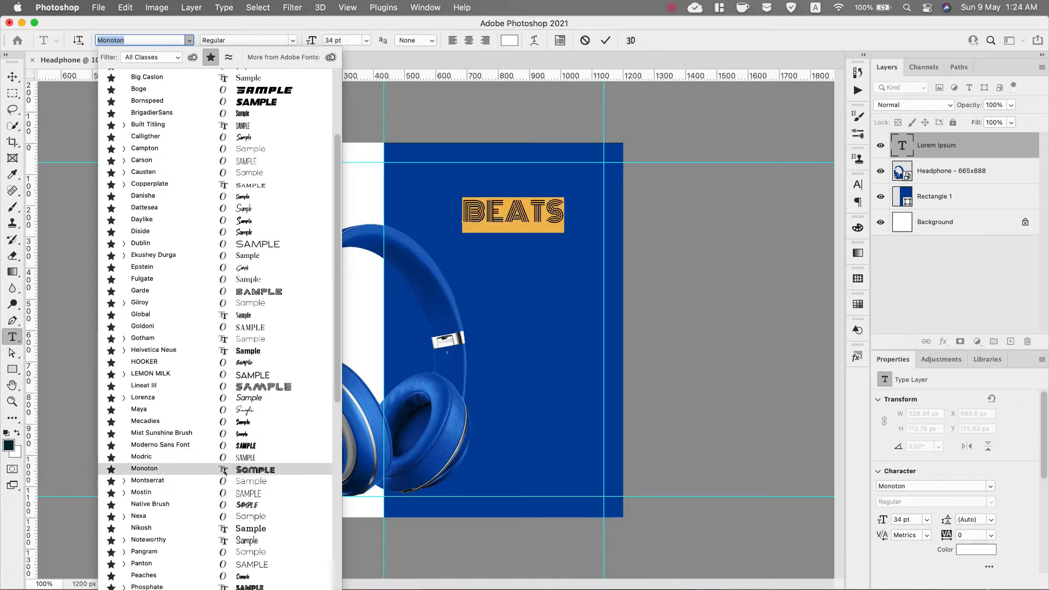
pyautogui.scroll(-2, 229, 464)
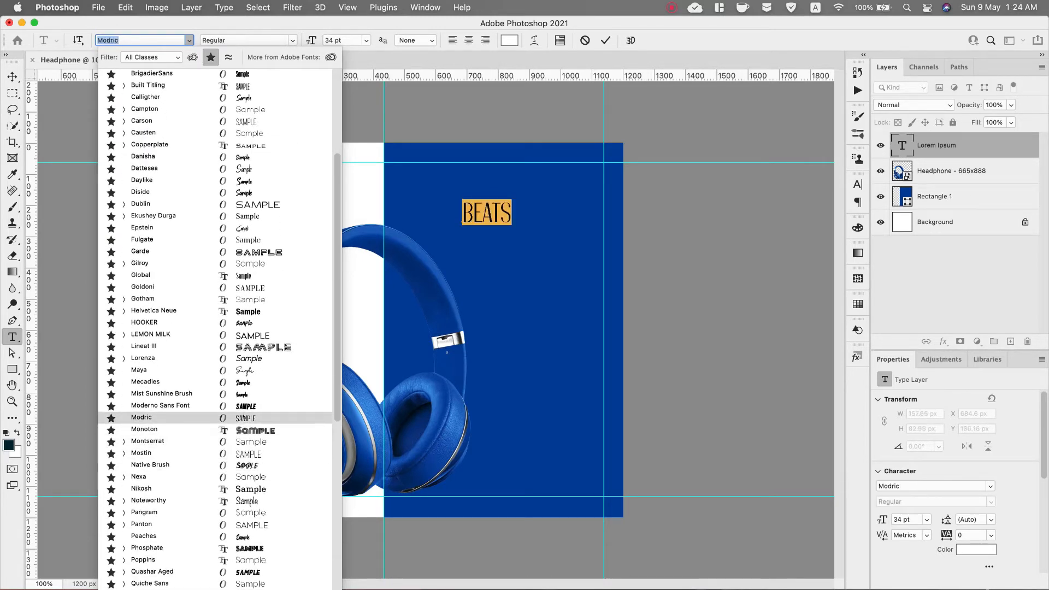
pyautogui.scroll(-4, 241, 427)
pyautogui.scroll(-3, 243, 415)
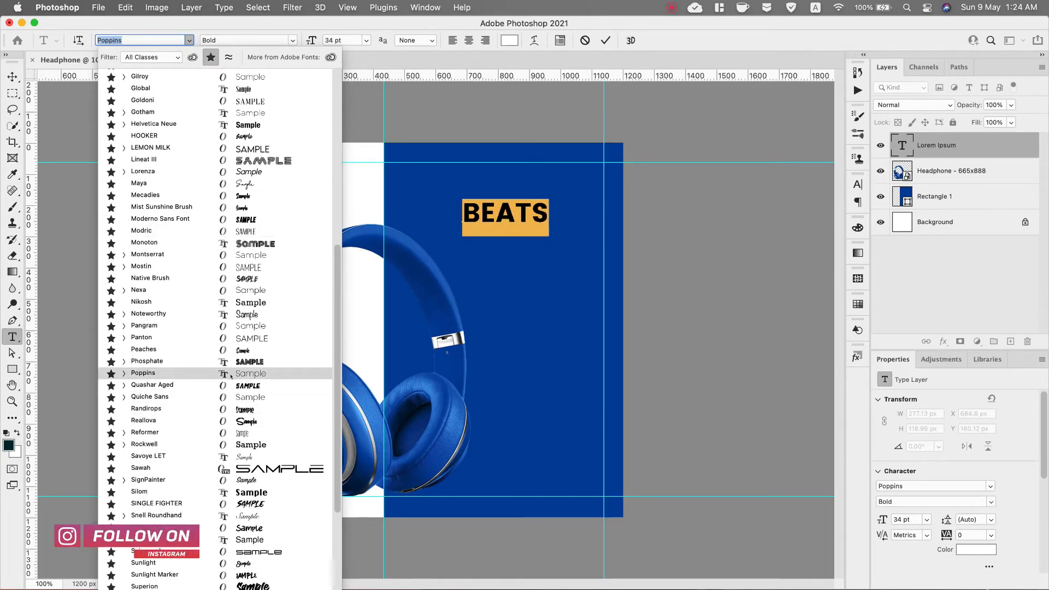
pyautogui.scroll(-3, 231, 376)
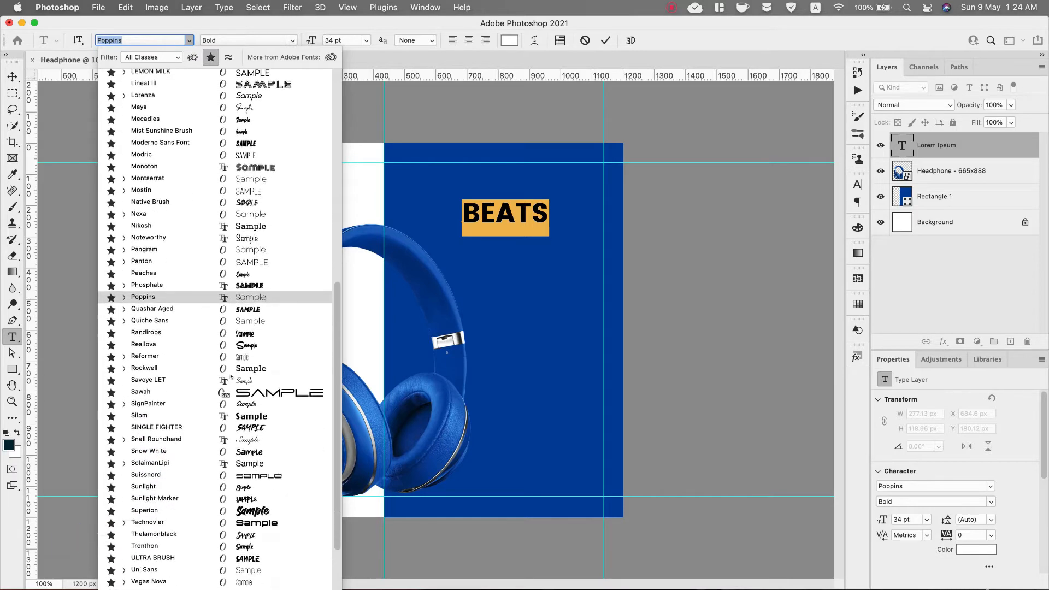
pyautogui.scroll(-2, 230, 376)
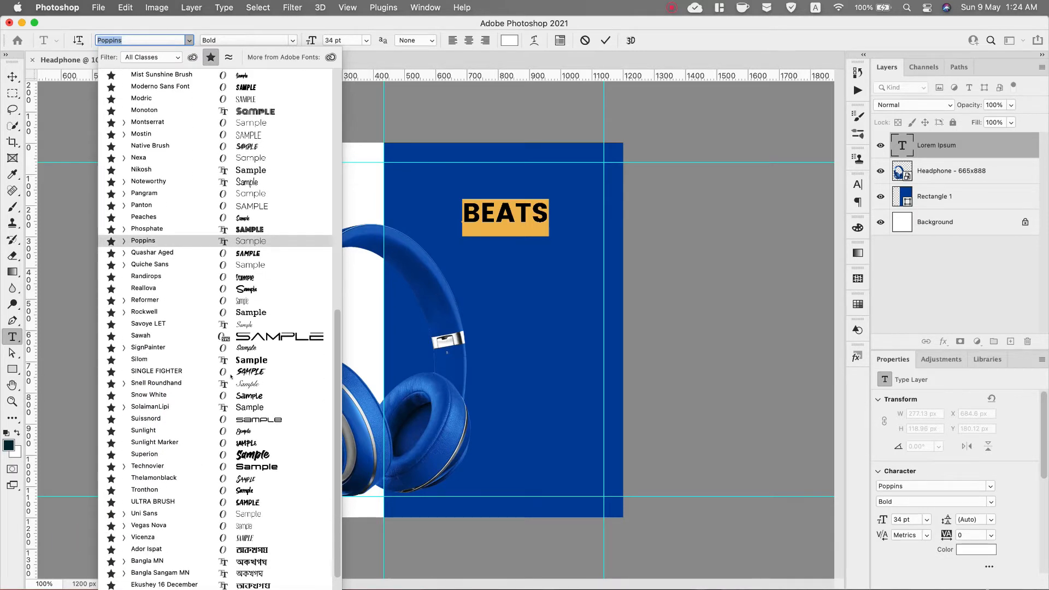
pyautogui.scroll(10, 224, 516)
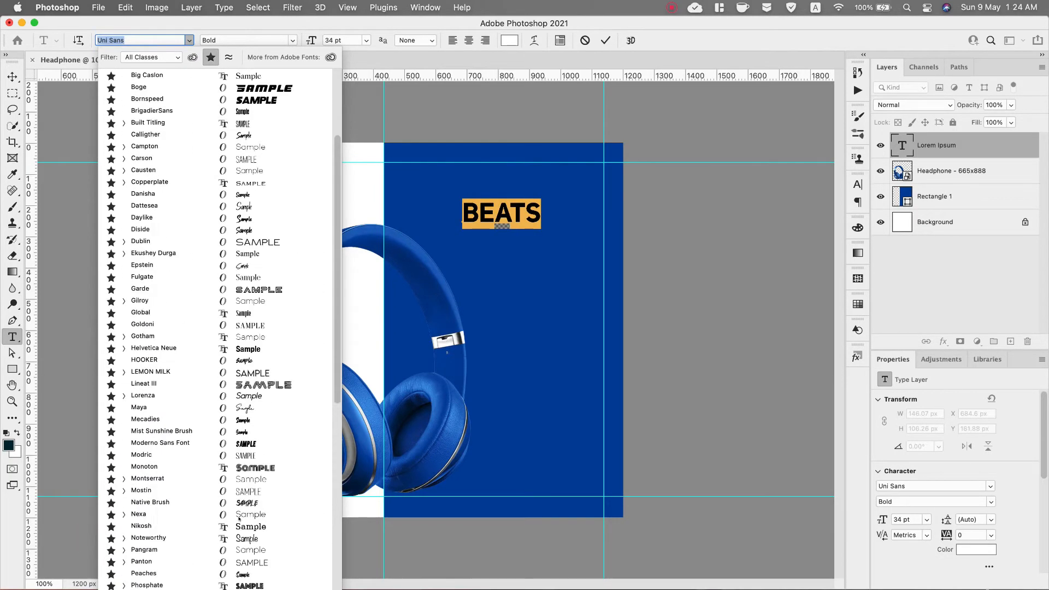
pyautogui.scroll(4, 223, 518)
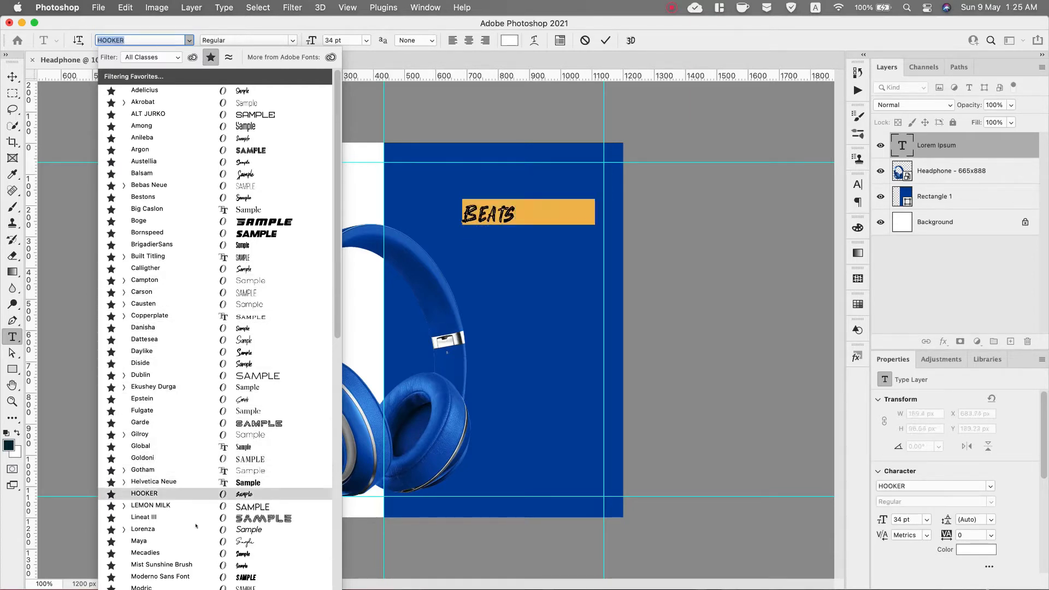
pyautogui.scroll(-3, 199, 541)
pyautogui.scroll(-1, 199, 540)
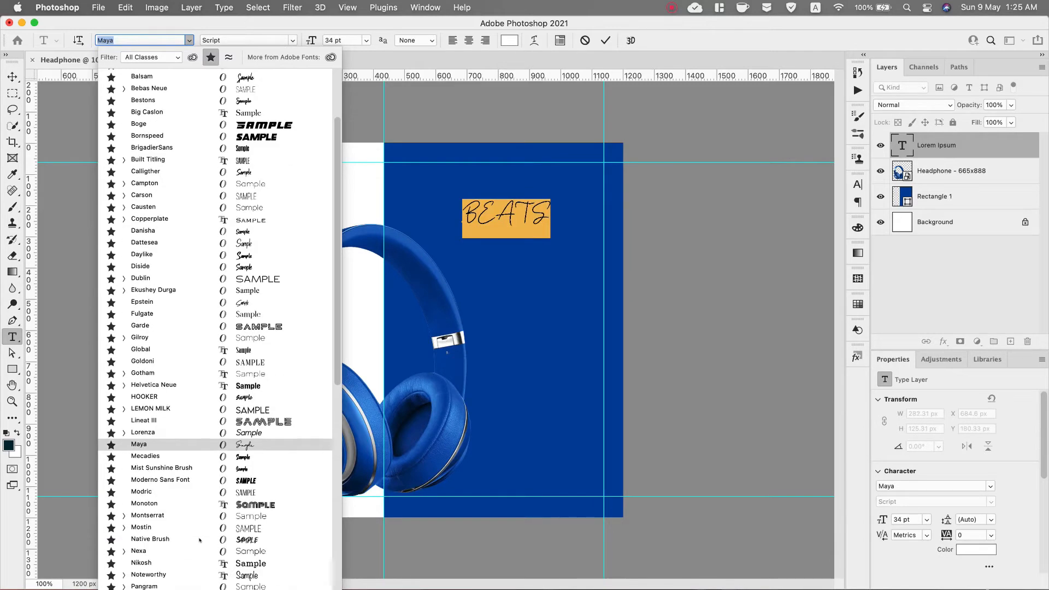
pyautogui.scroll(-1, 201, 505)
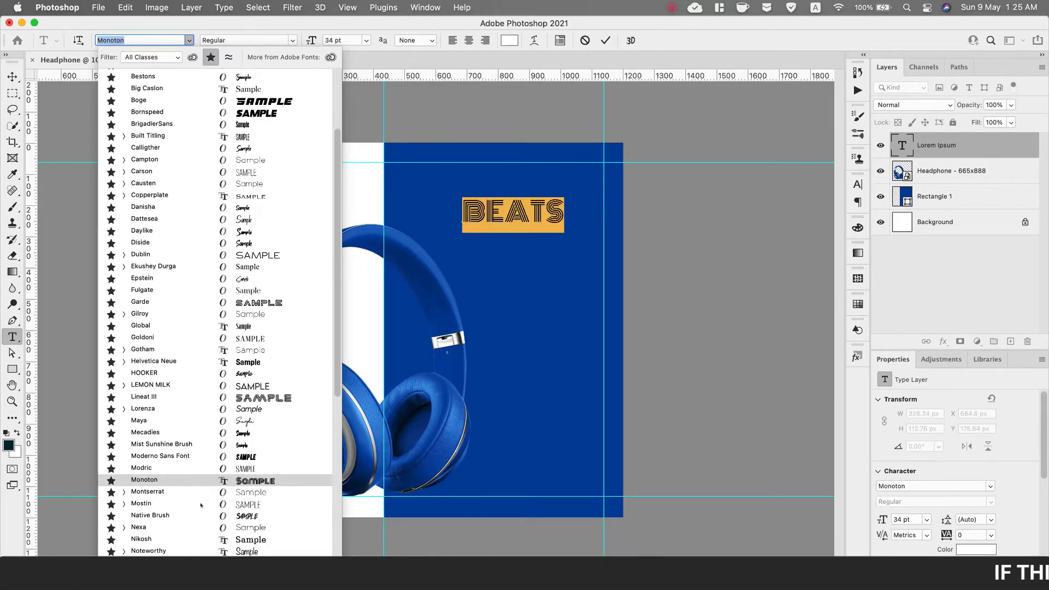
pyautogui.scroll(-1, 213, 495)
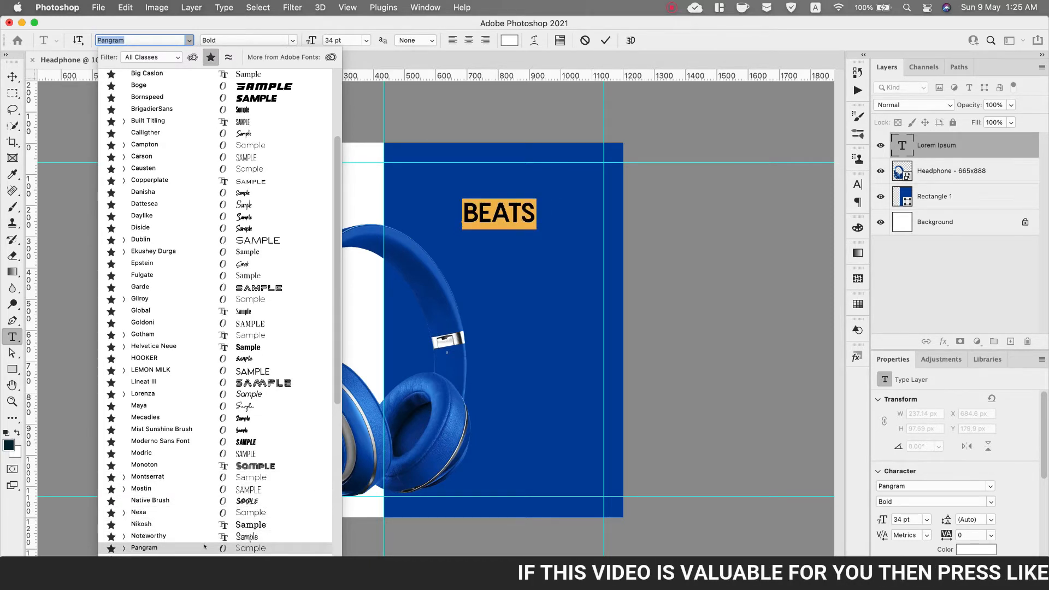
pyautogui.scroll(-2, 205, 545)
pyautogui.scroll(-3, 213, 529)
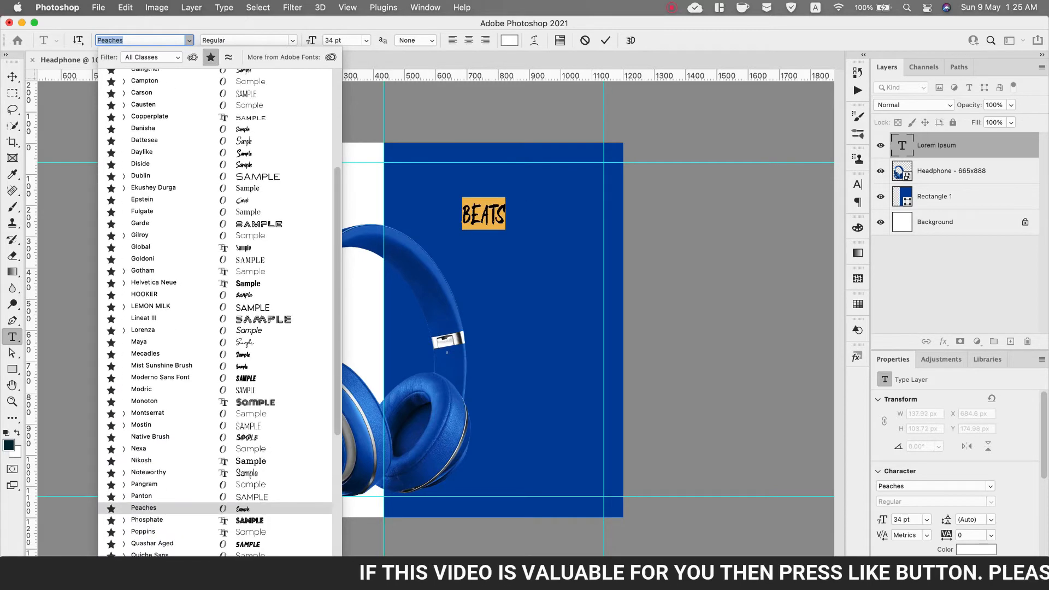
pyautogui.press('Up')
pyautogui.press('Up')
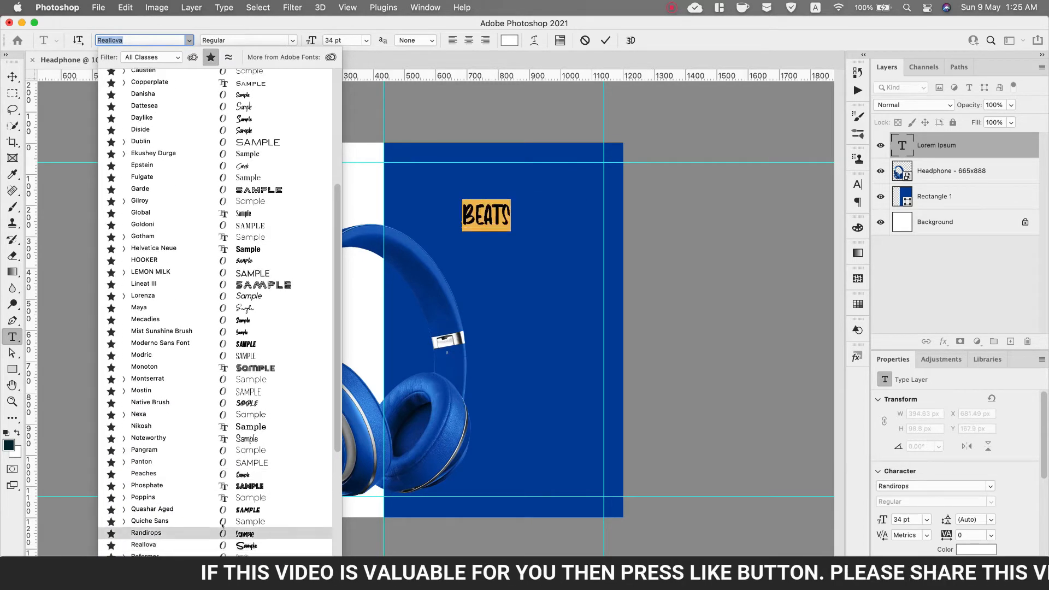
pyautogui.scroll(-2, 219, 533)
pyautogui.scroll(-2, 224, 525)
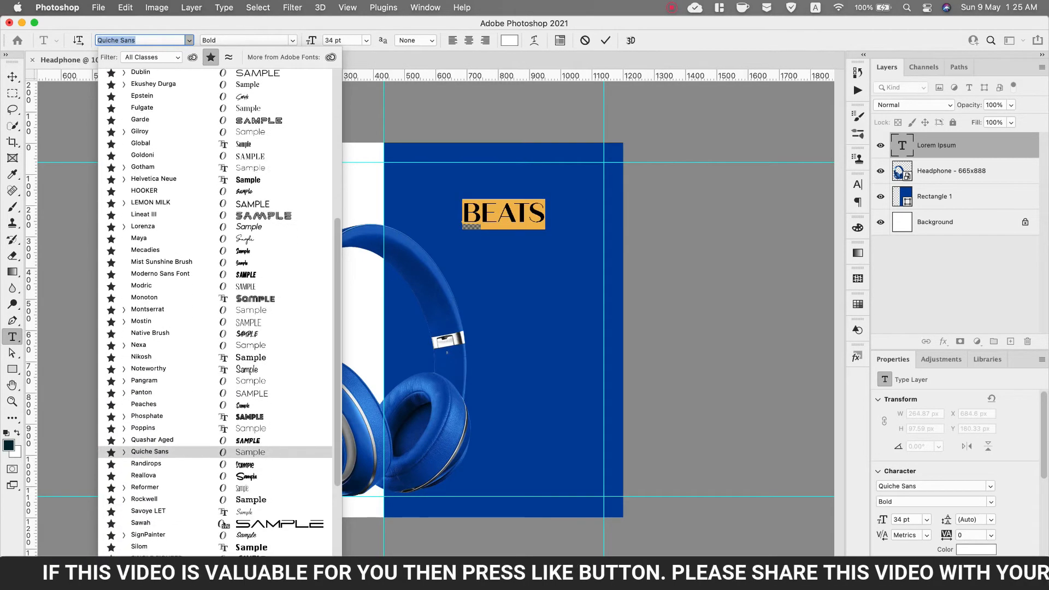
pyautogui.press('Down')
pyautogui.press('Down')
pyautogui.press('Down')
pyautogui.press('Down')
pyautogui.press('Down')
pyautogui.press('Down')
pyautogui.press('Down')
pyautogui.press('Down')
pyautogui.press('Down')
pyautogui.press('Down')
pyautogui.press('Down')
pyautogui.press('Down')
pyautogui.press('Down')
pyautogui.press('Down')
pyautogui.press('Down')
pyautogui.press('Down')
pyautogui.press('Down')
pyautogui.press('Down')
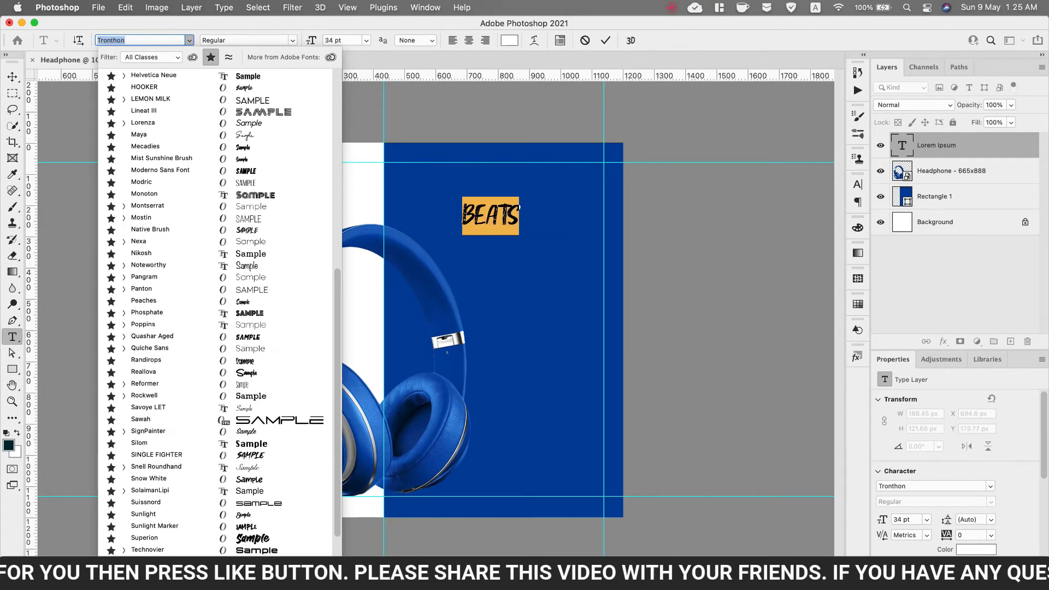
pyautogui.press('Down')
pyautogui.press('Down')
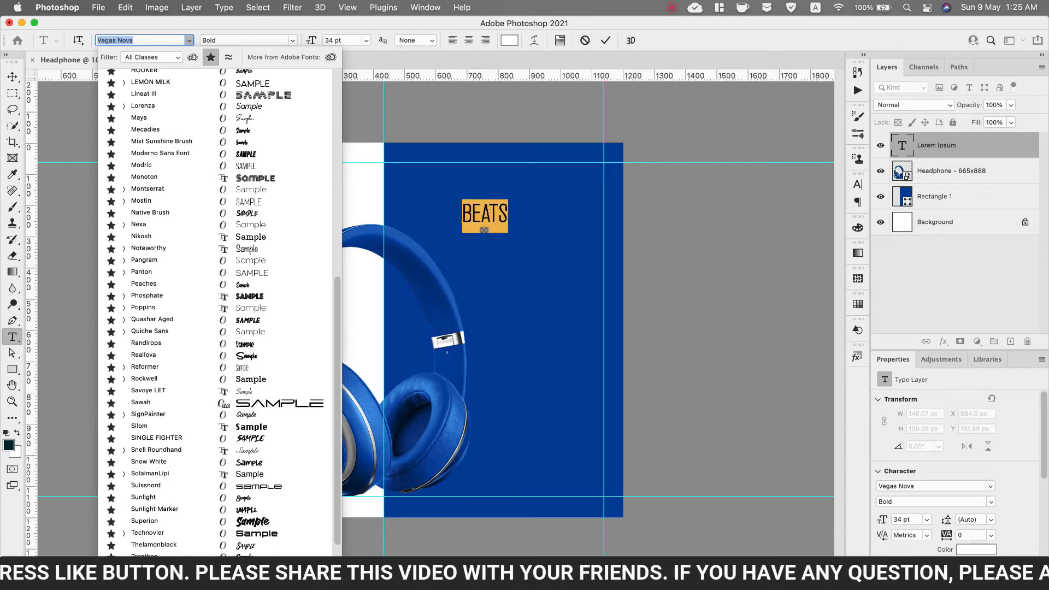
# Set the BEATS text to the Campton font in the Black style
pyautogui.scroll(10, 192, 503)
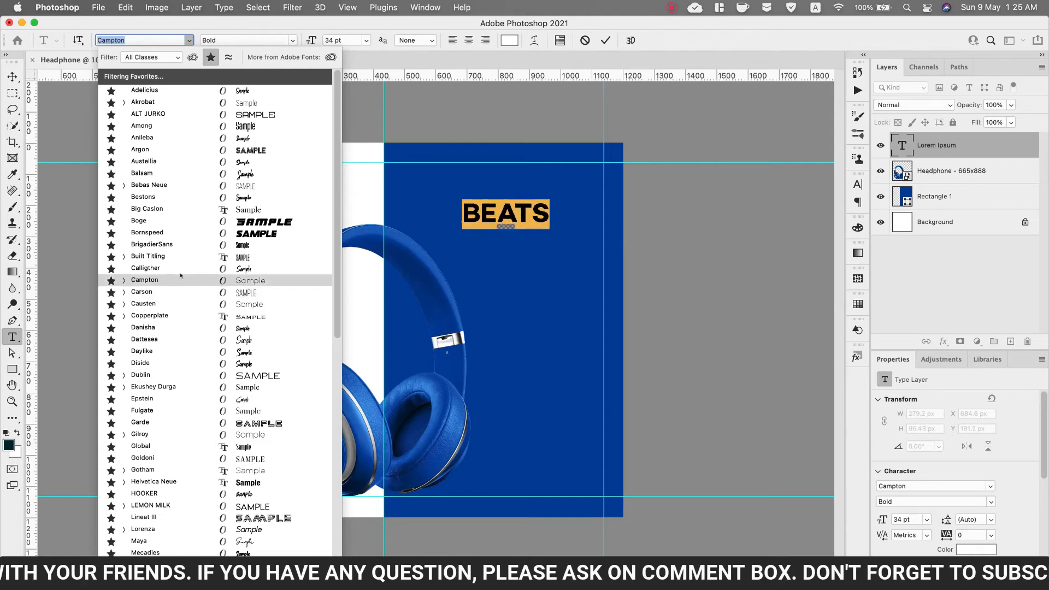
pyautogui.click(178, 279)
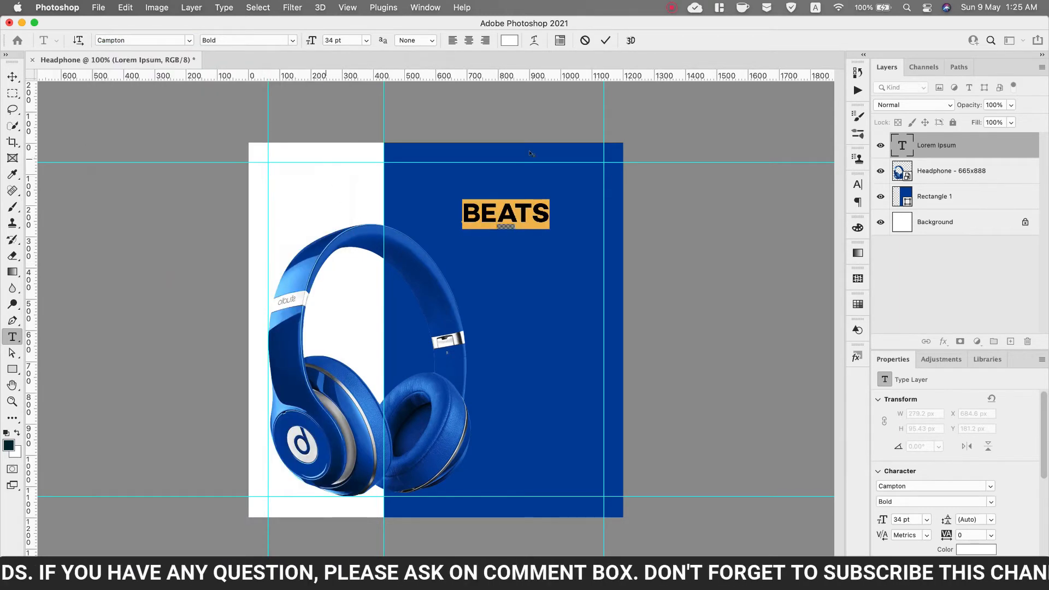
pyautogui.click(858, 184)
pyautogui.click(814, 202)
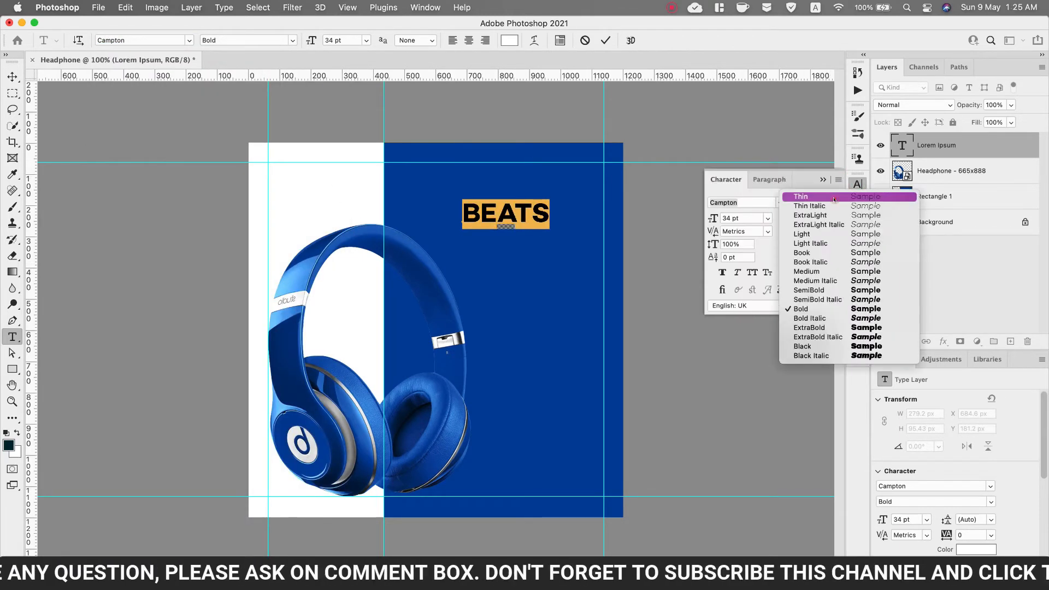
pyautogui.click(832, 346)
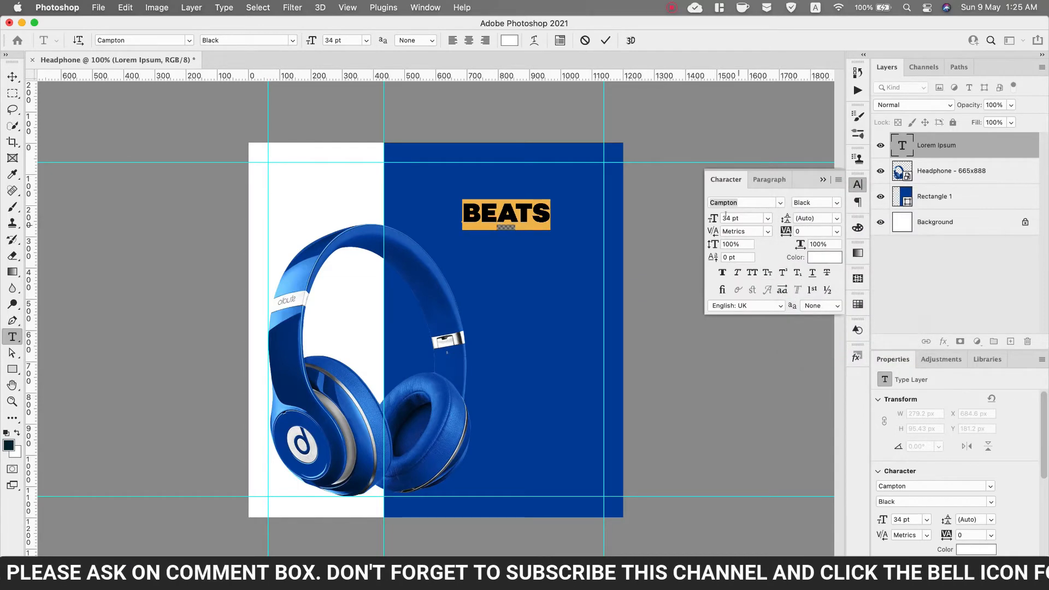
# Enlarge the BEATS text to 62 pt and move it to about X 270, Y 99 px, across the white and blue halves
pyautogui.moveTo(708, 218); pyautogui.dragTo(727, 216)
pyautogui.click(12, 77)
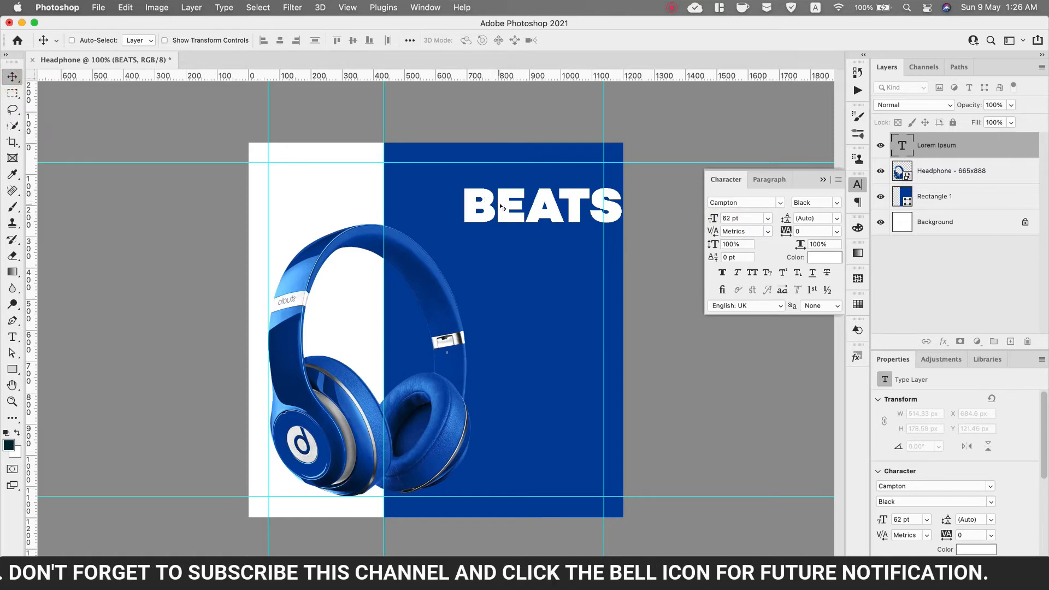
pyautogui.moveTo(500, 208); pyautogui.dragTo(369, 200)
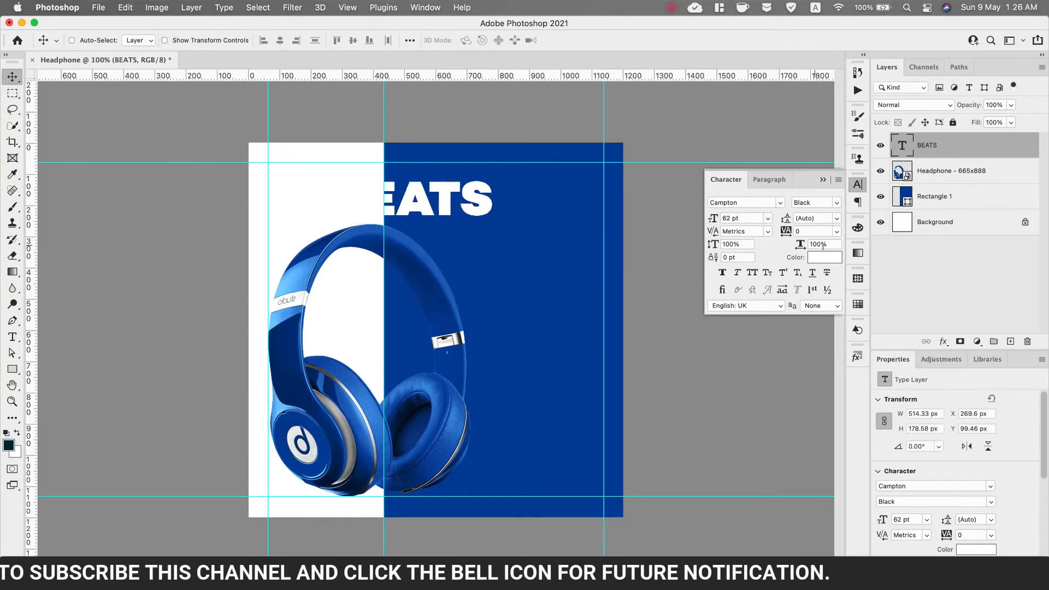
# Change the BEATS text color to black 000000 and shift the text left to about X 226 px
pyautogui.click(824, 257)
pyautogui.write('000000')
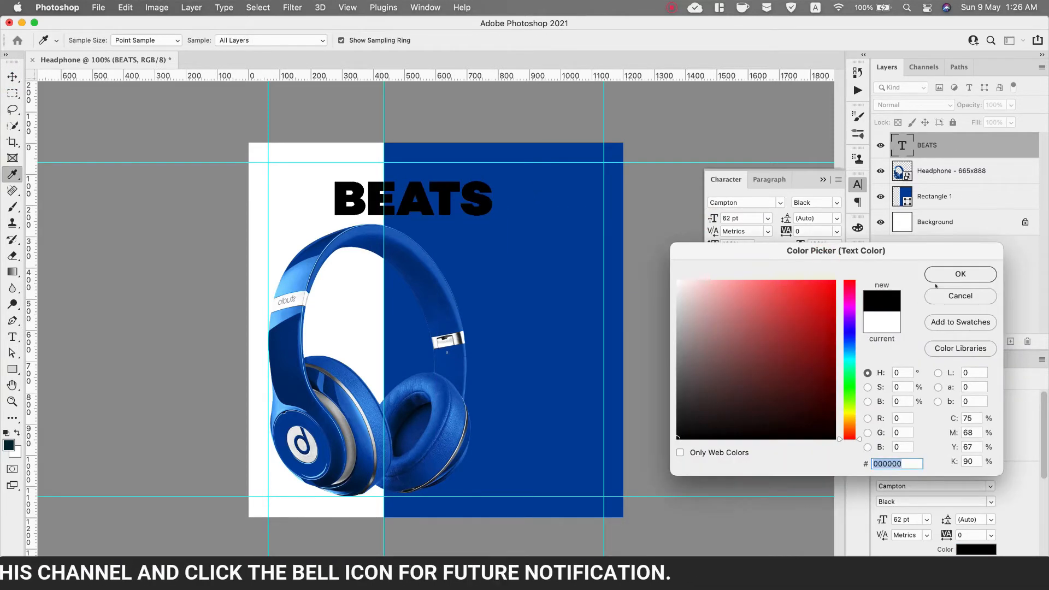
pyautogui.press('Return')
pyautogui.moveTo(459, 194)
pyautogui.mouseDown()
pyautogui.moveTo(437, 194)
pyautogui.moveTo(445, 193)
pyautogui.mouseUp()
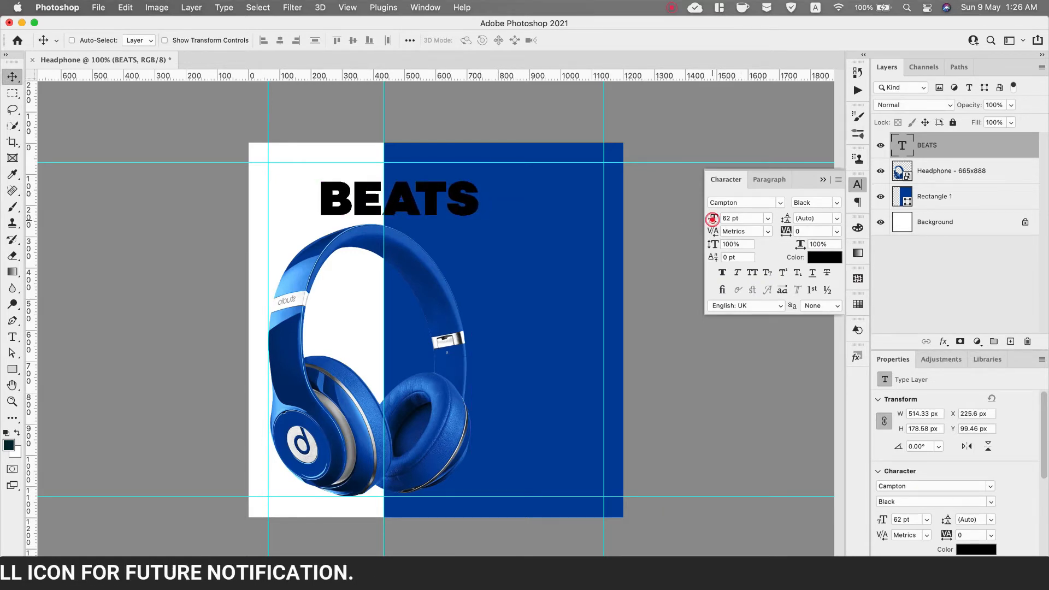
# Enlarge the BEATS text to 107 pt and align it with the top and left guides, at about X 63 px
pyautogui.moveTo(712, 218); pyautogui.dragTo(728, 219)
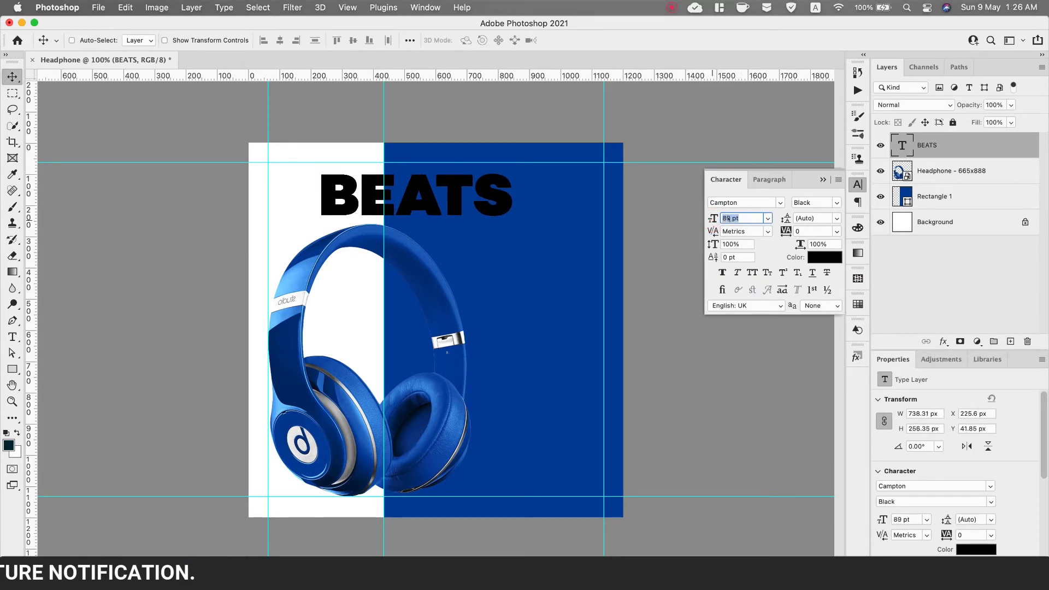
pyautogui.moveTo(477, 199); pyautogui.dragTo(449, 198)
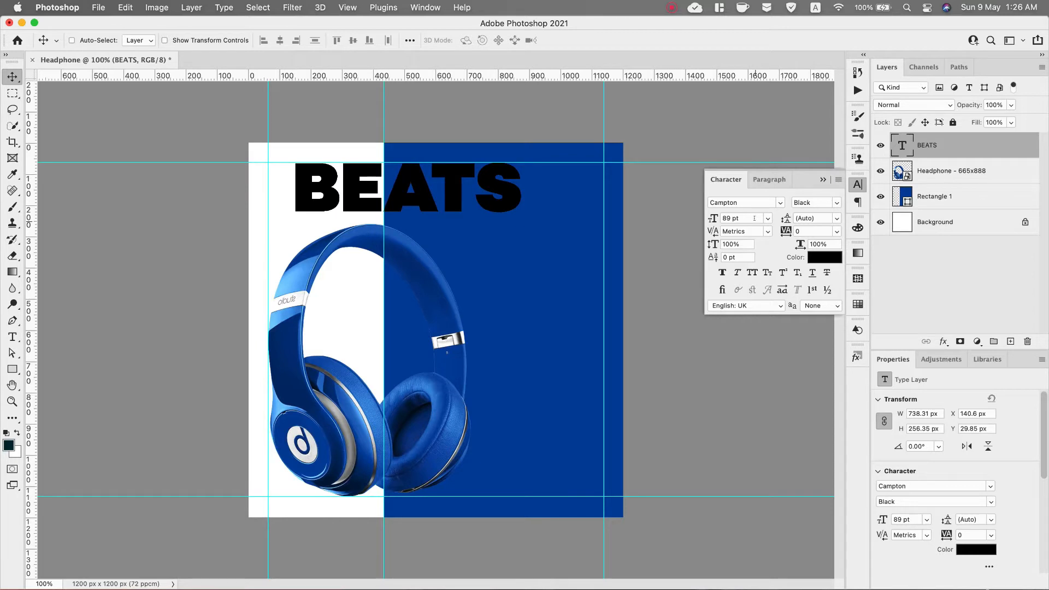
pyautogui.moveTo(712, 219); pyautogui.dragTo(722, 218)
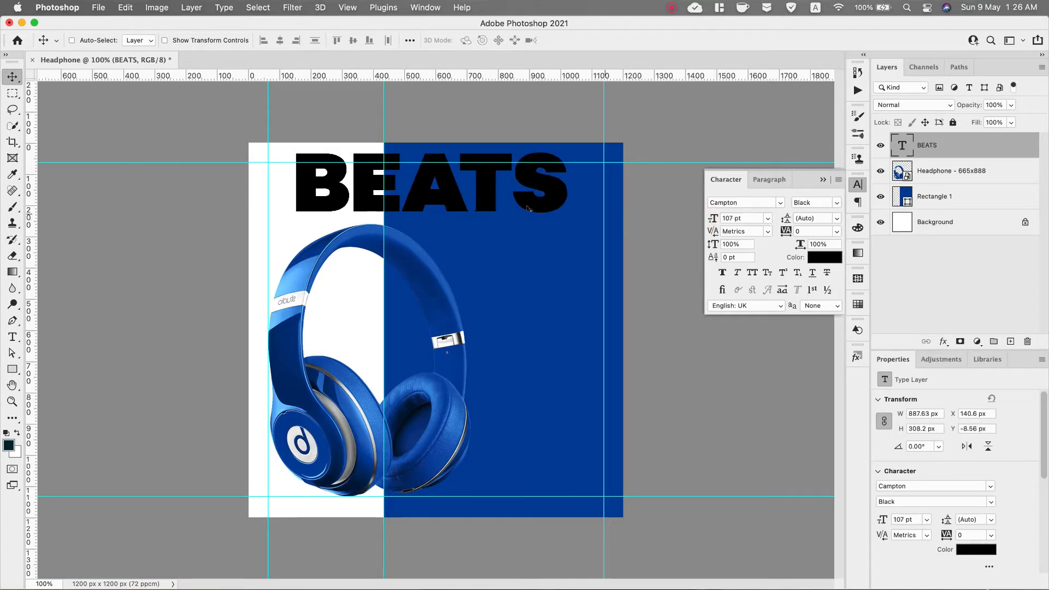
pyautogui.moveTo(495, 198); pyautogui.dragTo(467, 206)
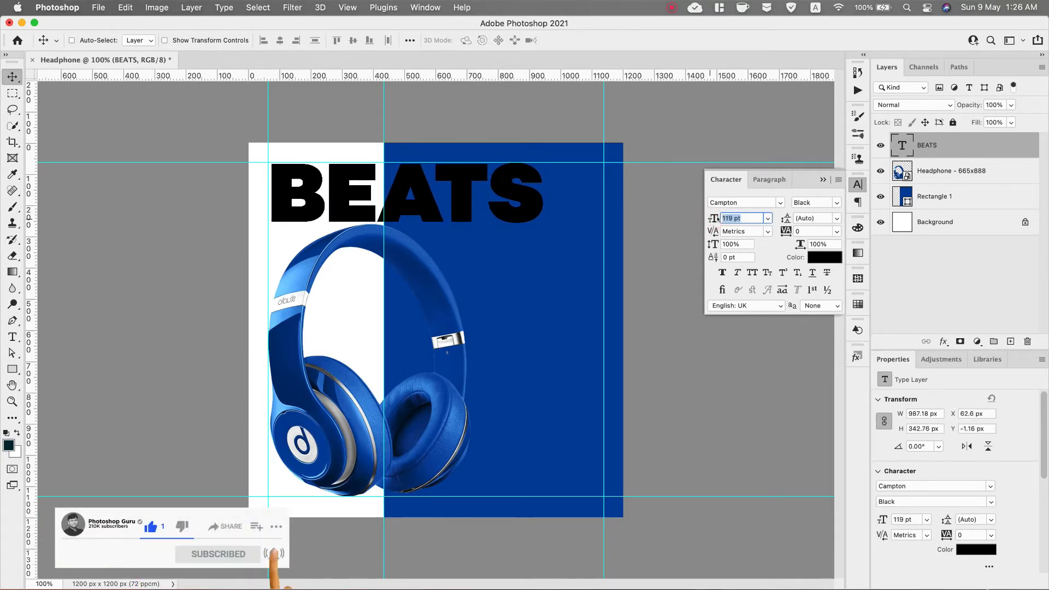
# Set the BEATS text size to 117 pt and align its left edge with the left guide, at about X 51 px
pyautogui.moveTo(712, 218); pyautogui.dragTo(717, 218)
pyautogui.moveTo(452, 203); pyautogui.dragTo(448, 206)
pyautogui.click(741, 218)
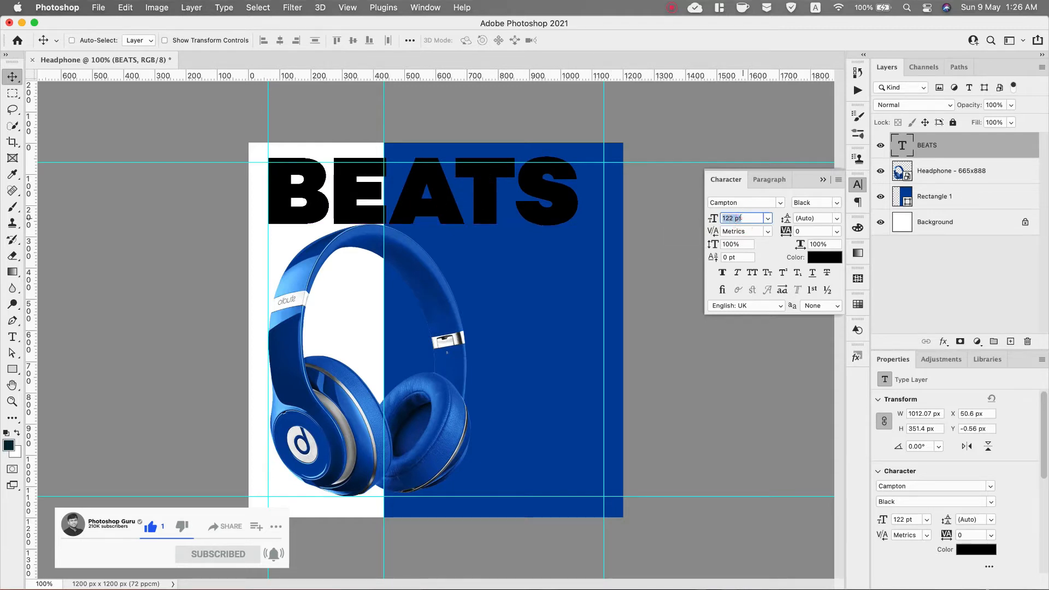
pyautogui.press('Down')
pyautogui.press('Down')
pyautogui.press('Down')
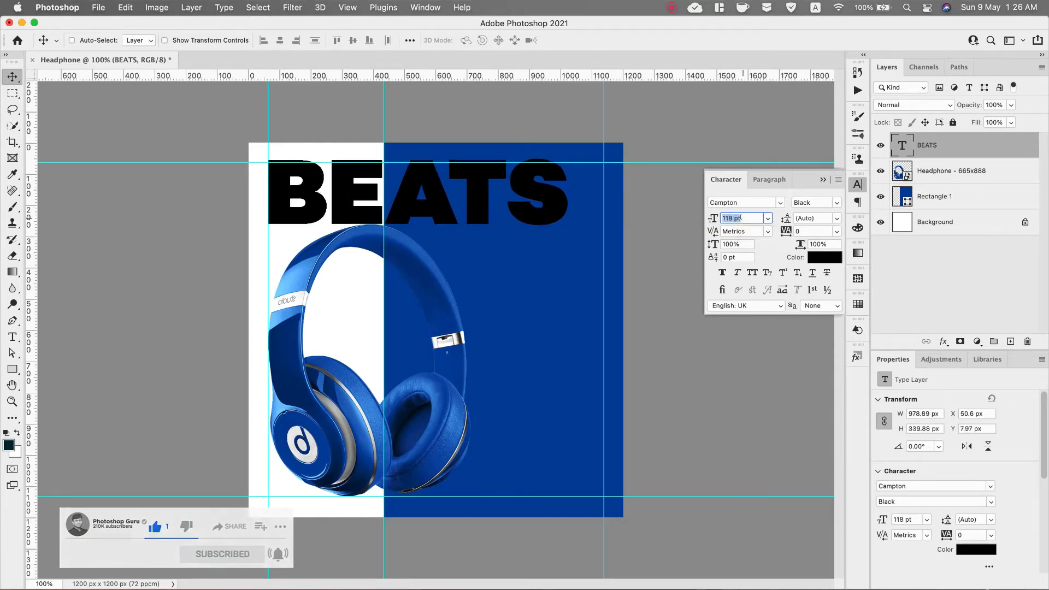
pyautogui.press('Down')
pyautogui.press('Down')
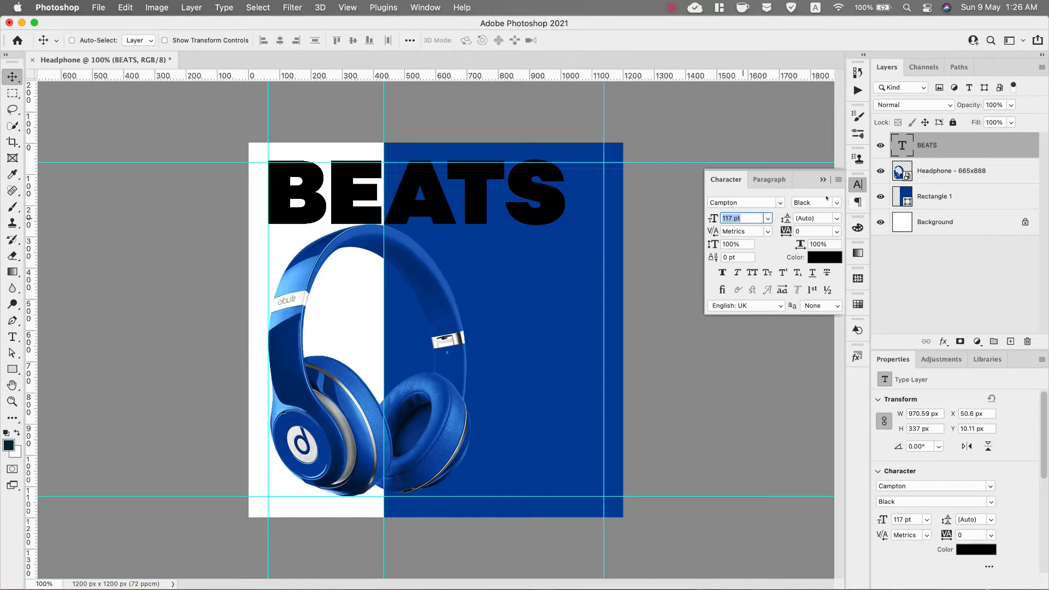
pyautogui.press('Down')
pyautogui.press('Down')
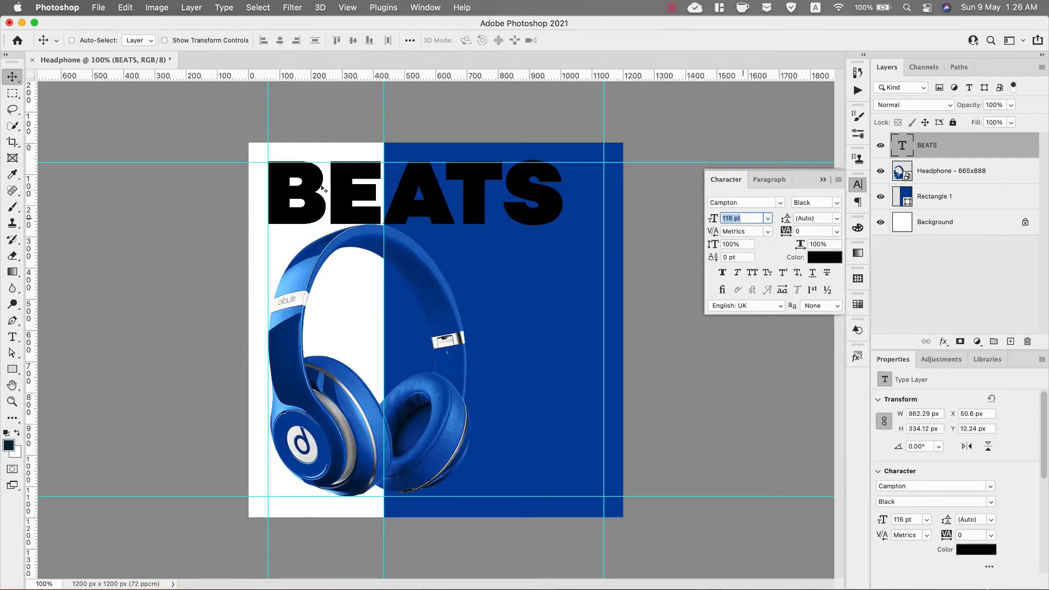
pyautogui.press('Up')
pyautogui.press('Up')
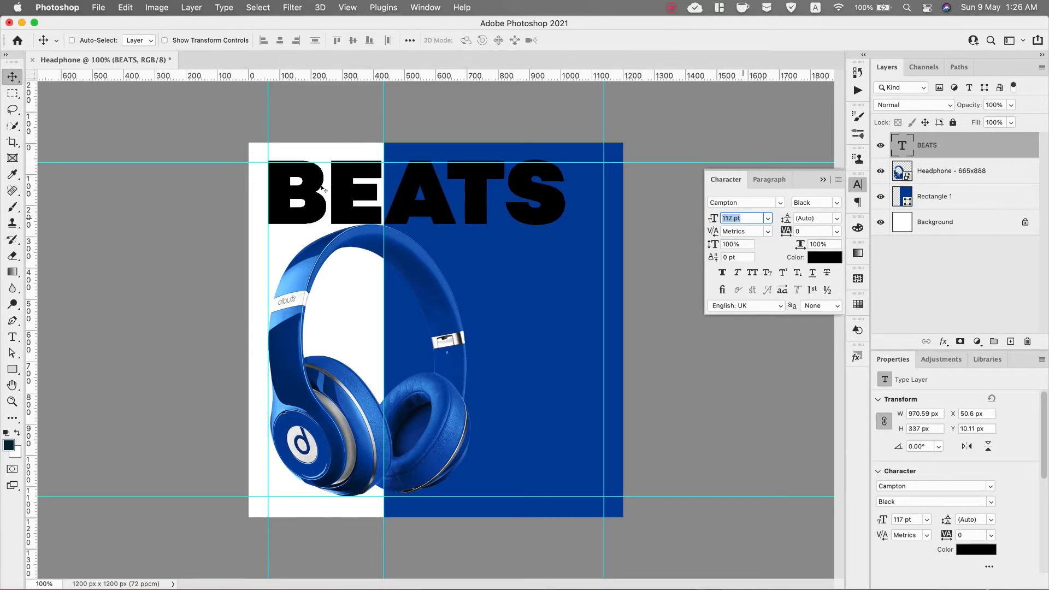
pyautogui.click(823, 180)
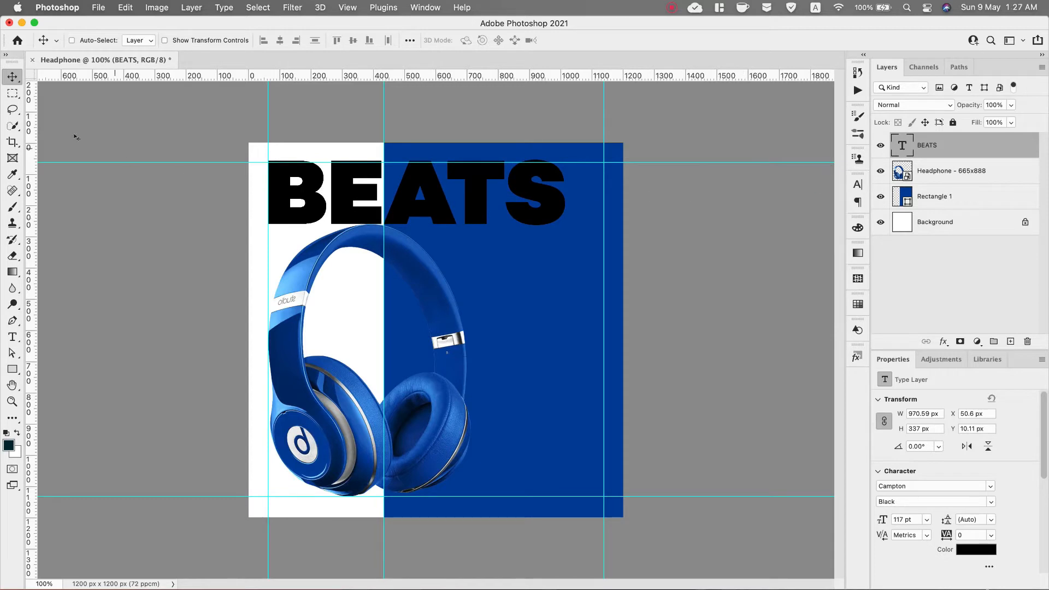
# Nudge the BEATS text down to the top guide, at about Y 18 px, and place its layer below the headphone layer
pyautogui.press('Down')
pyautogui.press('Down')
pyautogui.press('Down')
pyautogui.press('Down')
pyautogui.press('Down')
pyautogui.press('Down')
pyautogui.press('Down')
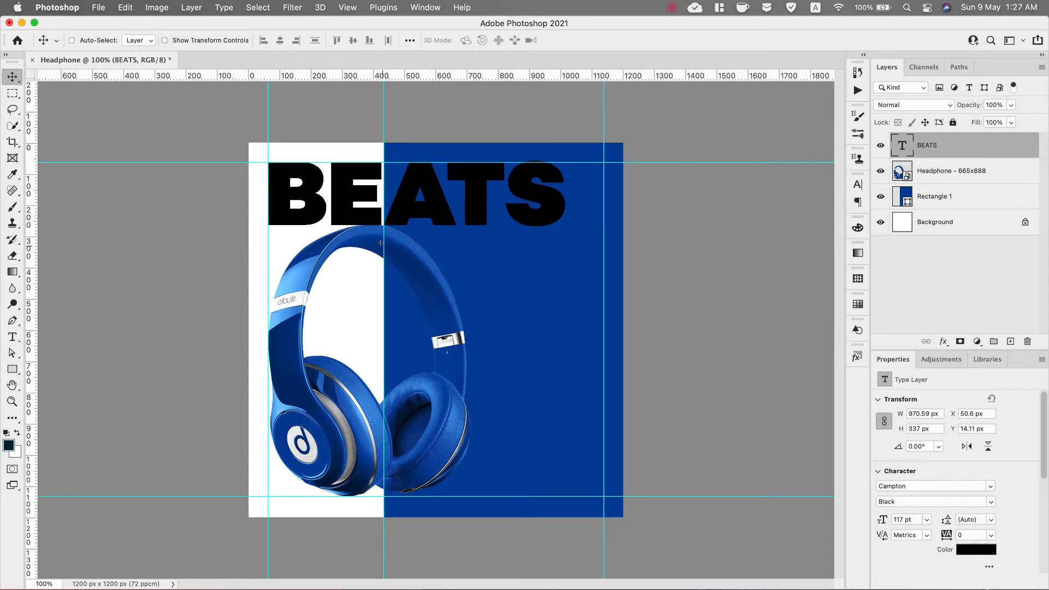
pyautogui.press('Down')
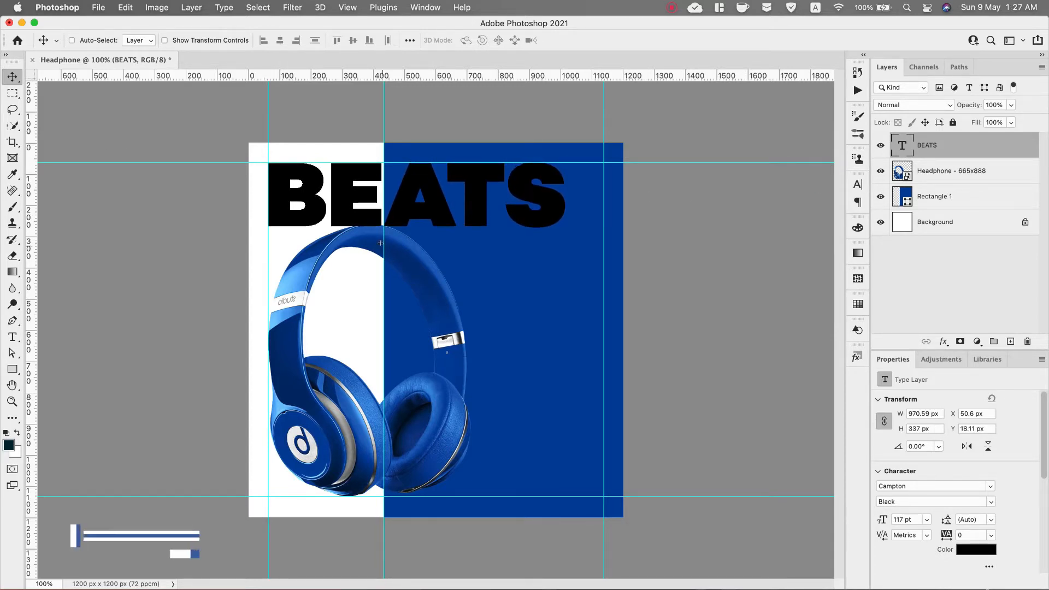
pyautogui.moveTo(983, 148); pyautogui.dragTo(985, 176)
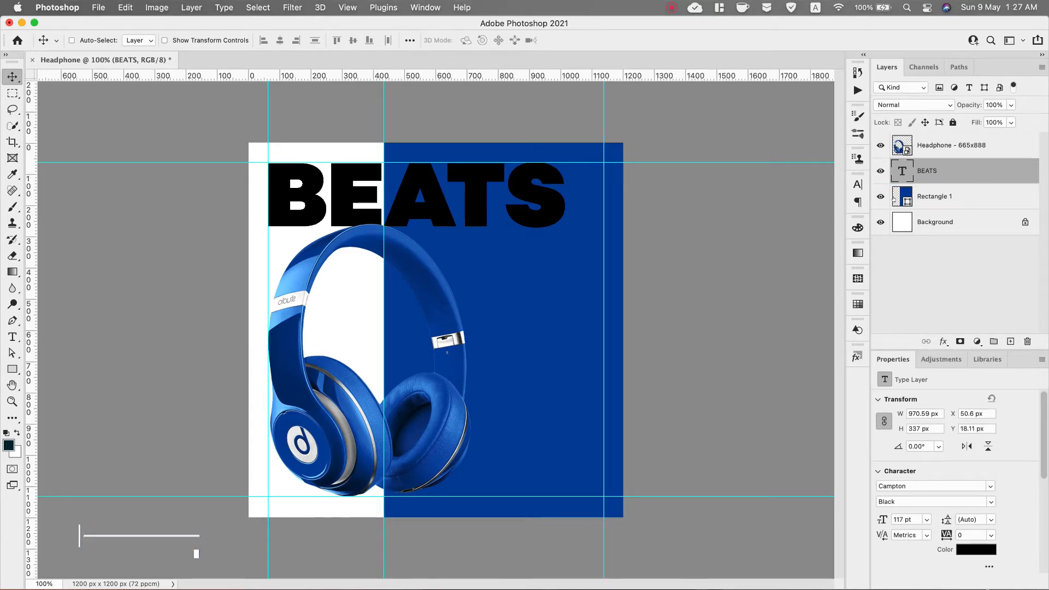
# Color the letters BE of the headline with the blue sampled from the background rectangle
pyautogui.doubleClick(351, 186)
pyautogui.click(366, 191)
pyautogui.moveTo(373, 190); pyautogui.dragTo(272, 189)
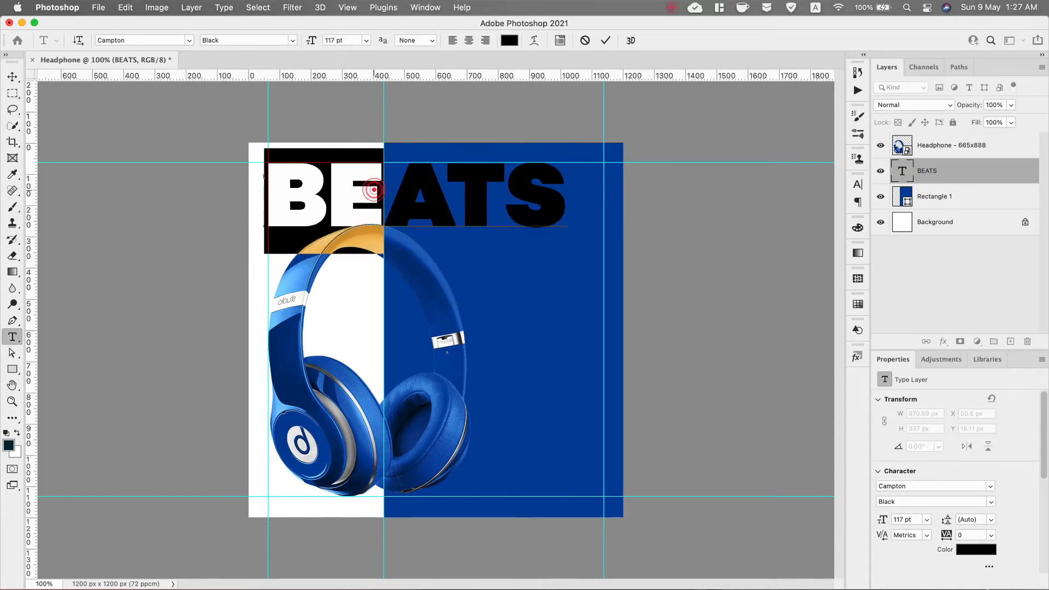
pyautogui.click(507, 38)
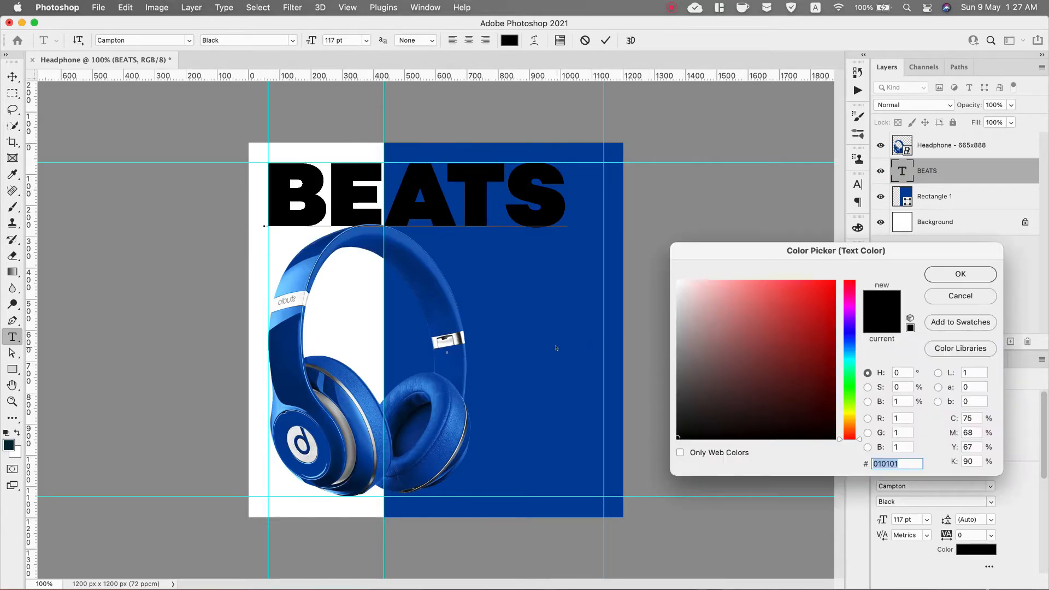
pyautogui.click(556, 349)
pyautogui.click(961, 274)
# Color the letters ATS of the headline white ffffff and commit the text edit
pyautogui.click(397, 192)
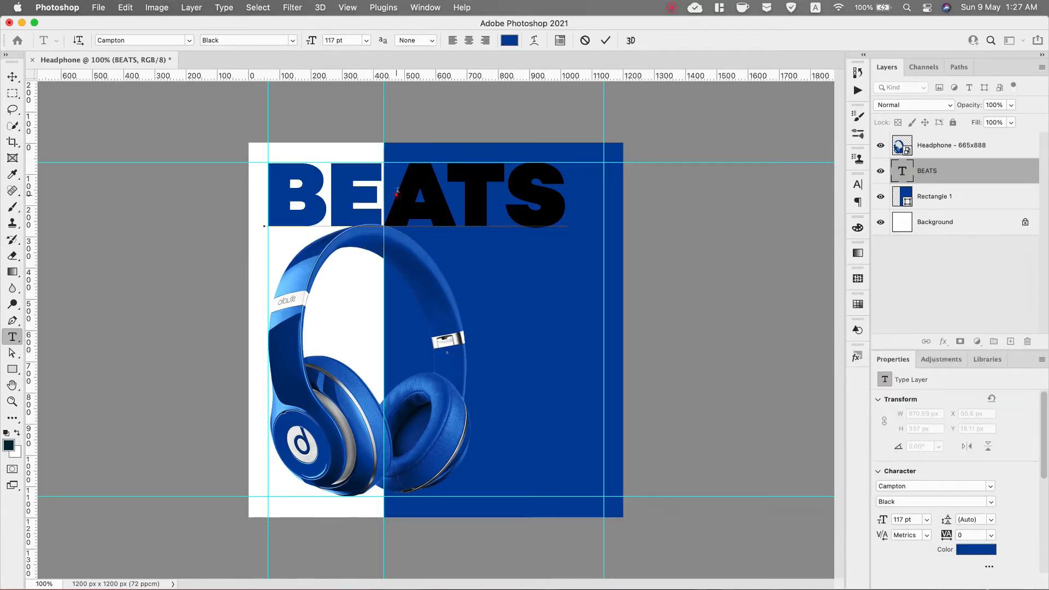
pyautogui.moveTo(398, 191); pyautogui.dragTo(567, 193)
pyautogui.click(509, 40)
pyautogui.click(354, 299)
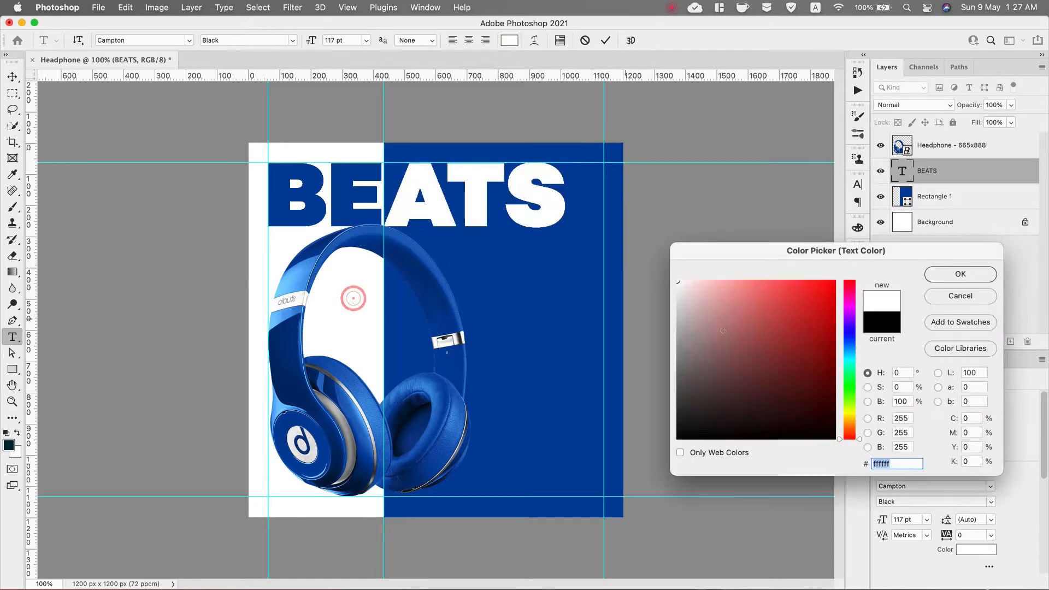
pyautogui.click(960, 274)
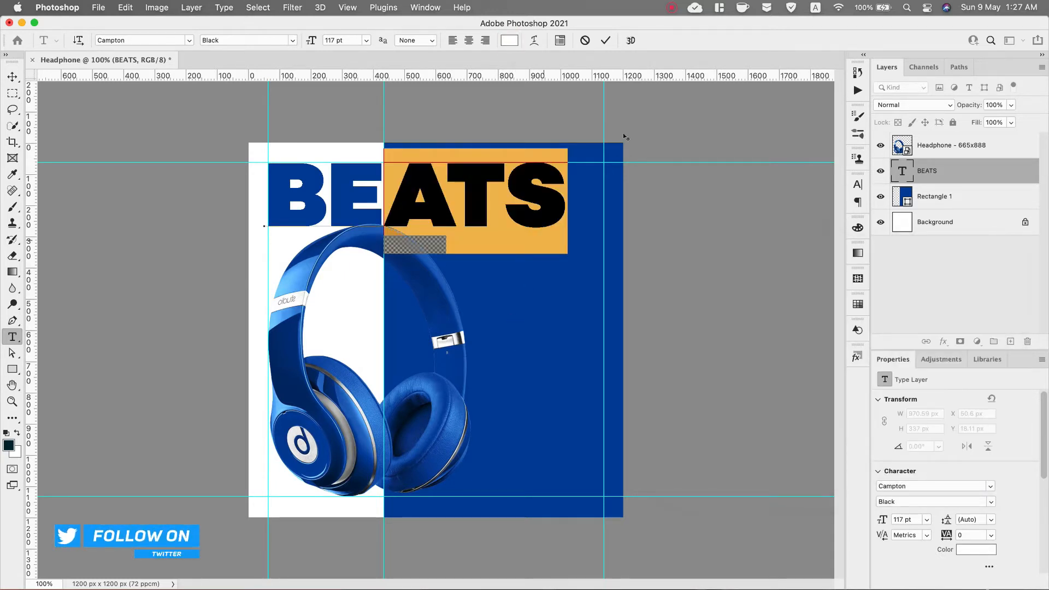
pyautogui.click(605, 41)
pyautogui.press('v')
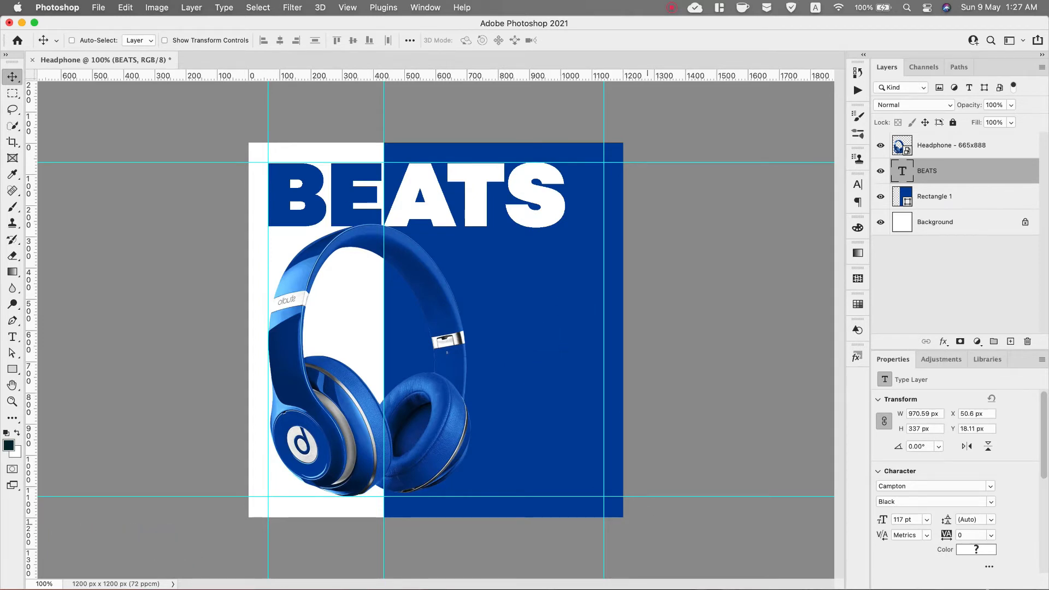
# Switch to TextEdit, copy the three-line text "Feel the decibels closely", and return to Photoshop
pyautogui.press('super+Tab')
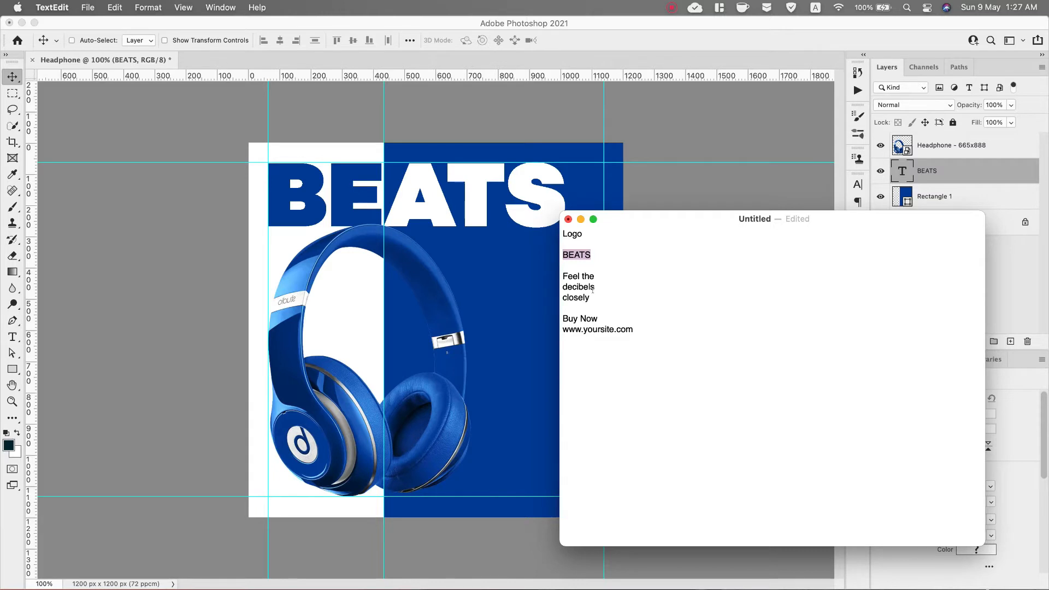
pyautogui.moveTo(591, 298); pyautogui.dragTo(563, 277)
pyautogui.rightClick(577, 276)
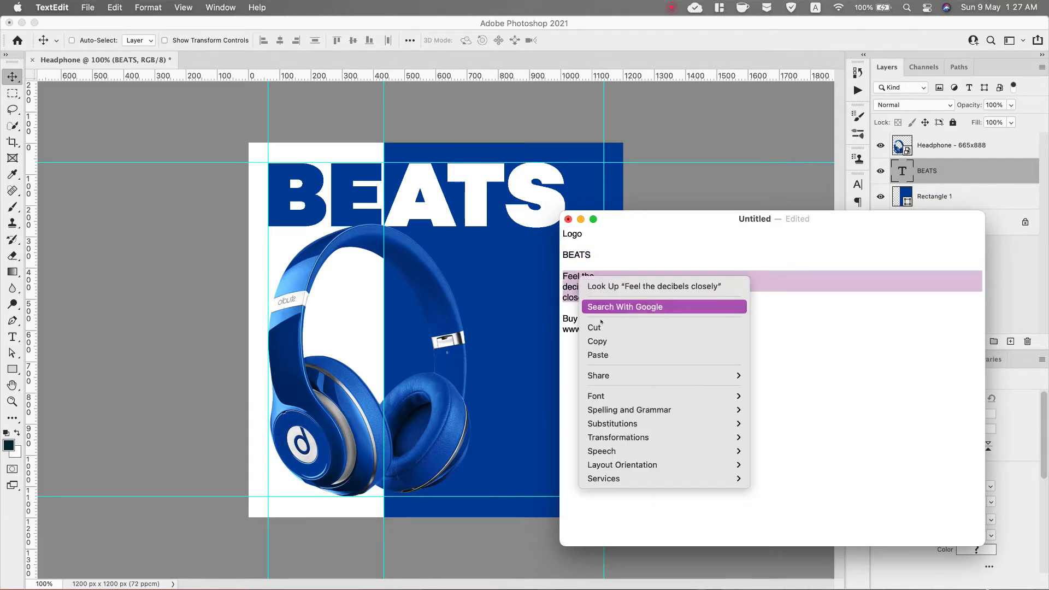
pyautogui.click(595, 341)
pyautogui.click(512, 287)
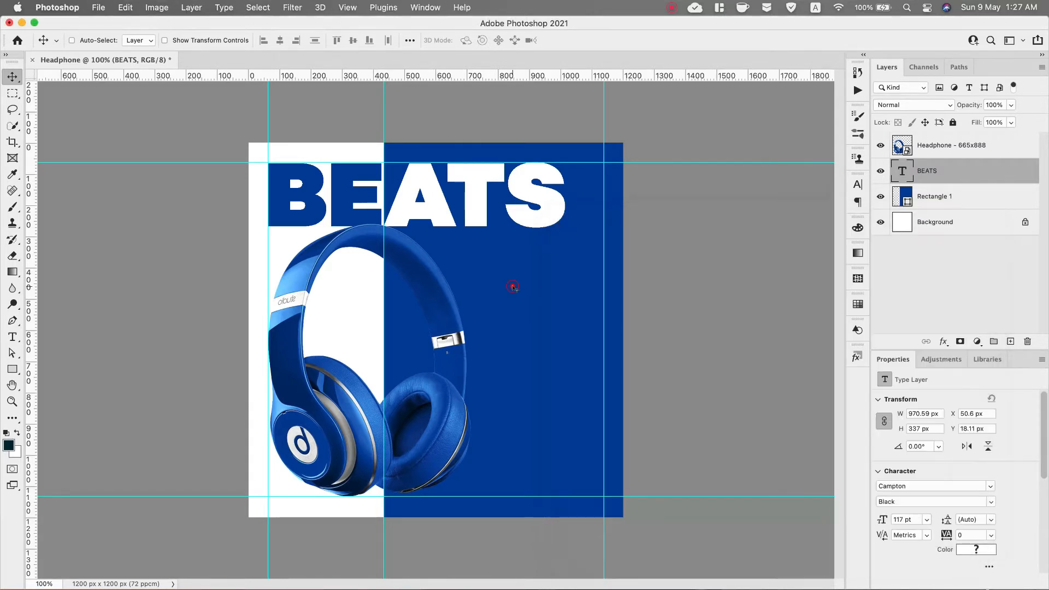
# Add a text box about 426 by 303 px on the blue area beside the headphone and paste the copied tagline into it
pyautogui.click(12, 337)
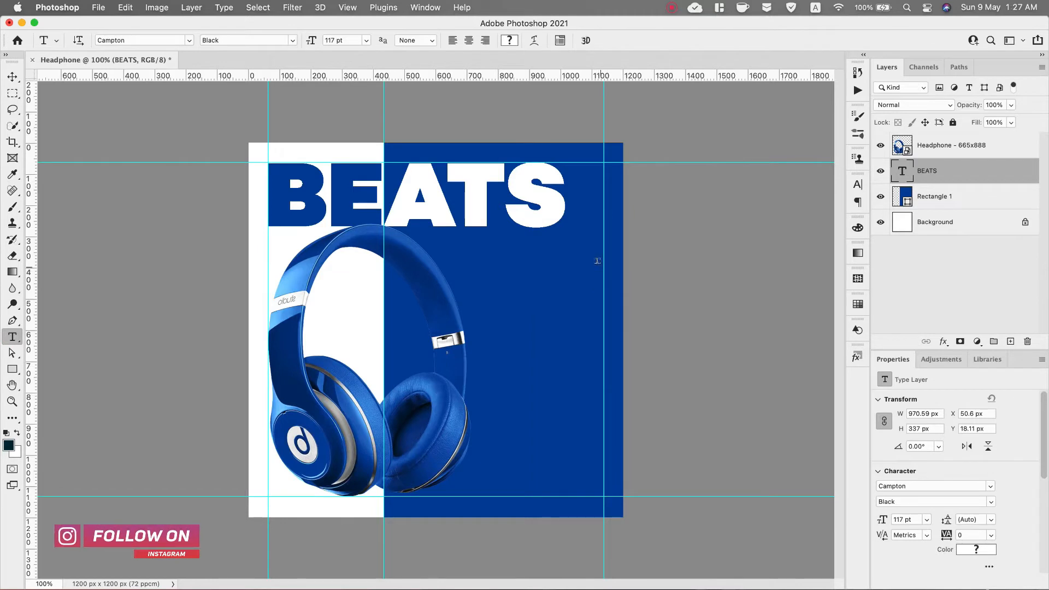
pyautogui.moveTo(604, 266); pyautogui.dragTo(470, 360)
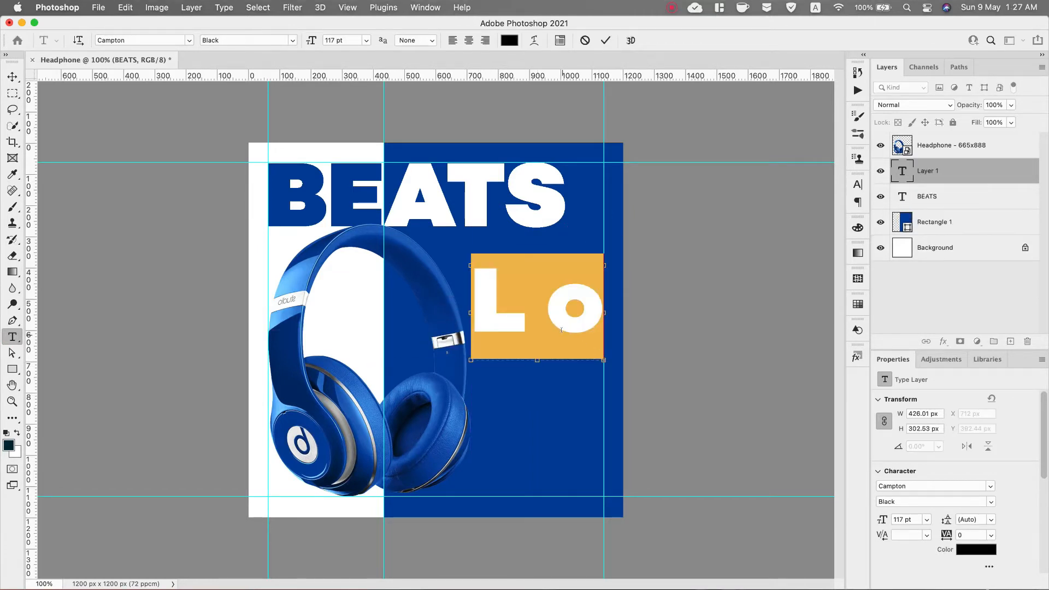
pyautogui.press('super+v')
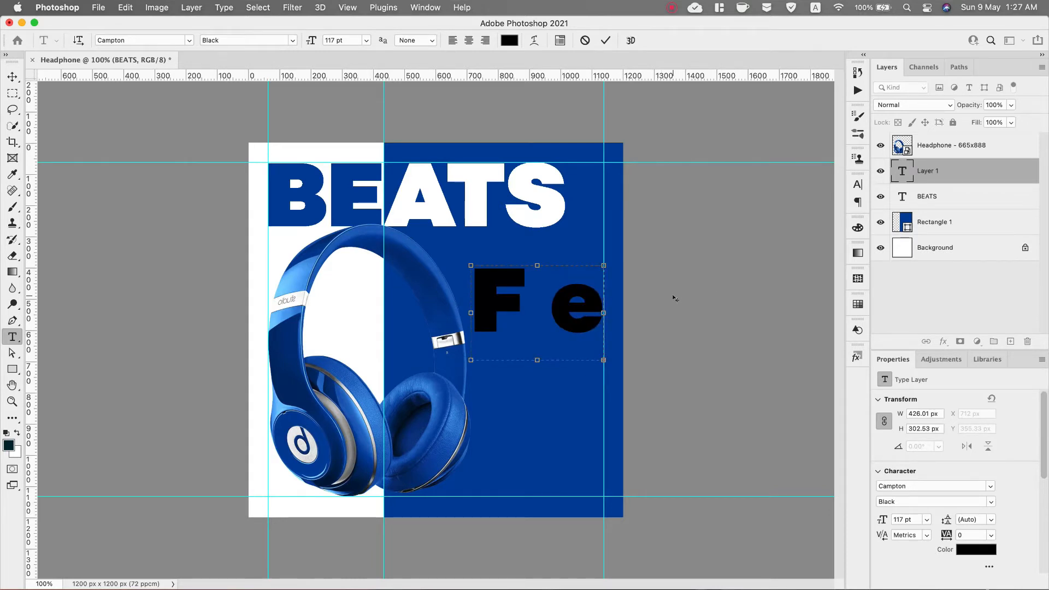
# Format the whole tagline in Campton ExtraBold at 38 pt
pyautogui.press('super+a')
pyautogui.click(858, 184)
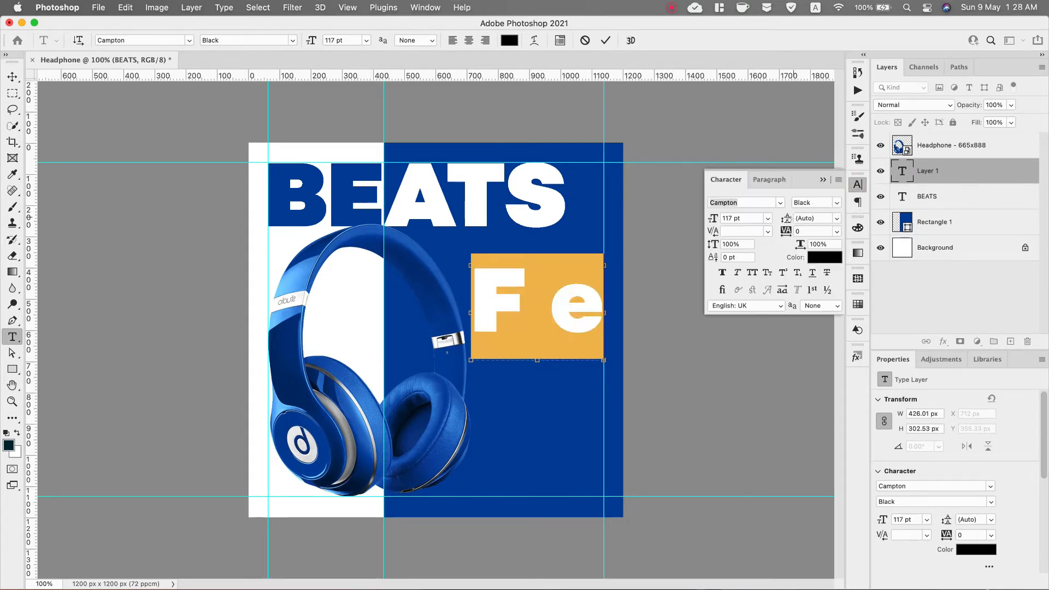
pyautogui.click(835, 206)
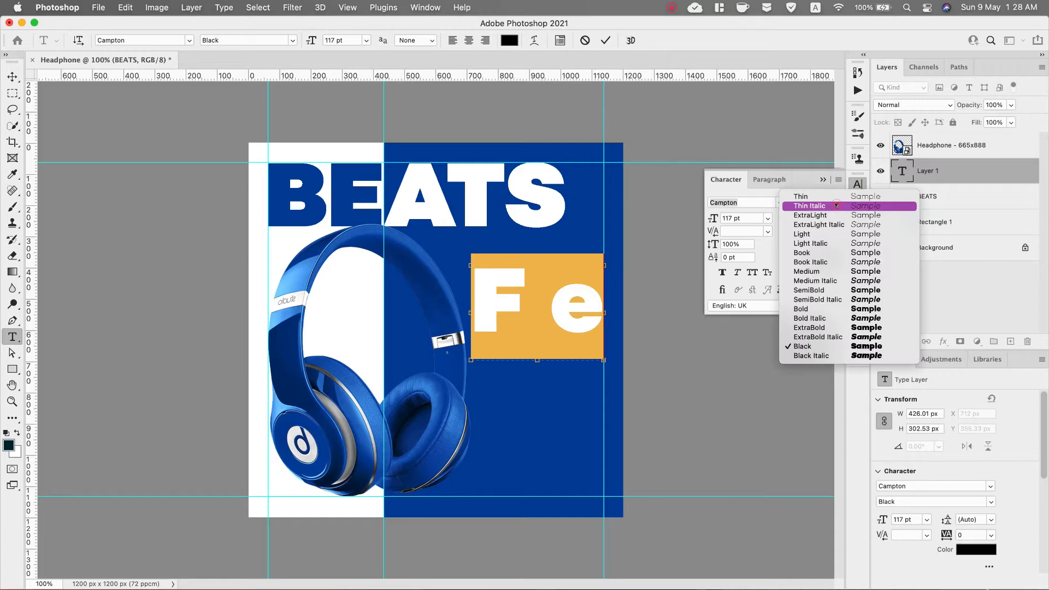
pyautogui.click(814, 290)
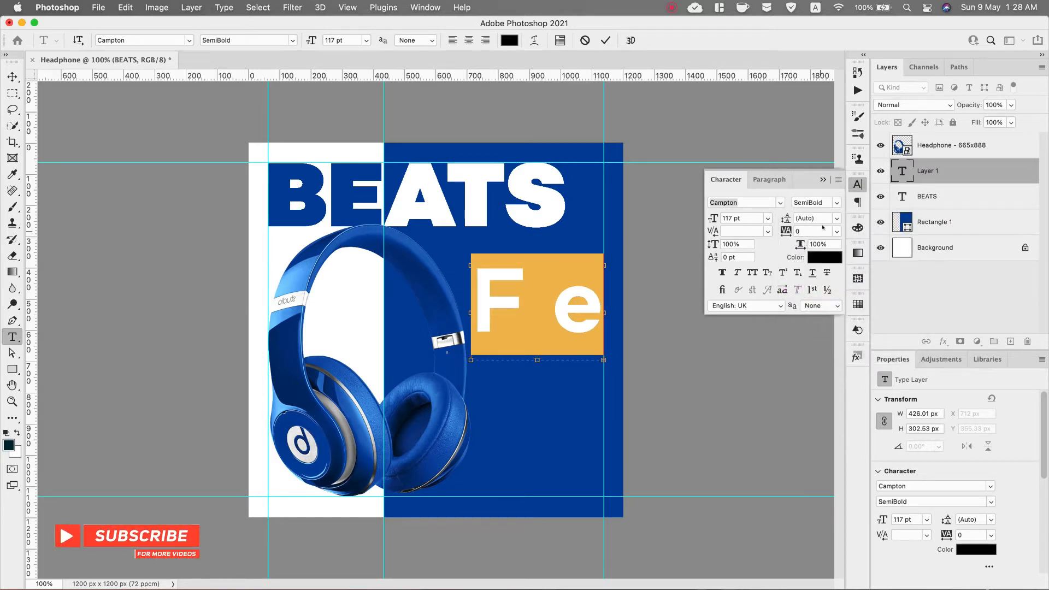
pyautogui.moveTo(713, 218)
pyautogui.mouseDown()
pyautogui.moveTo(681, 221)
pyautogui.moveTo(697, 219)
pyautogui.mouseUp()
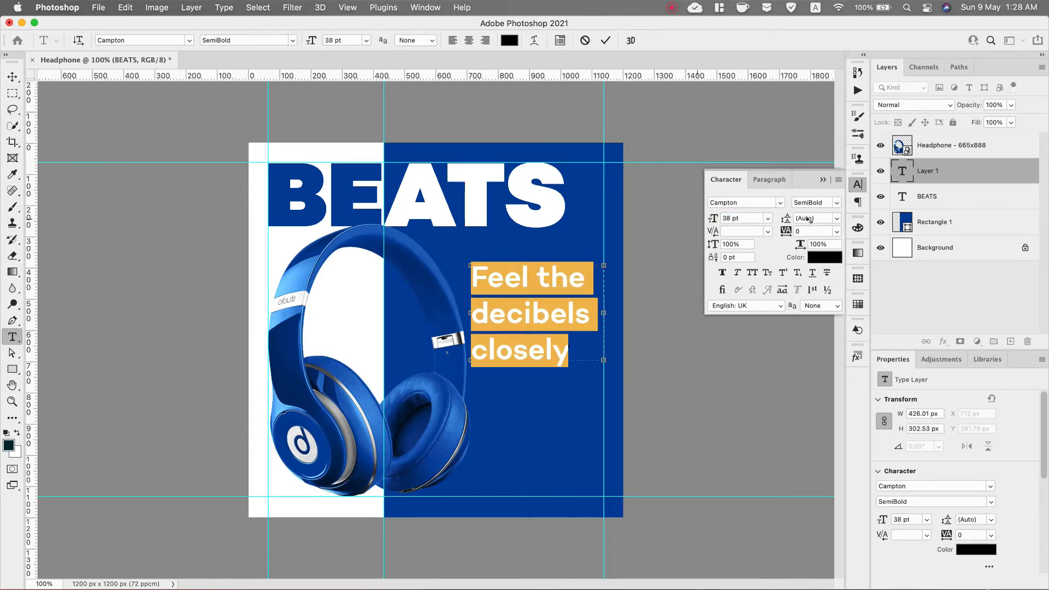
pyautogui.click(836, 202)
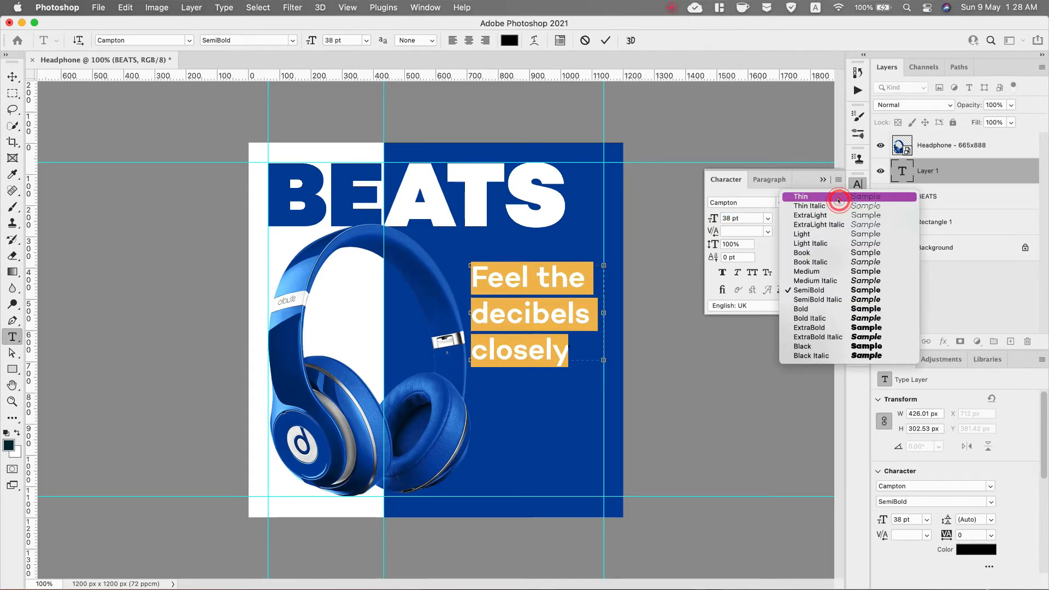
pyautogui.click(818, 325)
pyautogui.click(553, 314)
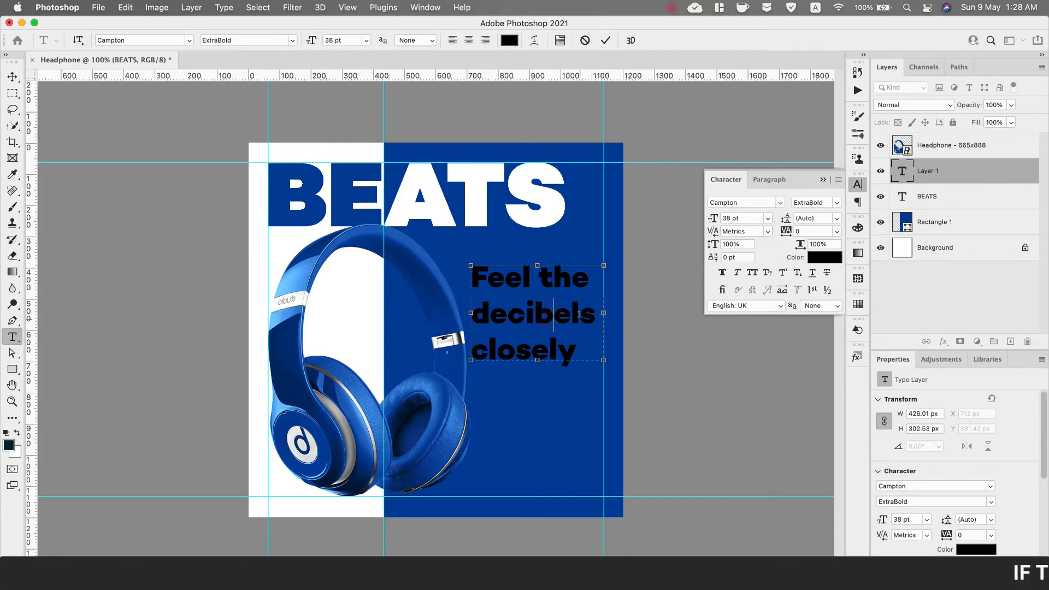
# Set the tagline's paragraph alignment to justified with the last line right-aligned
pyautogui.moveTo(575, 347); pyautogui.dragTo(472, 271)
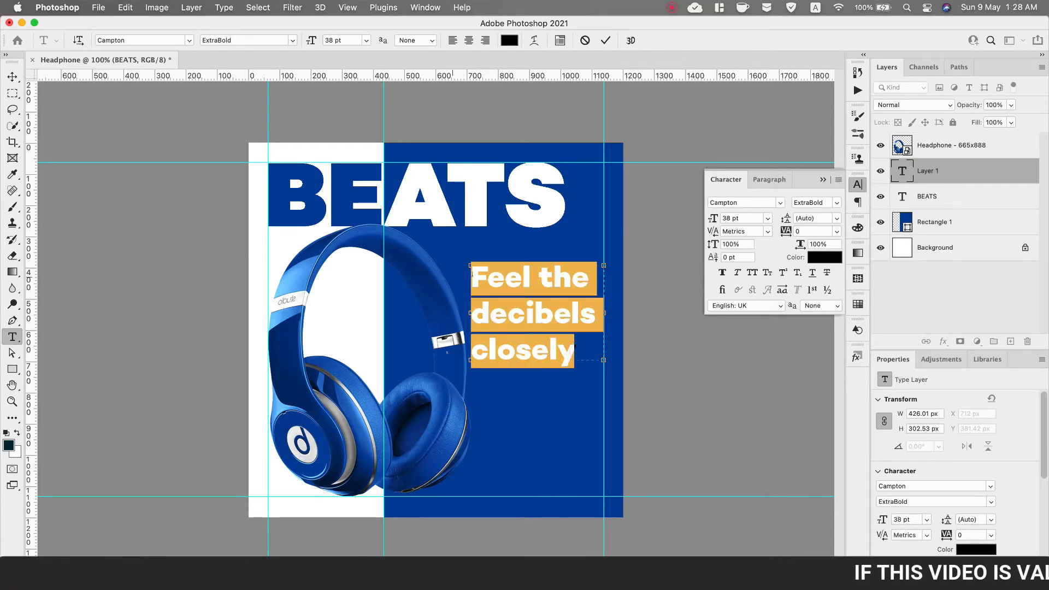
pyautogui.click(770, 179)
pyautogui.click(805, 203)
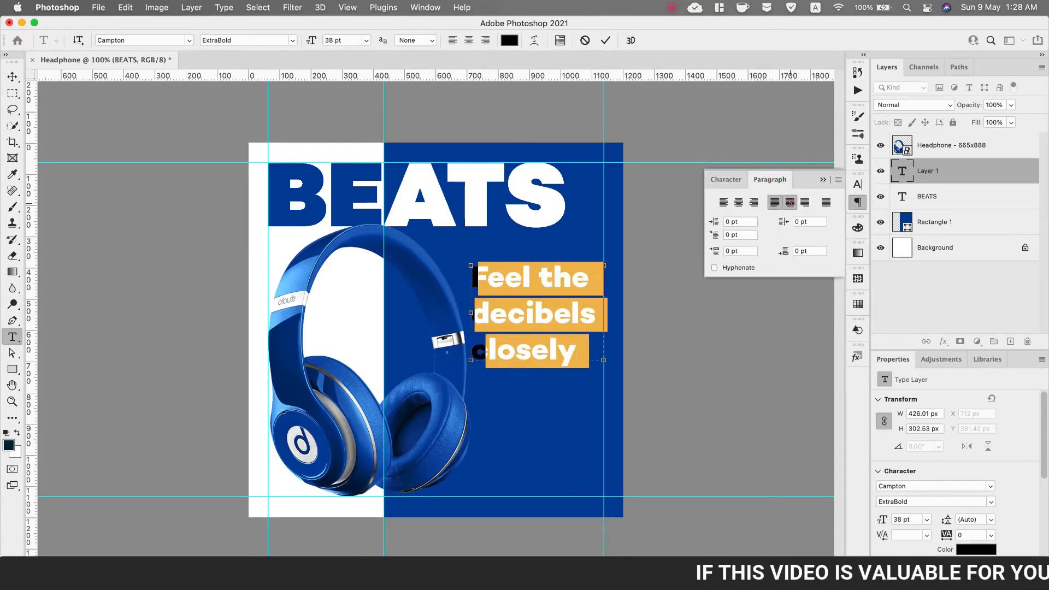
pyautogui.click(790, 203)
pyautogui.click(806, 203)
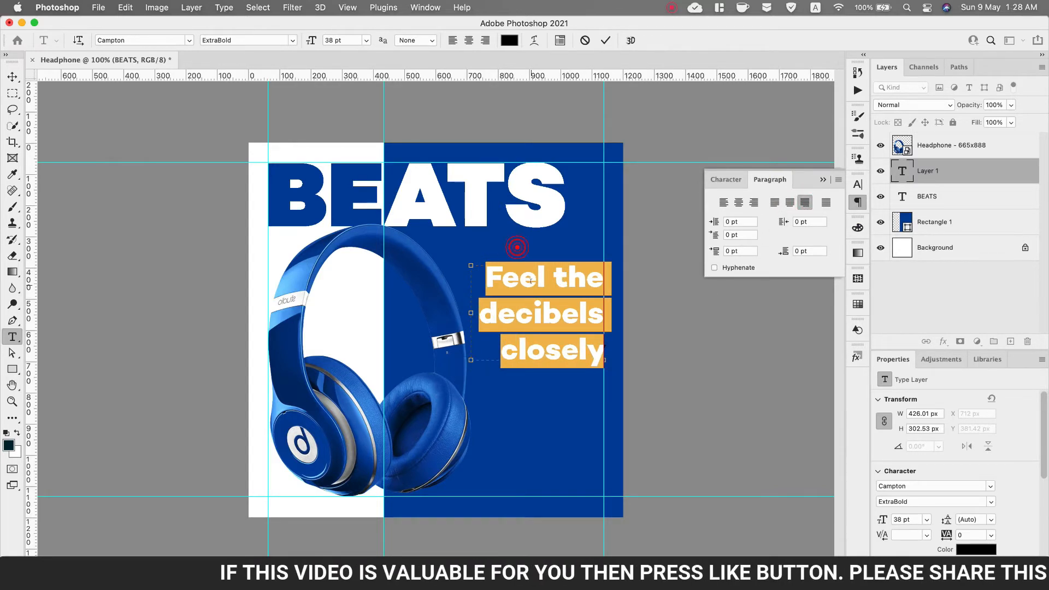
pyautogui.click(557, 341)
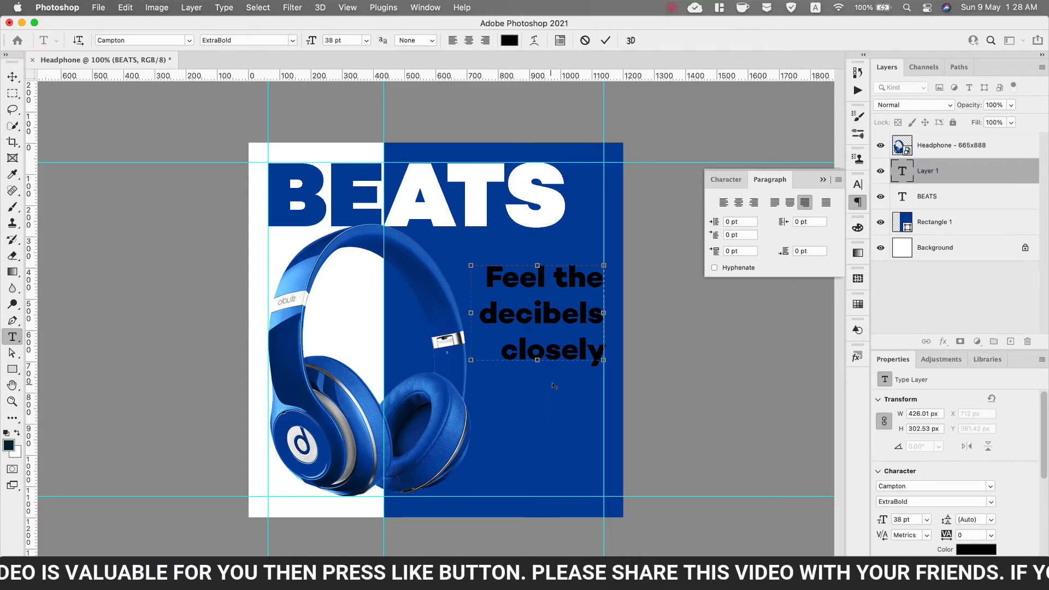
pyautogui.moveTo(553, 385); pyautogui.dragTo(549, 384)
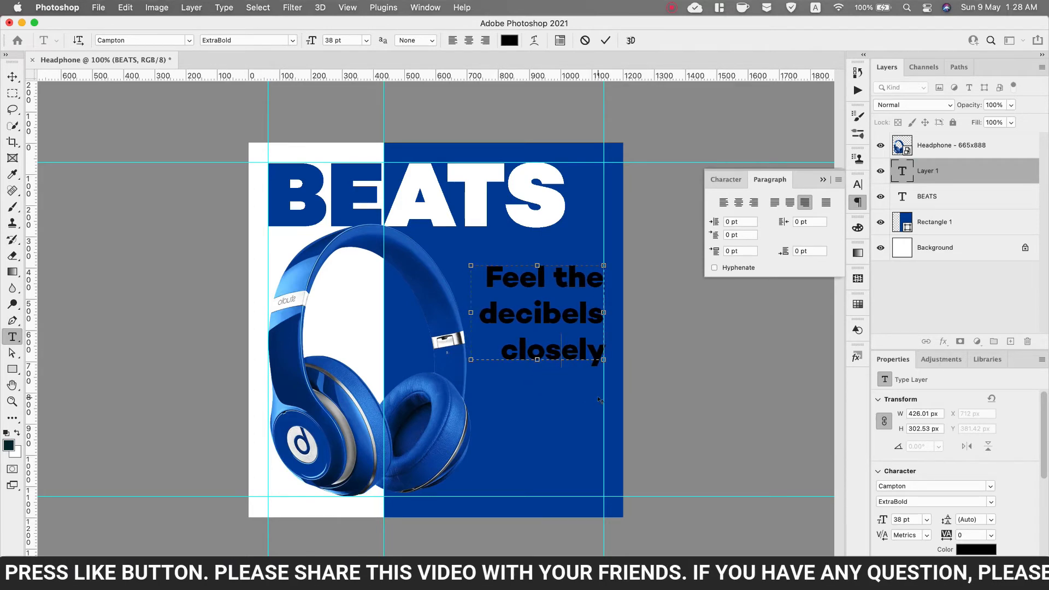
# Commit the tagline and nudge it slightly left to X 710 px, lining its right edge up with the right guide
pyautogui.click(12, 77)
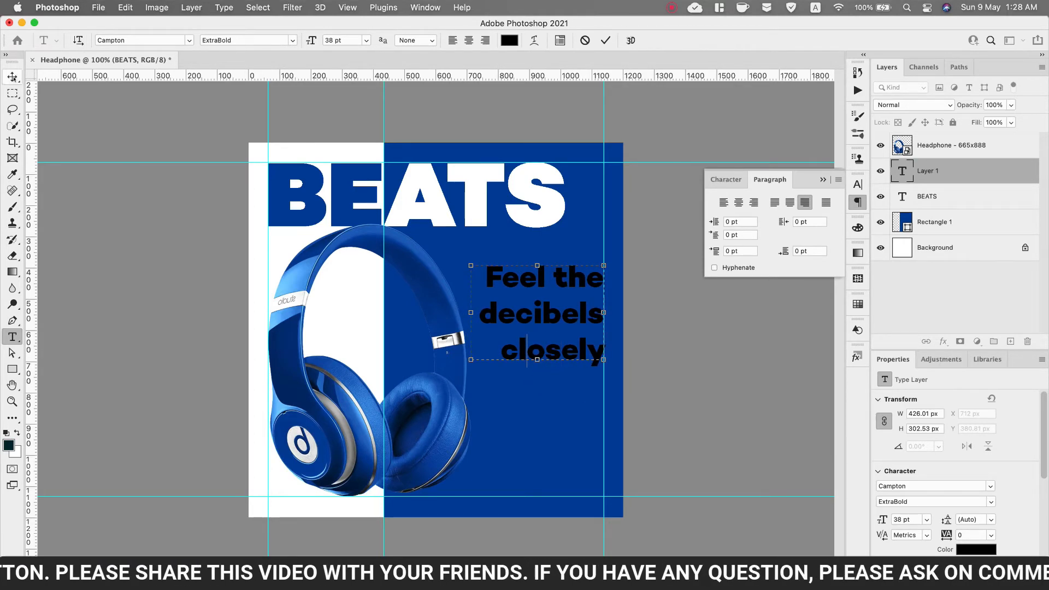
pyautogui.press('Left')
pyautogui.press('Left')
pyautogui.press('Left')
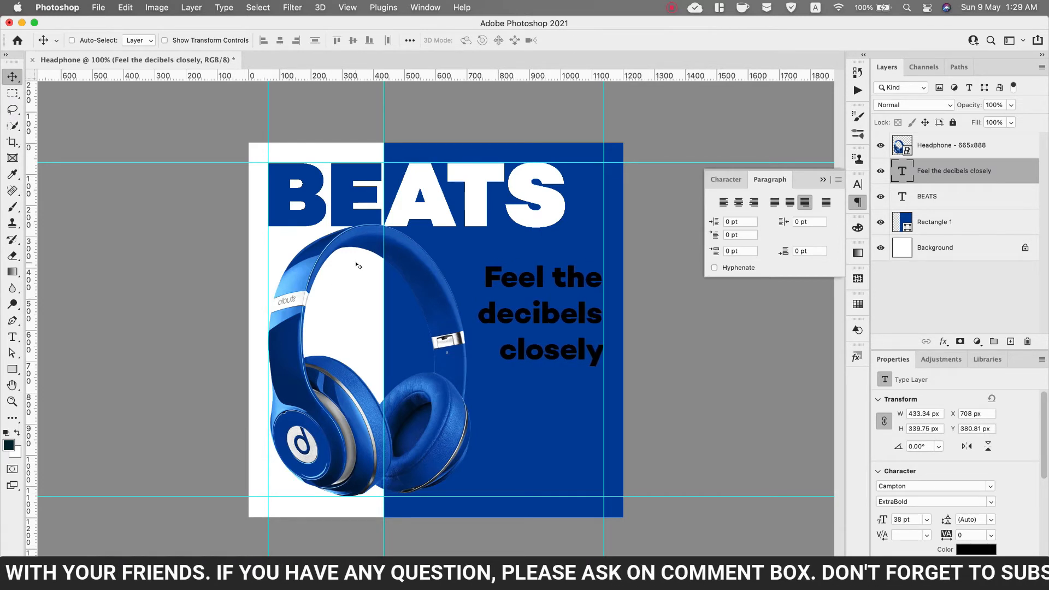
pyautogui.press('Right')
pyautogui.press('Right')
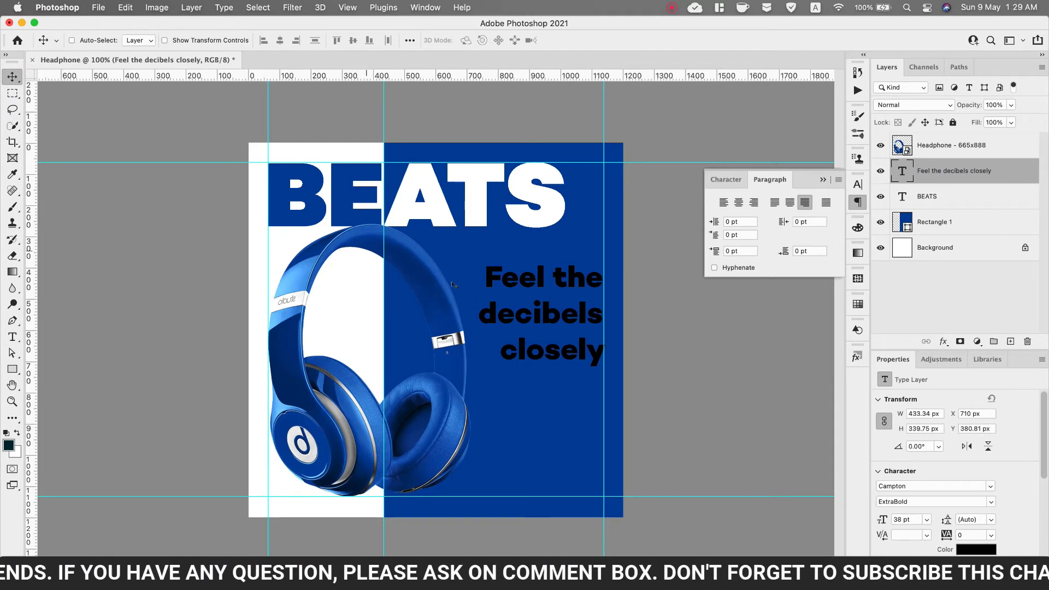
# Set the leading of the whole tagline to 31 pt
pyautogui.doubleClick(523, 342)
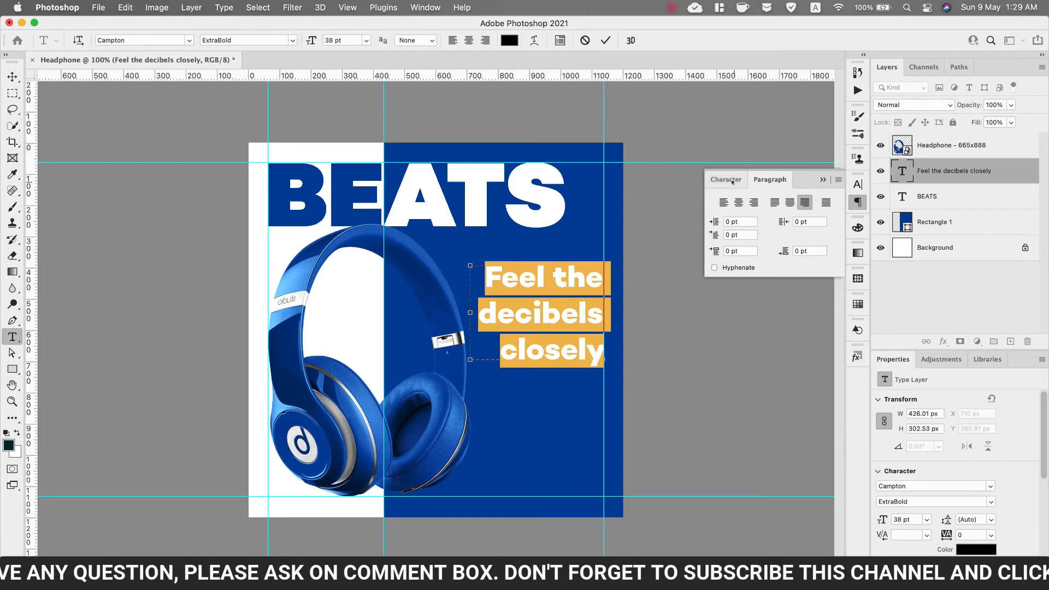
pyautogui.click(725, 179)
pyautogui.moveTo(785, 220); pyautogui.dragTo(774, 220)
# Change the tagline's last word "closely" to the Campton ExtraLight style
pyautogui.click(506, 323)
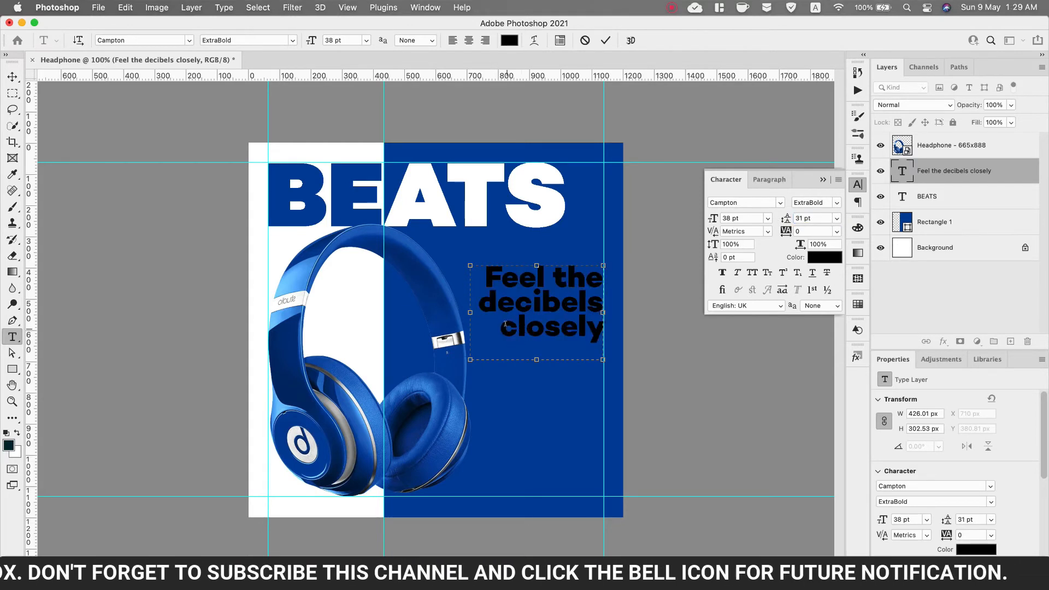
pyautogui.moveTo(505, 323); pyautogui.dragTo(661, 322)
pyautogui.click(837, 203)
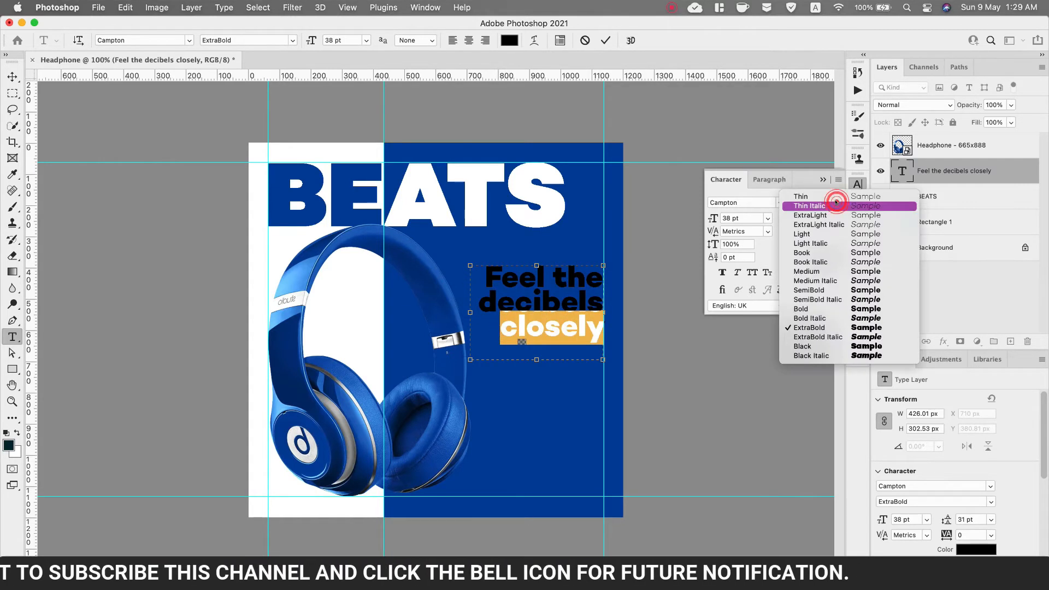
pyautogui.click(821, 213)
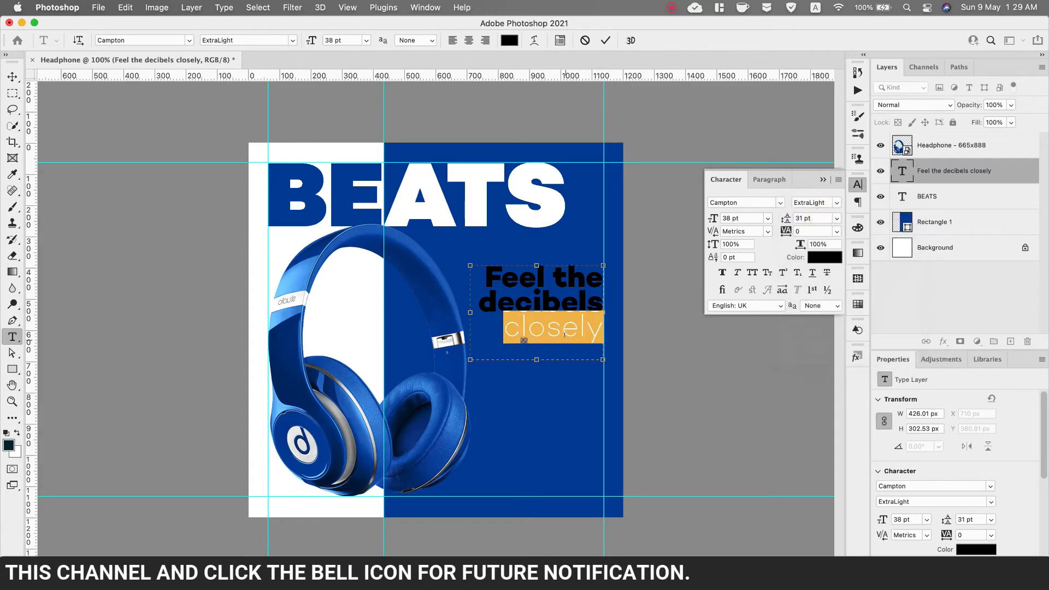
pyautogui.click(565, 339)
# Recolor the whole tagline white (ffffff) by sampling the white area of the canvas inside the headphone
pyautogui.moveTo(596, 333); pyautogui.dragTo(483, 268)
pyautogui.click(825, 260)
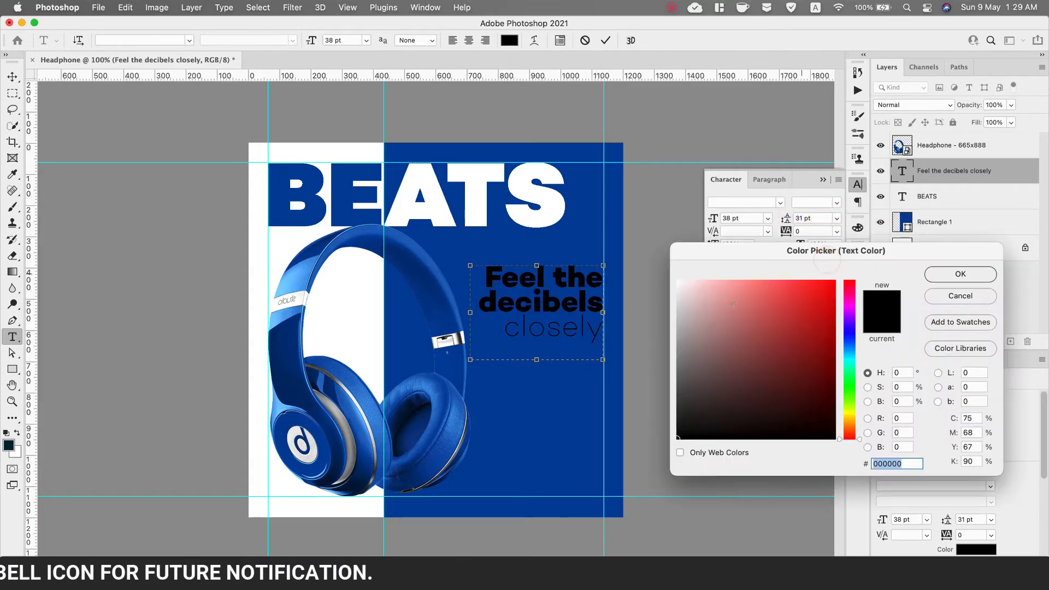
pyautogui.click(359, 327)
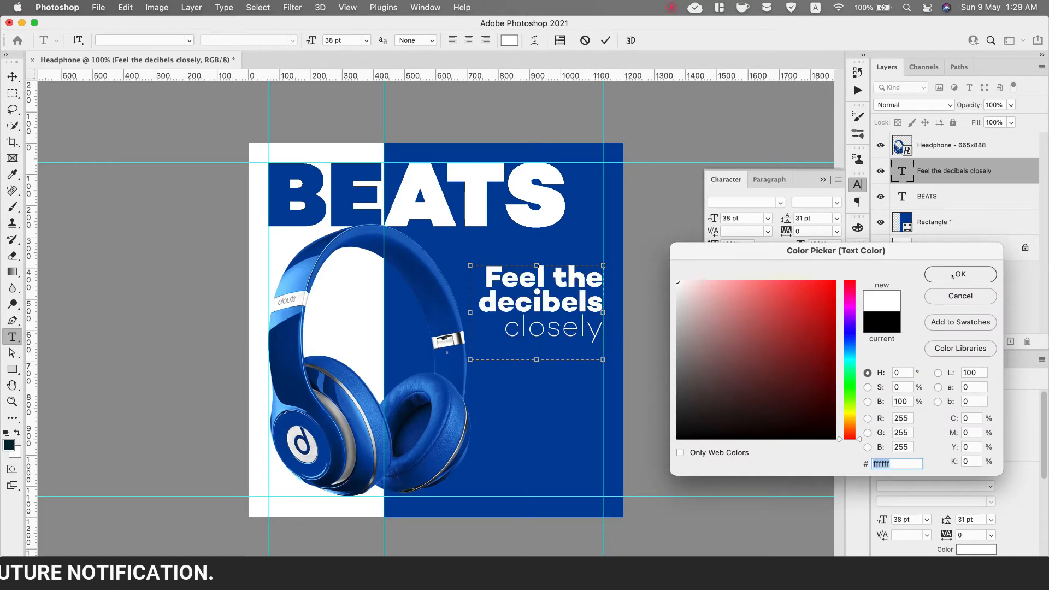
pyautogui.click(952, 274)
pyautogui.click(547, 331)
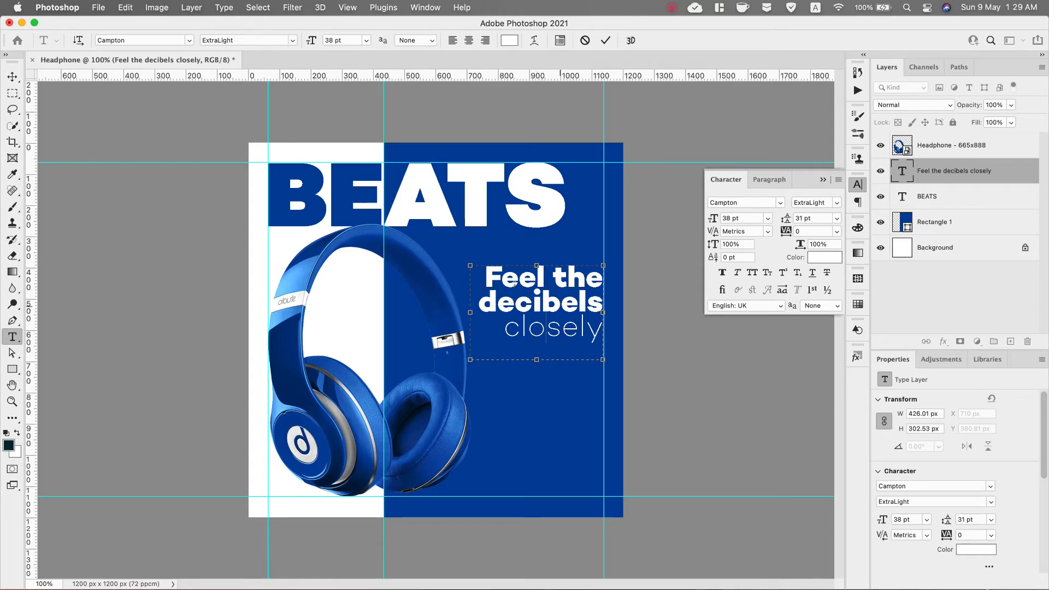
pyautogui.click(504, 279)
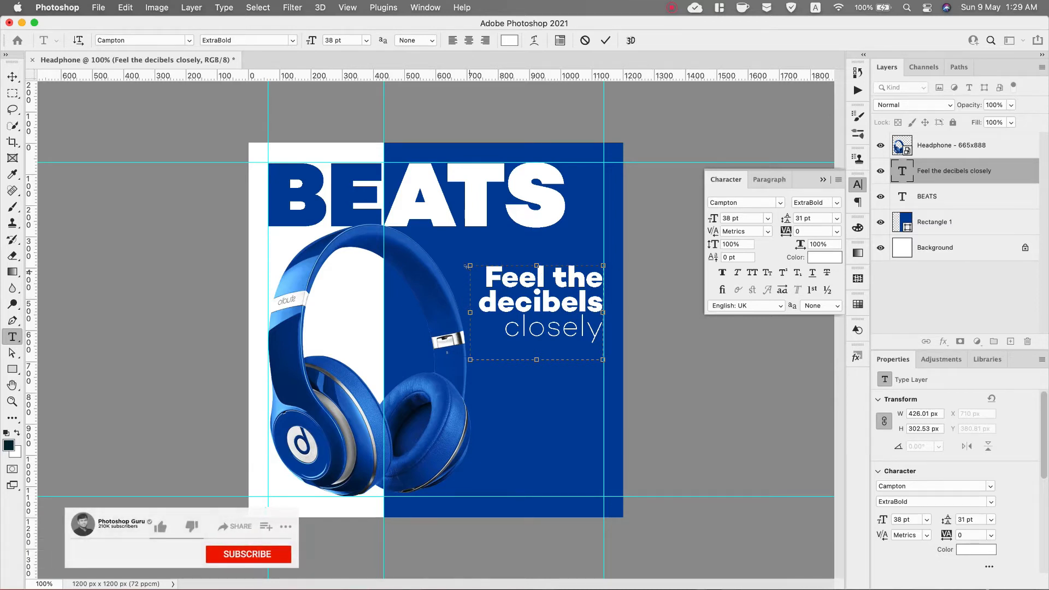
# Enlarge the tagline's text box to about 462 by 308 px and set its text to 42 pt with 36 pt leading
pyautogui.moveTo(470, 267); pyautogui.dragTo(459, 263)
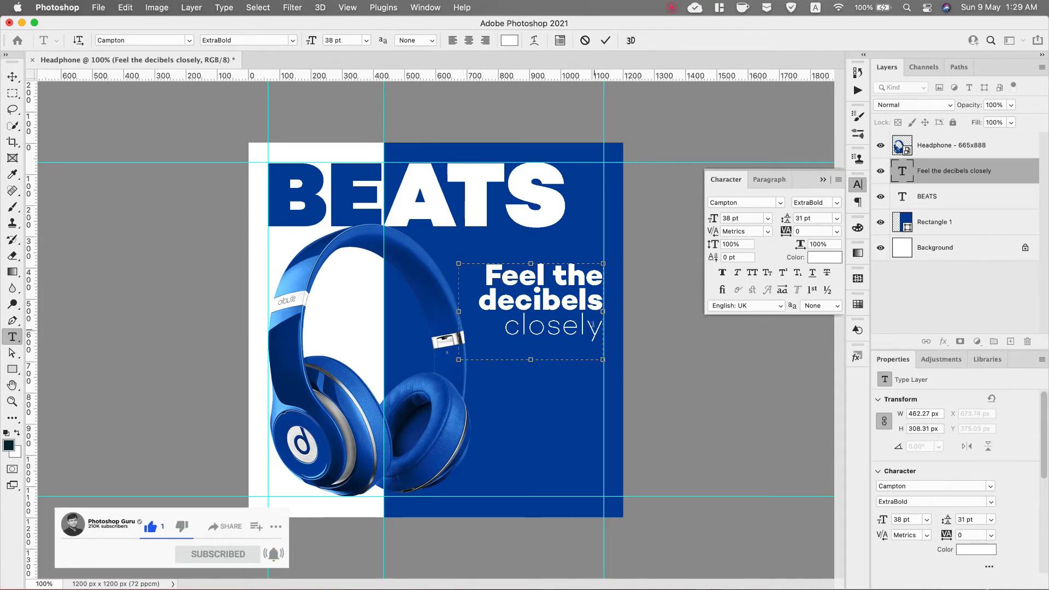
pyautogui.moveTo(593, 326); pyautogui.dragTo(486, 268)
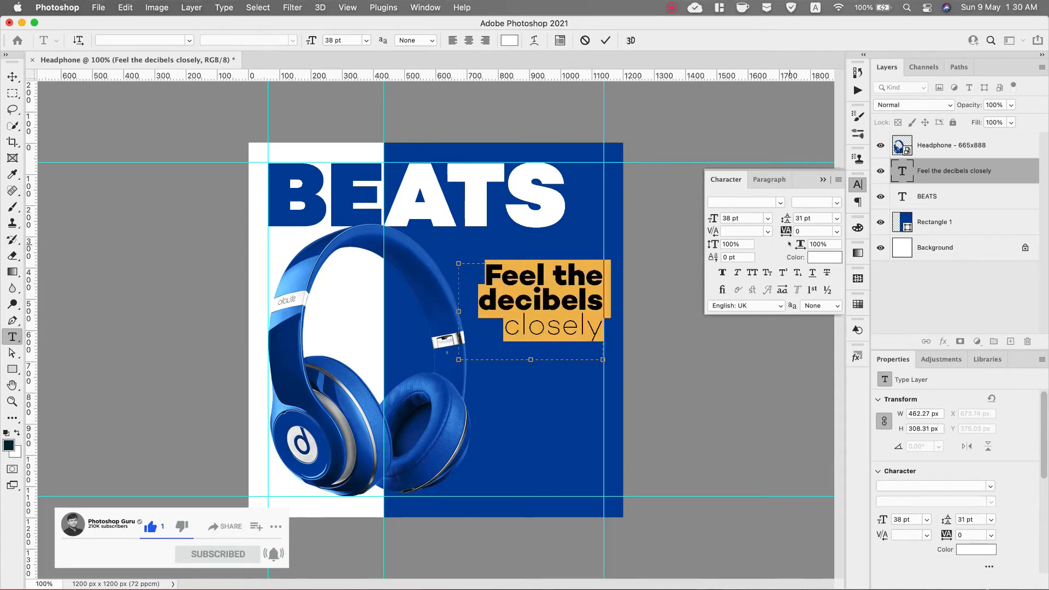
pyautogui.moveTo(712, 218); pyautogui.dragTo(714, 219)
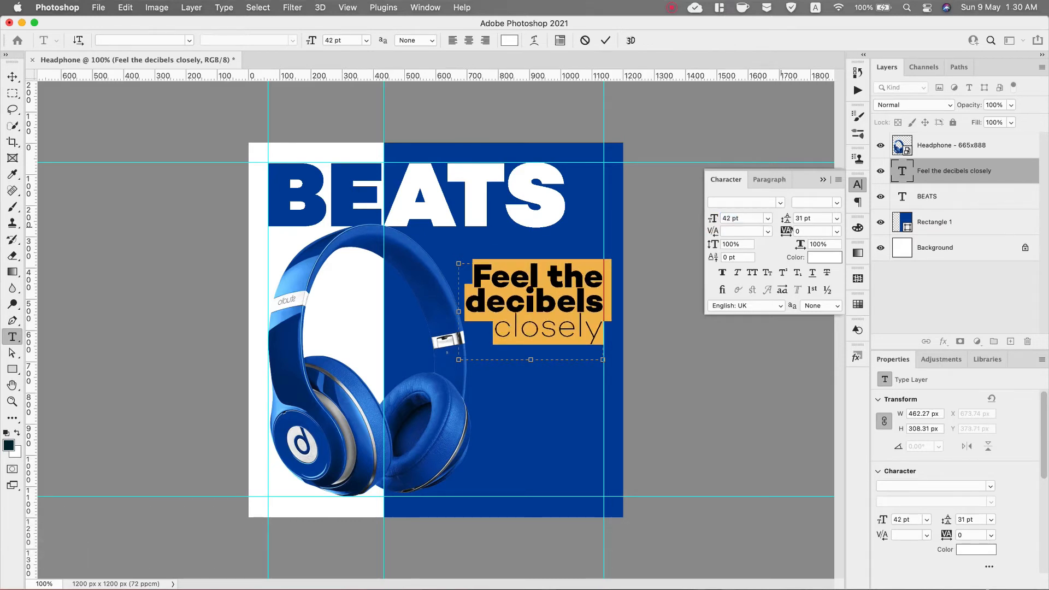
pyautogui.moveTo(786, 218); pyautogui.dragTo(789, 218)
pyautogui.click(604, 40)
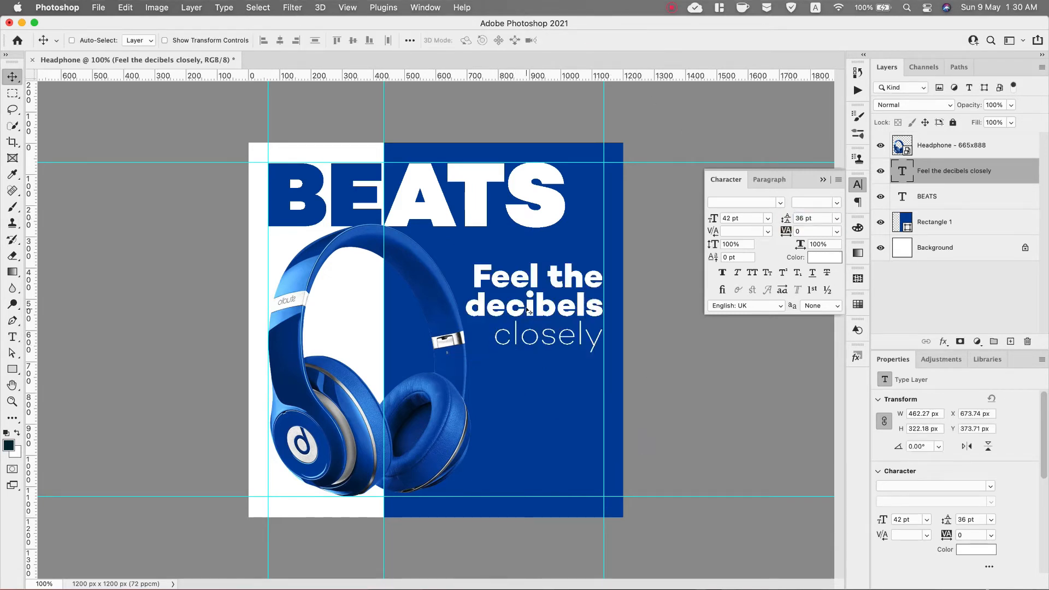
# Reduce the whole tagline to 26 pt and remove the line break after "Feel the"
pyautogui.moveTo(708, 218); pyautogui.dragTo(699, 217)
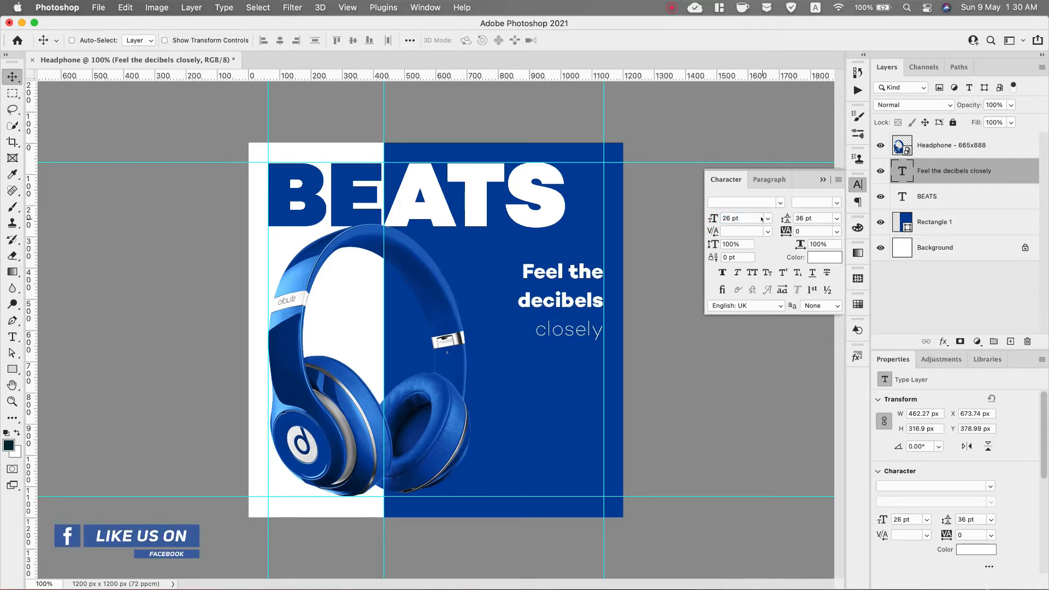
pyautogui.doubleClick(546, 273)
pyautogui.moveTo(521, 269); pyautogui.dragTo(611, 267)
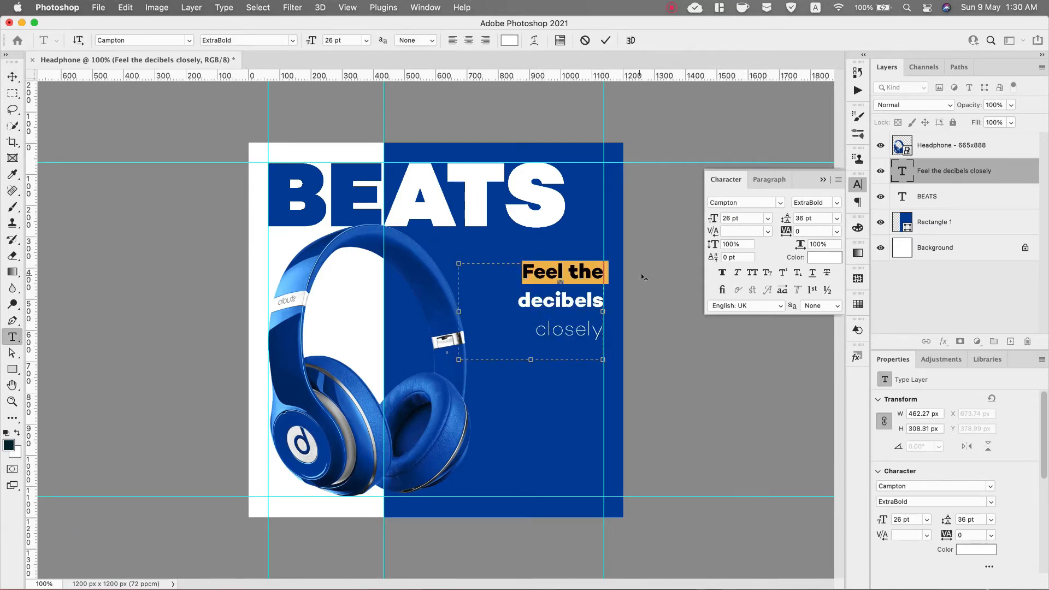
pyautogui.click(600, 276)
pyautogui.press('Delete')
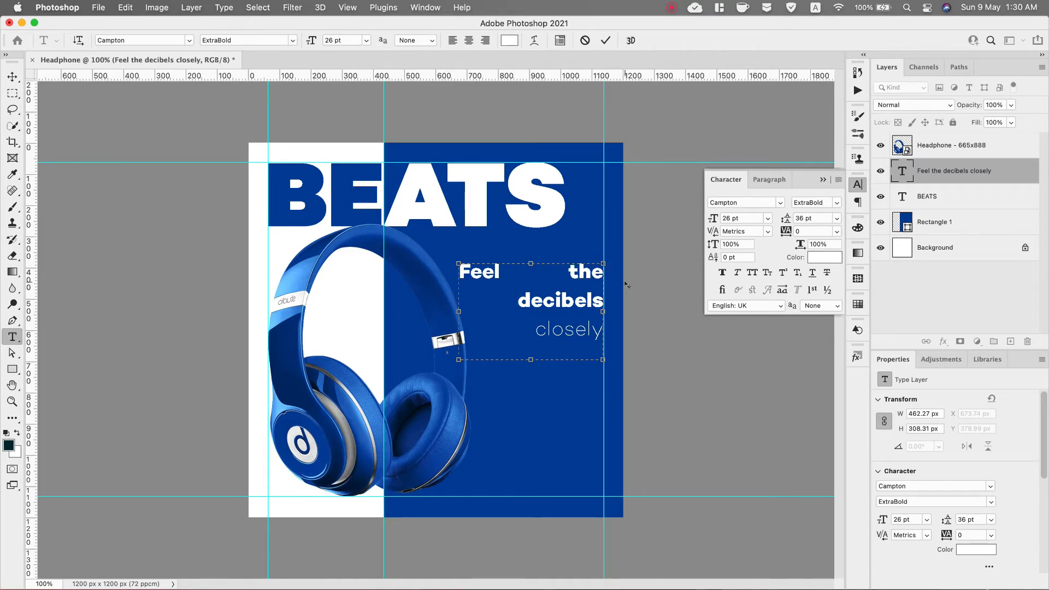
pyautogui.click(559, 301)
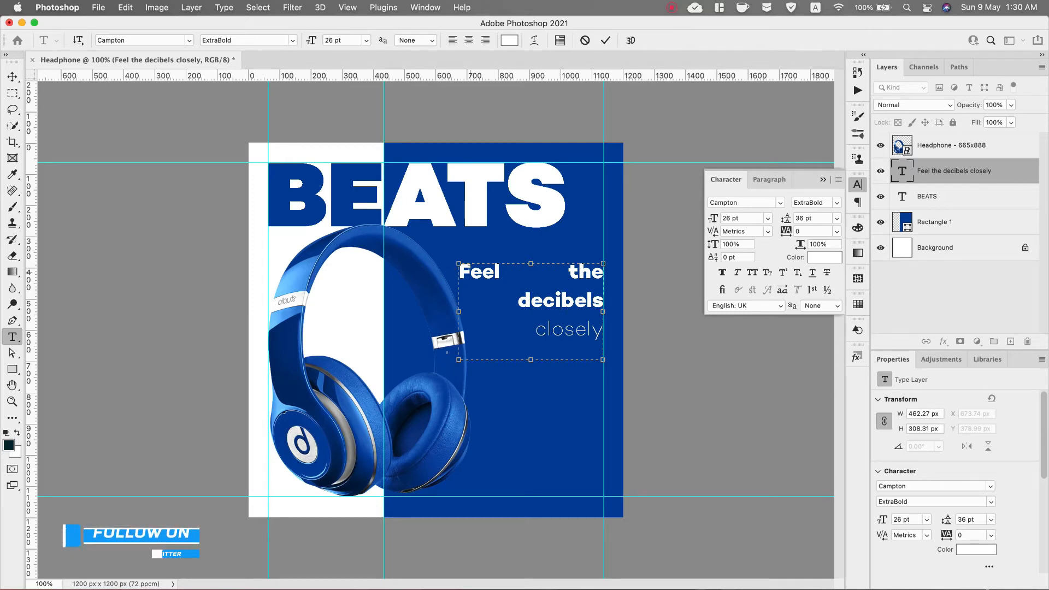
# Widen the tagline's text box slightly to about 464 px and set the line "Feel the" to 47 pt
pyautogui.tripleClick(497, 279)
pyautogui.moveTo(606, 272); pyautogui.dragTo(607, 274)
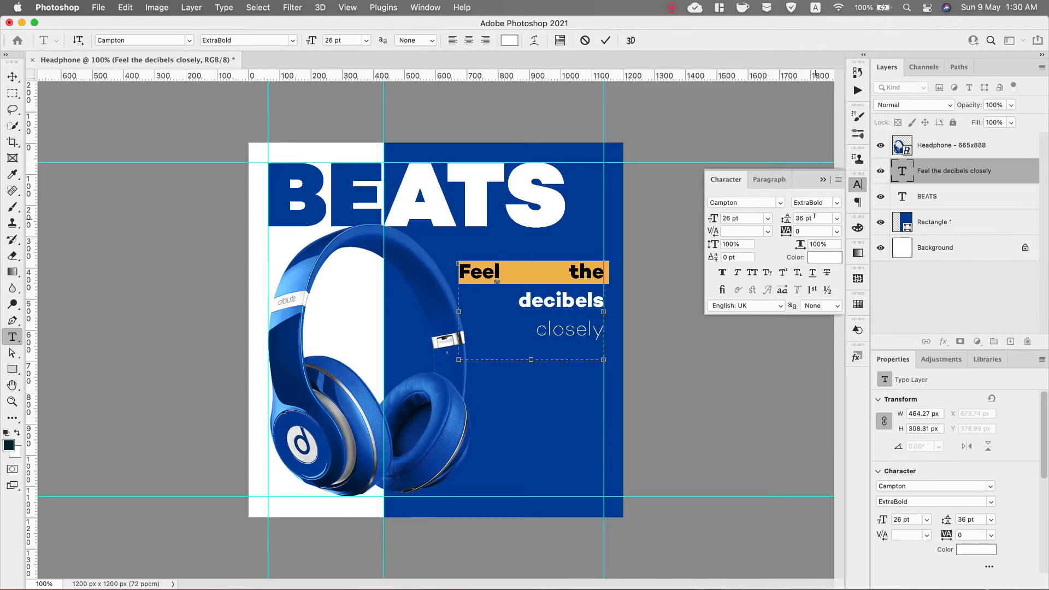
pyautogui.click(814, 203)
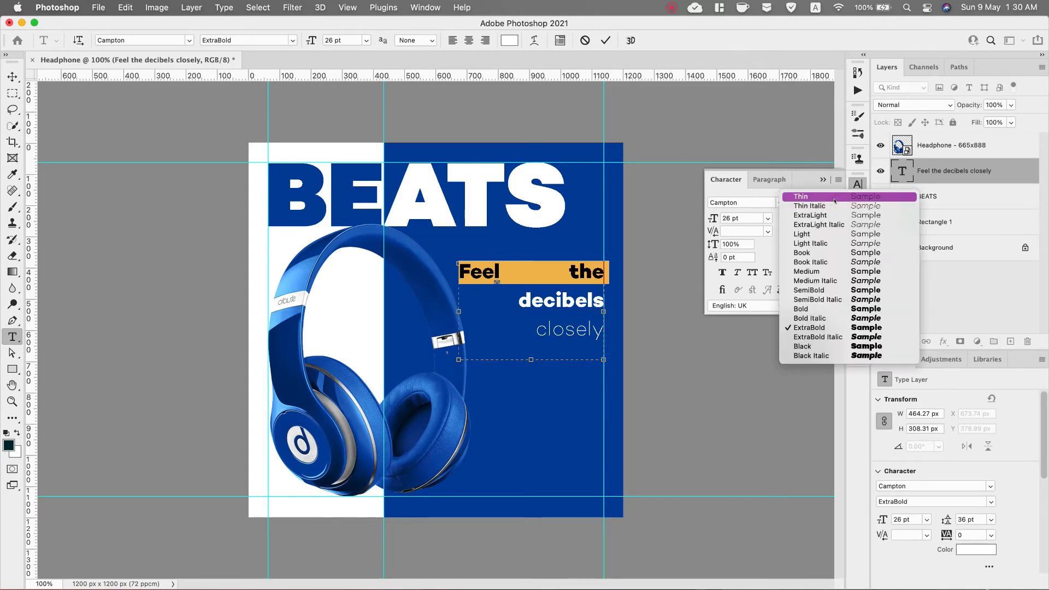
pyautogui.click(756, 188)
pyautogui.moveTo(712, 218); pyautogui.dragTo(723, 218)
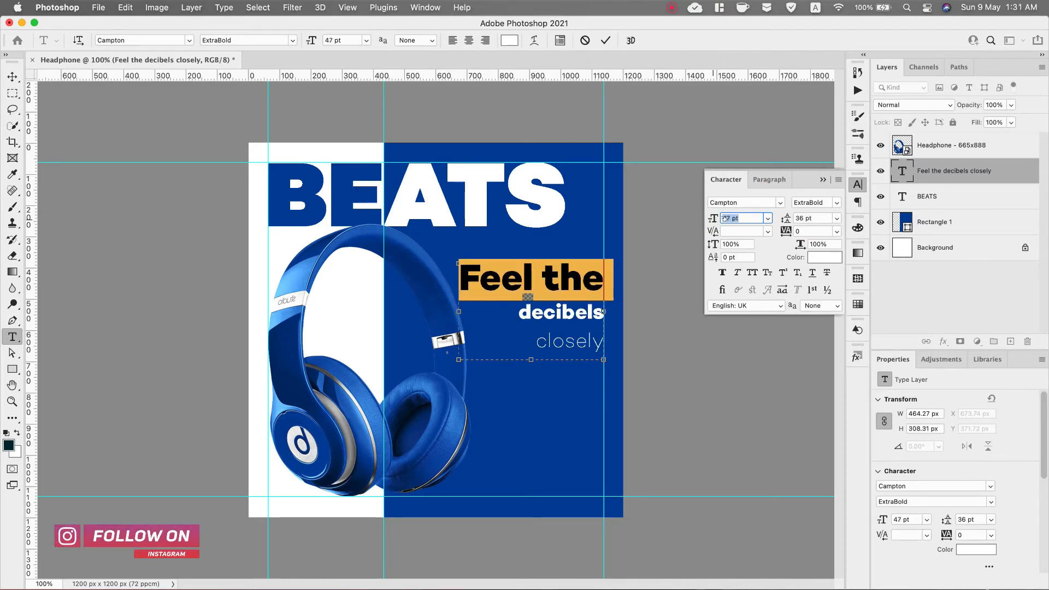
pyautogui.click(511, 280)
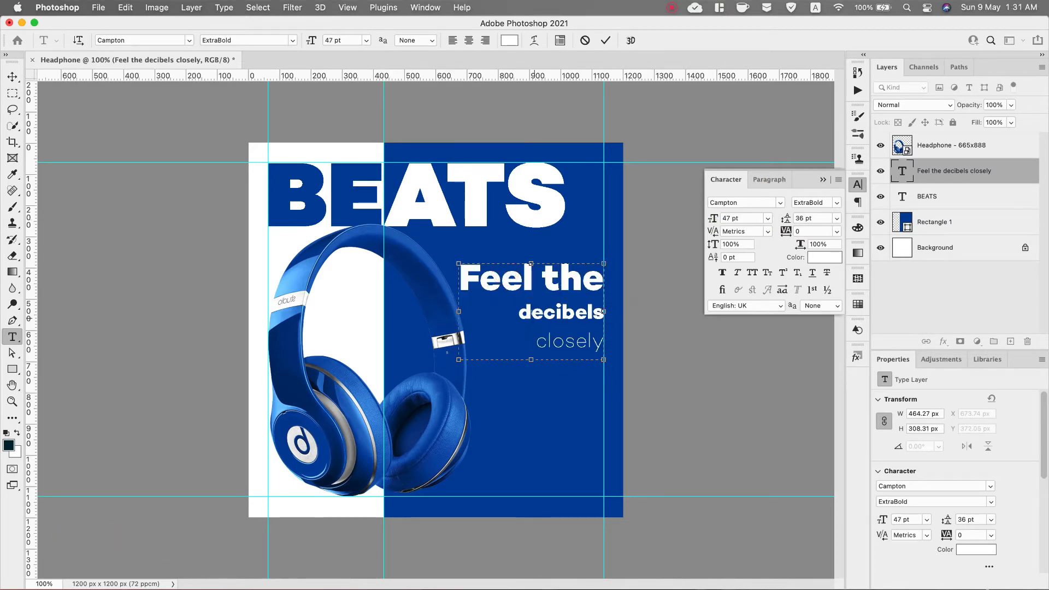
# Format the word "decibels" in Campton Book at 45 pt so it nearly fills the text box width
pyautogui.moveTo(522, 312); pyautogui.dragTo(615, 308)
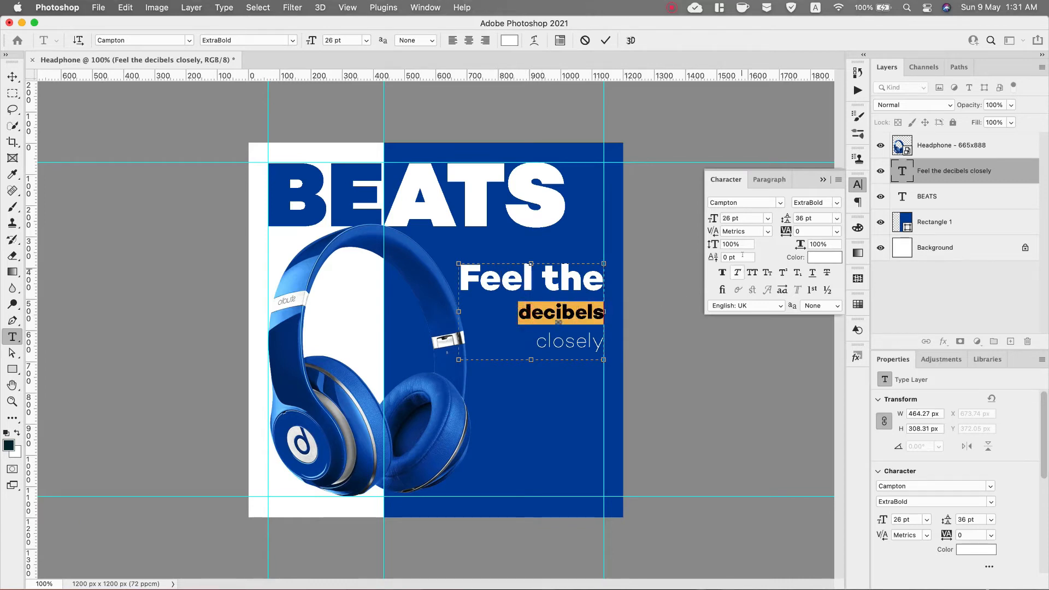
pyautogui.moveTo(712, 218); pyautogui.dragTo(723, 219)
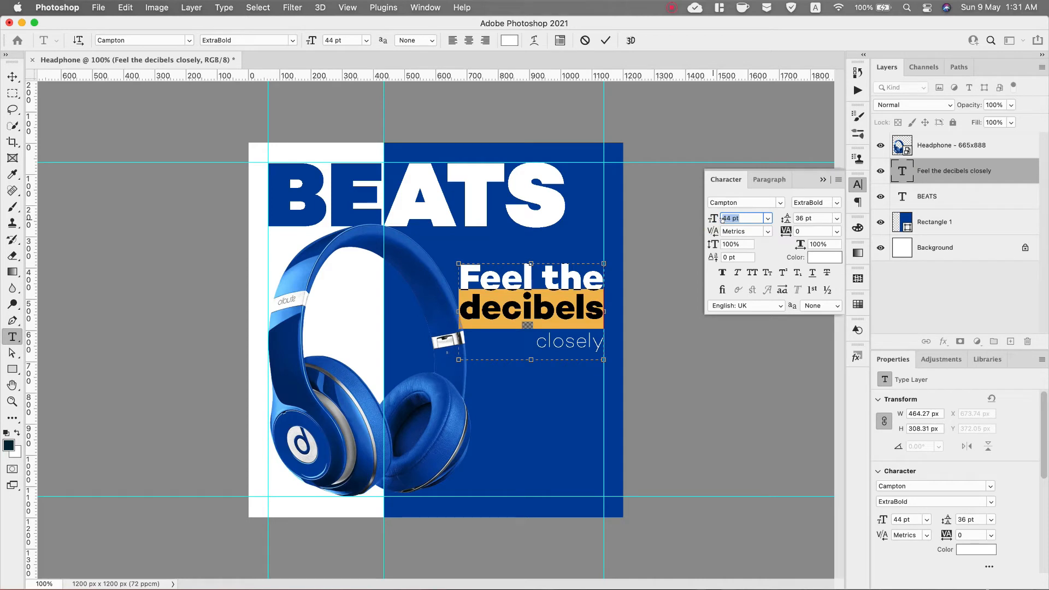
pyautogui.click(815, 203)
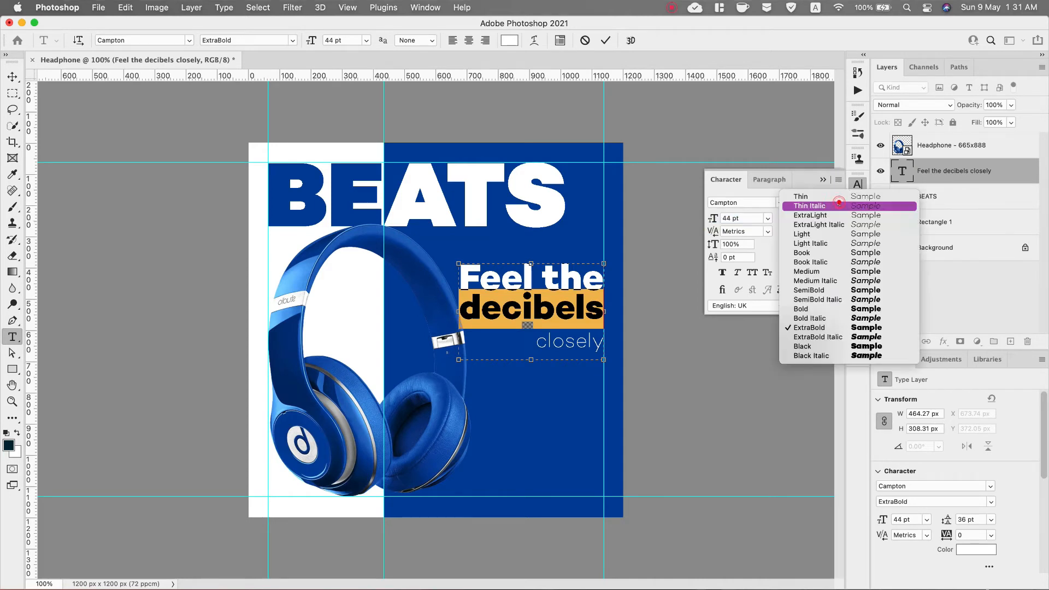
pyautogui.click(813, 271)
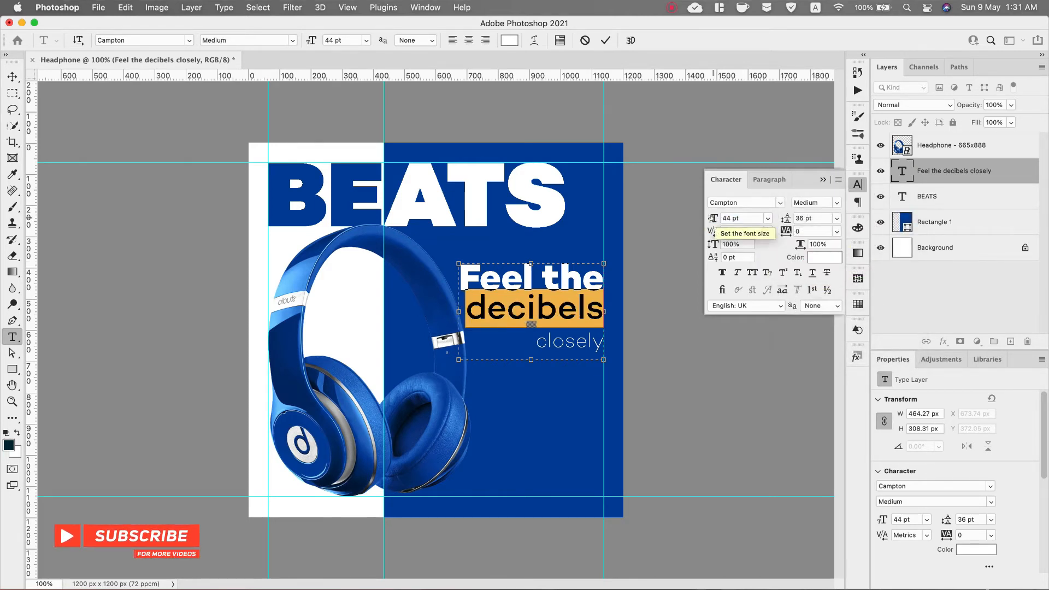
pyautogui.moveTo(713, 220); pyautogui.dragTo(713, 218)
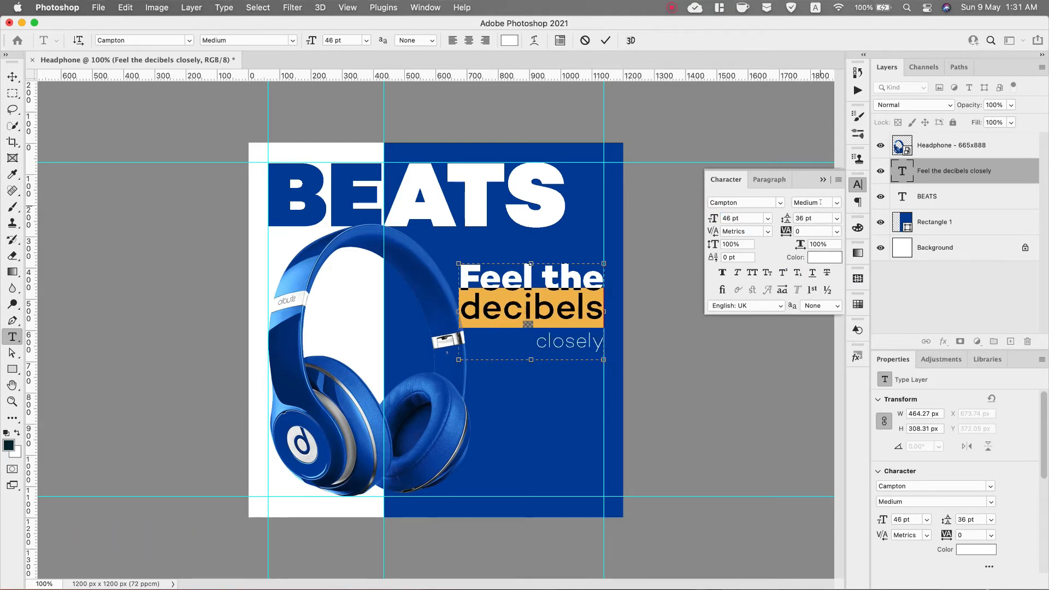
pyautogui.click(837, 202)
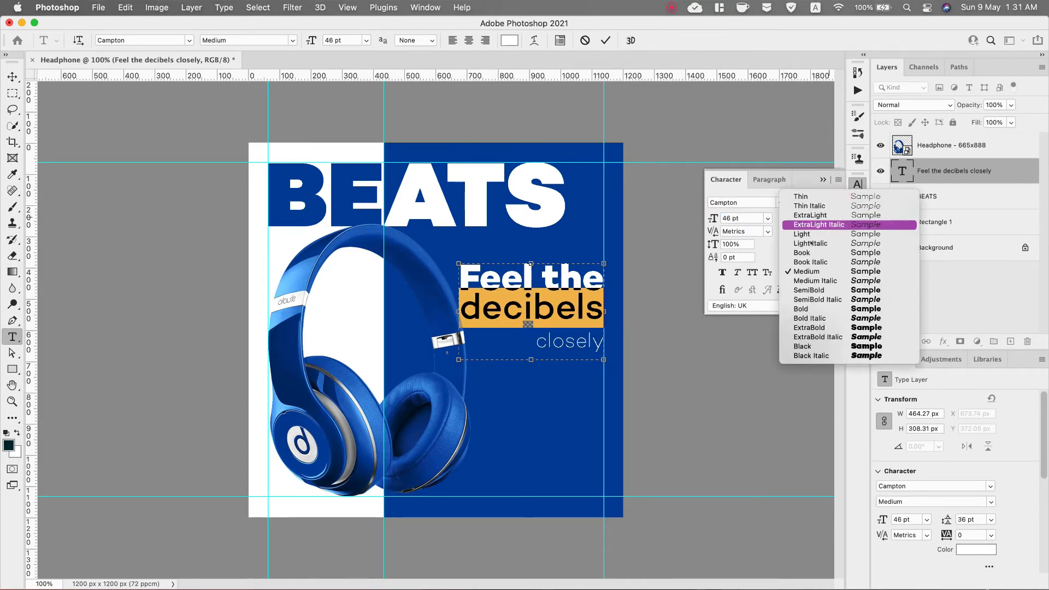
pyautogui.click(803, 255)
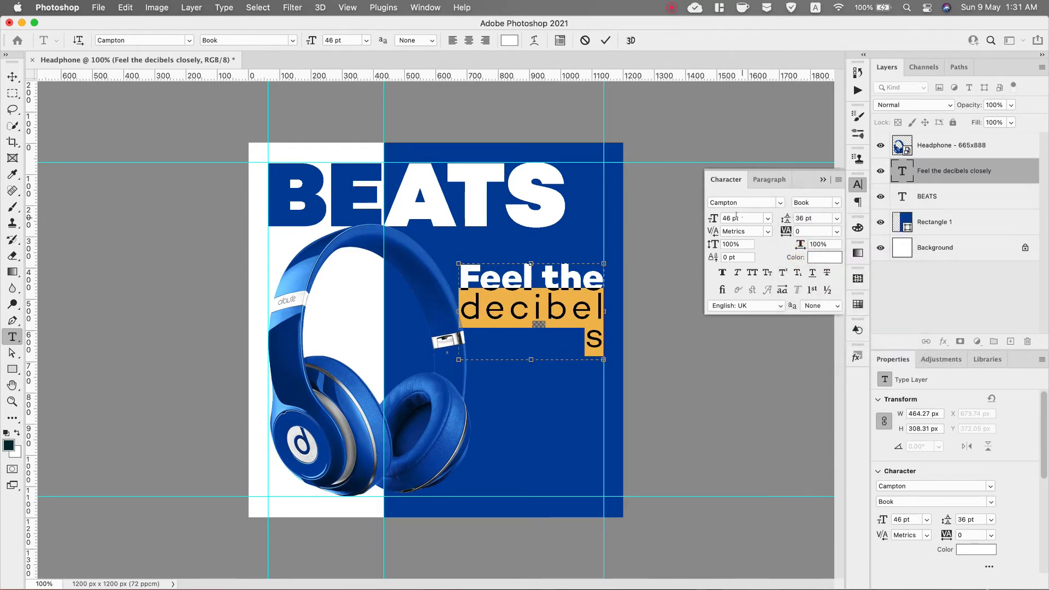
pyautogui.click(736, 216)
pyautogui.write('45')
pyautogui.press('Return')
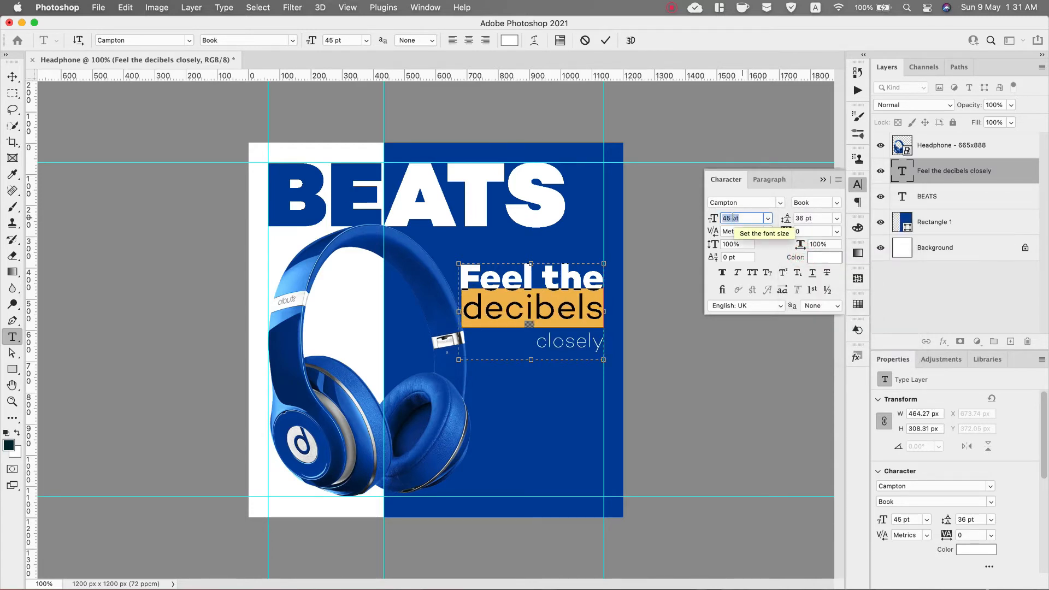
# Set the leading of the word "closely" to 26 pt, bringing it closer to the line above
pyautogui.click(580, 326)
pyautogui.moveTo(535, 340); pyautogui.dragTo(604, 342)
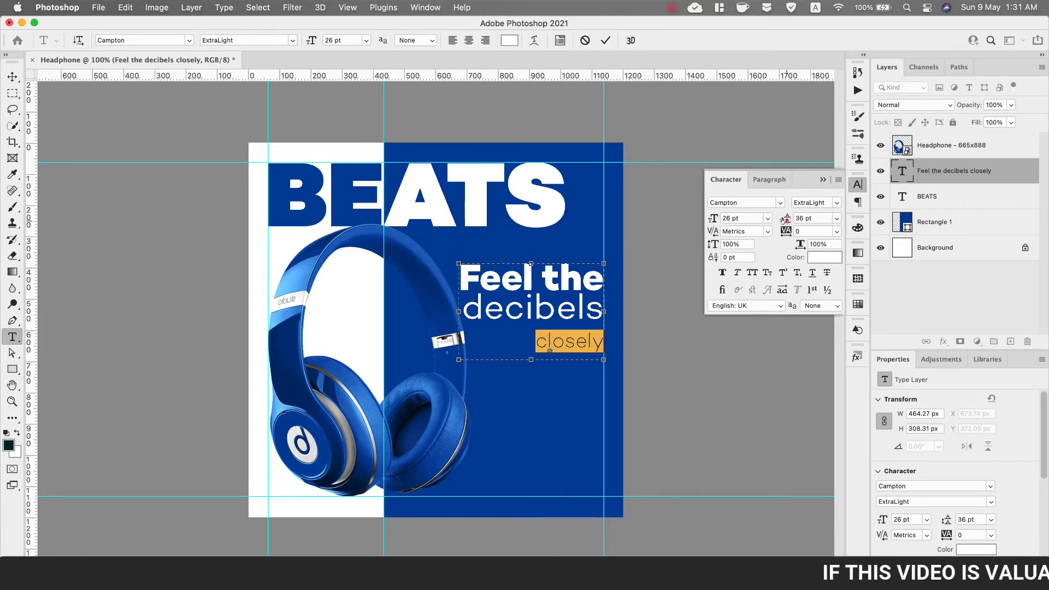
pyautogui.moveTo(785, 220); pyautogui.dragTo(781, 220)
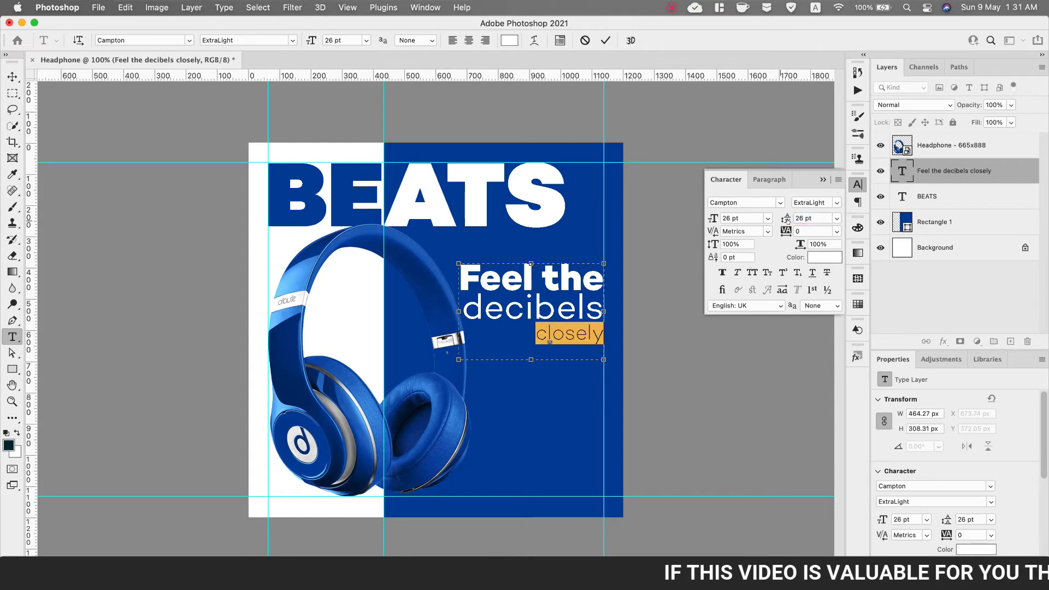
# Try to tighten the spacing between "Feel the" and "decibels" by lowering the leading of part of both lines to 22 pt
pyautogui.click(536, 308)
pyautogui.click(785, 218)
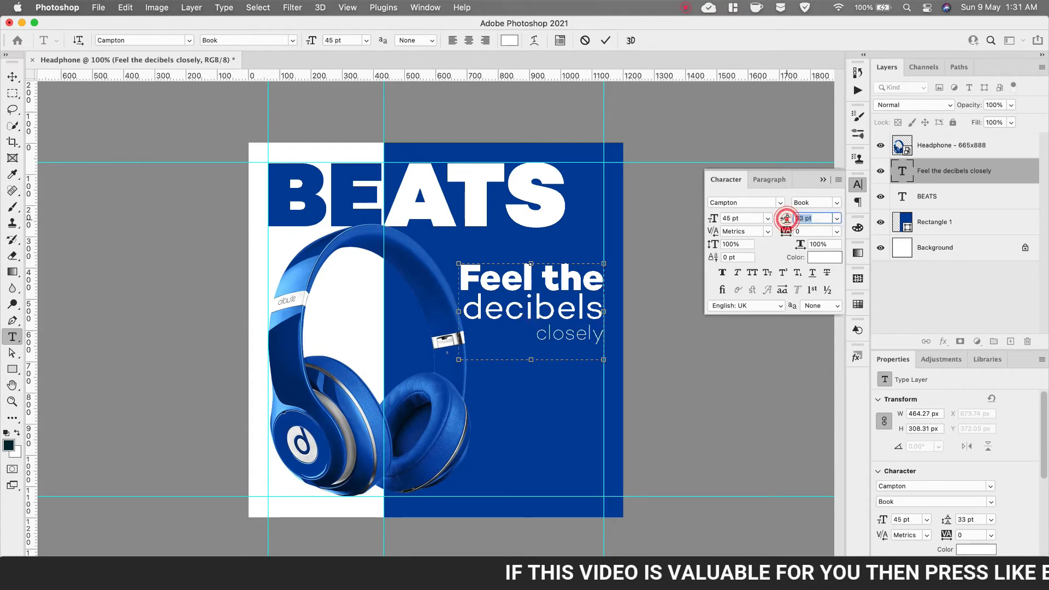
pyautogui.click(537, 282)
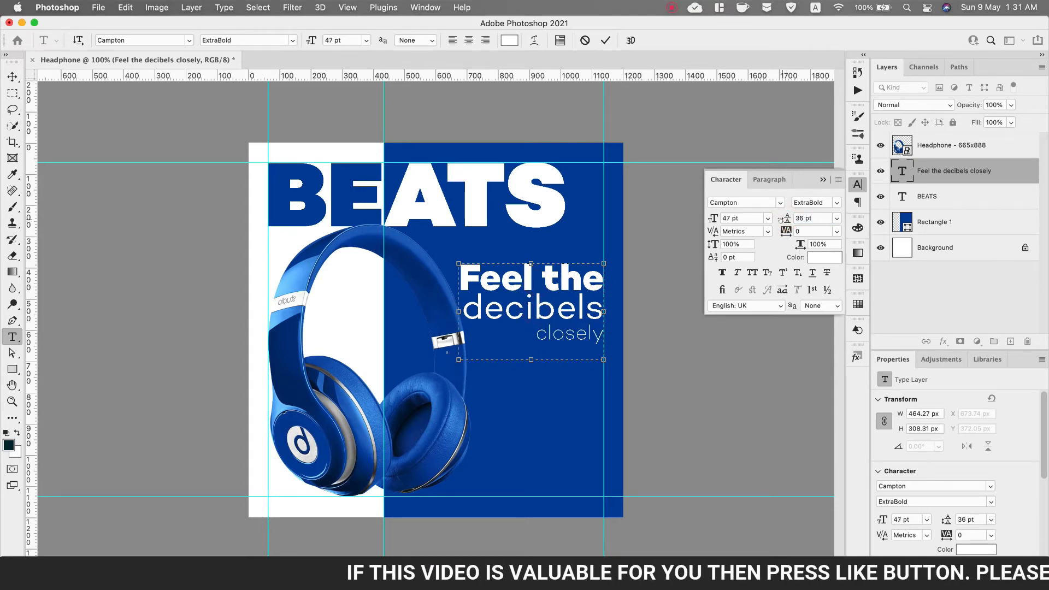
pyautogui.moveTo(780, 219); pyautogui.dragTo(778, 219)
pyautogui.moveTo(522, 278); pyautogui.dragTo(556, 309)
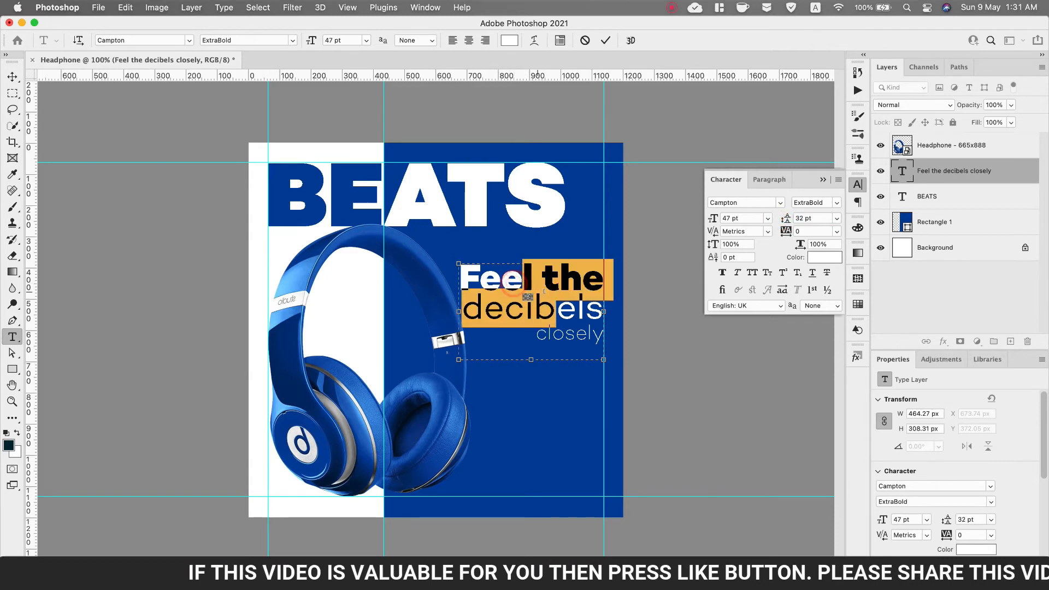
pyautogui.moveTo(786, 218); pyautogui.dragTo(780, 219)
# Set the leading of the entire "Feel the decibels closely" tagline to 36 pt and commit the text edit
pyautogui.click(507, 315)
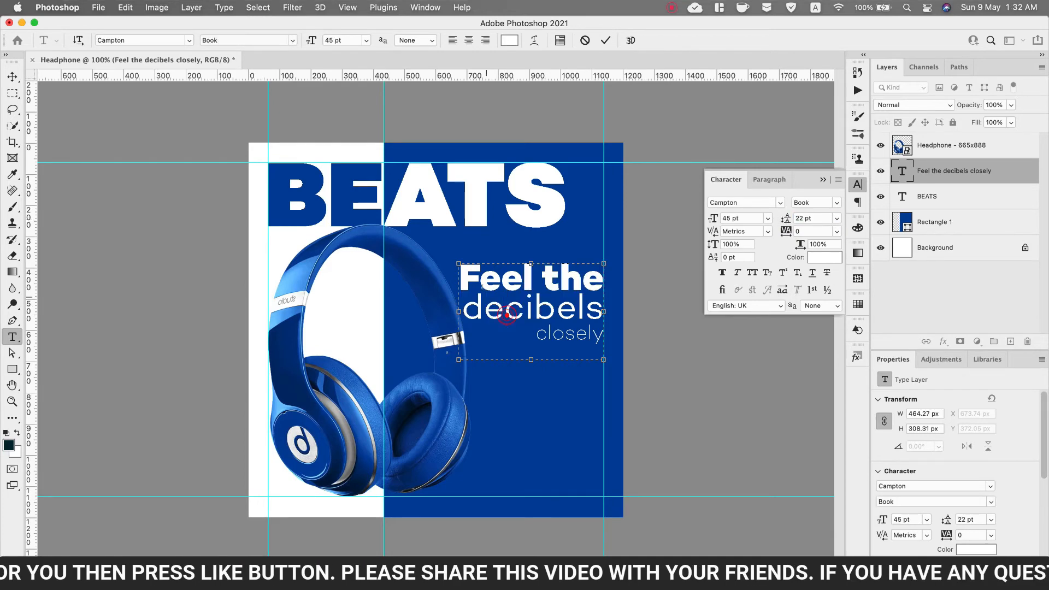
pyautogui.hotkey('ctrl', 'a')
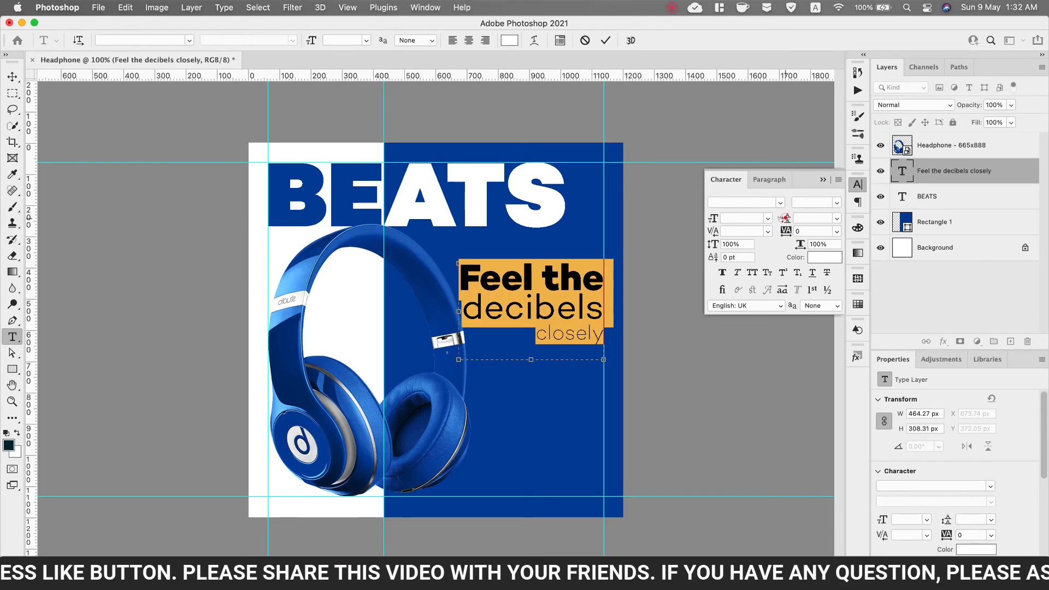
pyautogui.click(836, 218)
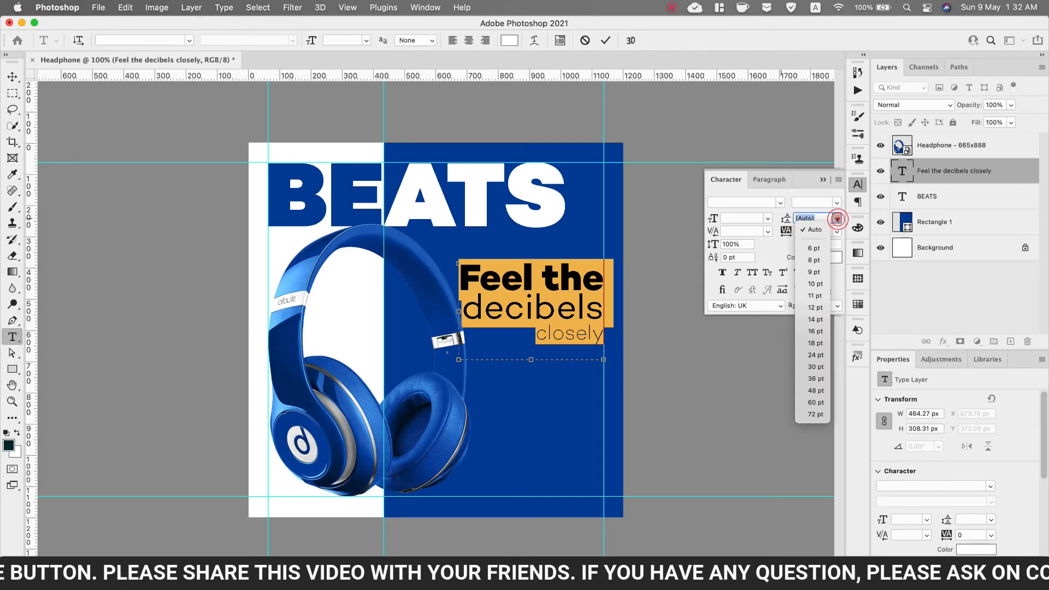
pyautogui.click(816, 305)
pyautogui.moveTo(785, 218); pyautogui.dragTo(798, 218)
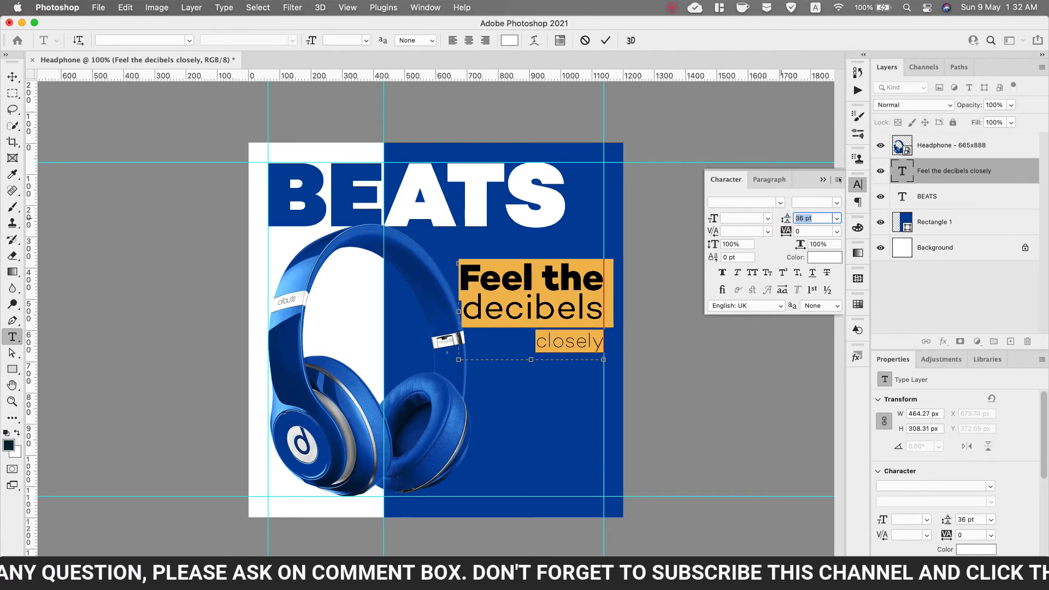
pyautogui.click(822, 180)
pyautogui.click(541, 315)
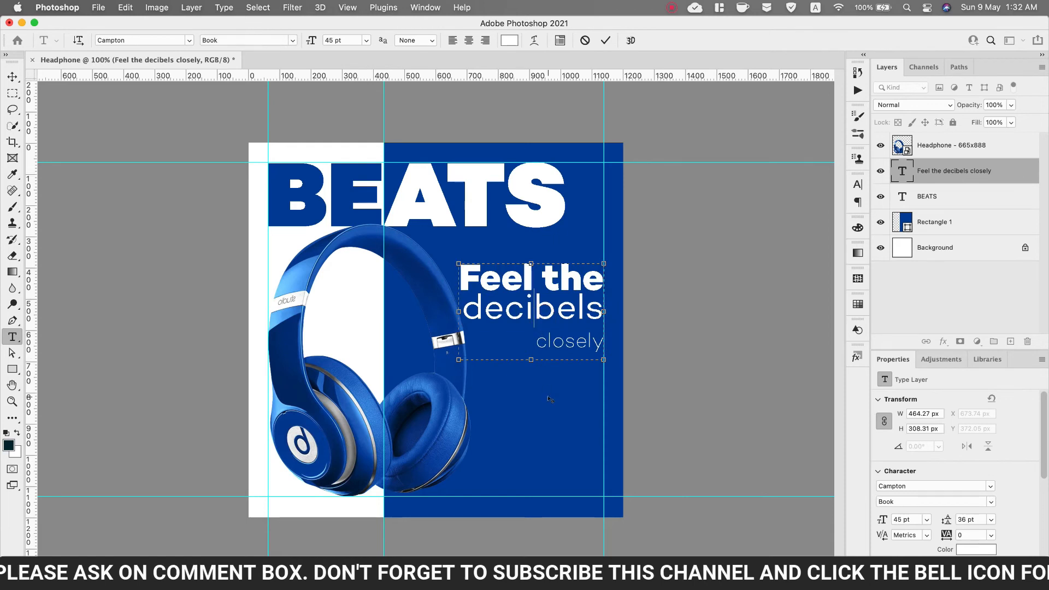
pyautogui.click(605, 41)
pyautogui.press('v')
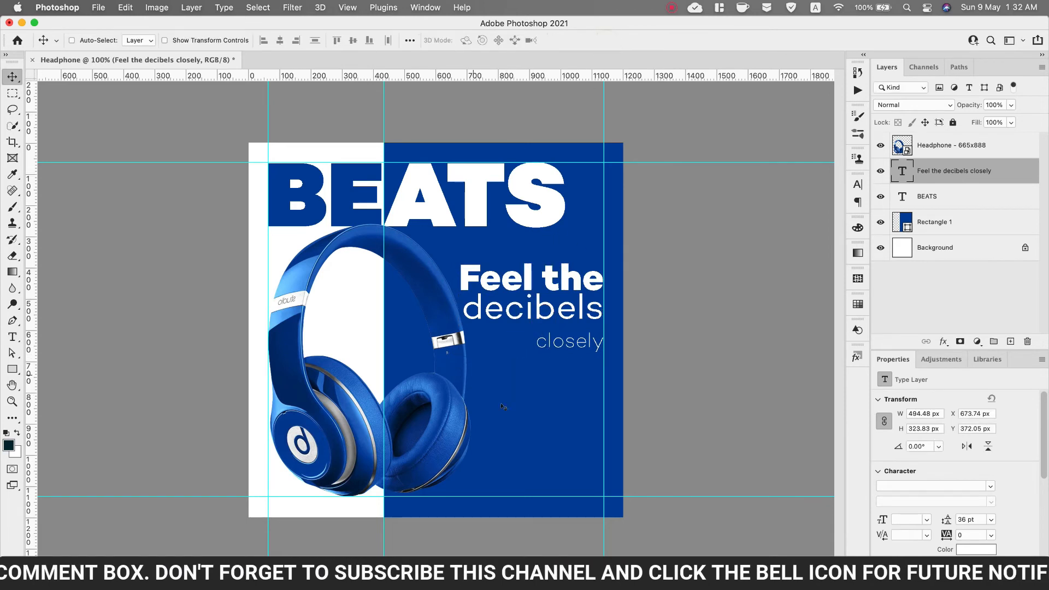
# Copy "Buy Now" from the TextEdit notes and return to the Photoshop document
pyautogui.press('super+Tab')
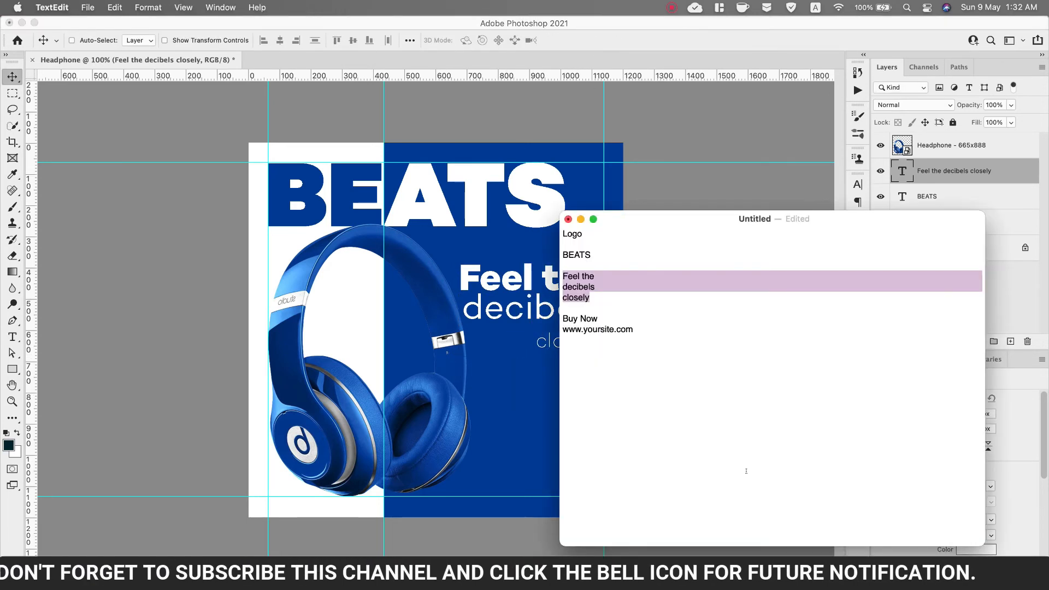
pyautogui.moveTo(606, 321); pyautogui.dragTo(560, 315)
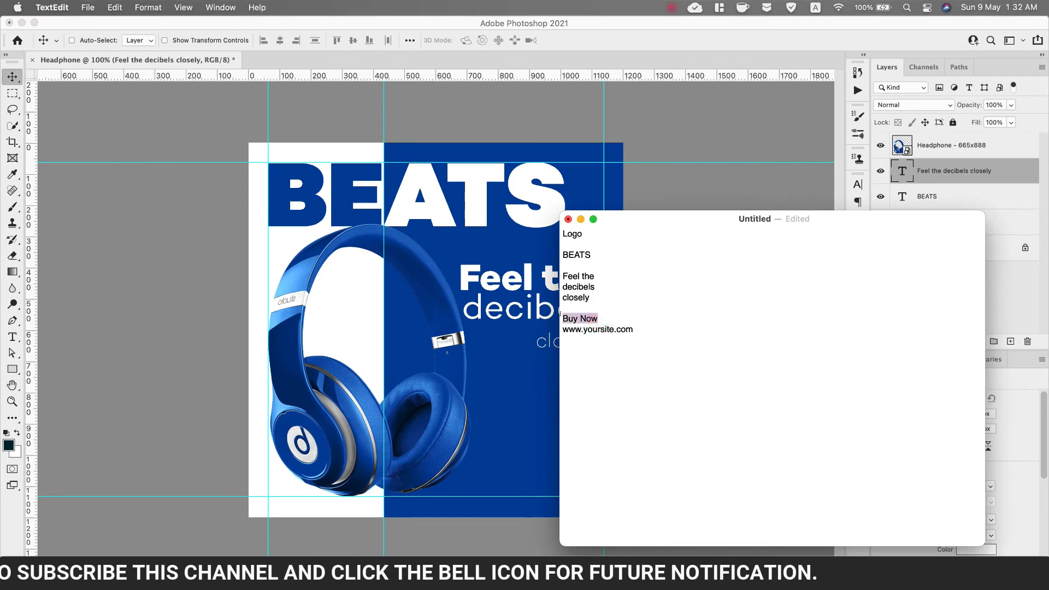
pyautogui.click(497, 397)
# Draw a white rectangle about 363 by 98 px below the tagline, ending at its right guide, and stack it above the headphone layer
pyautogui.click(12, 369)
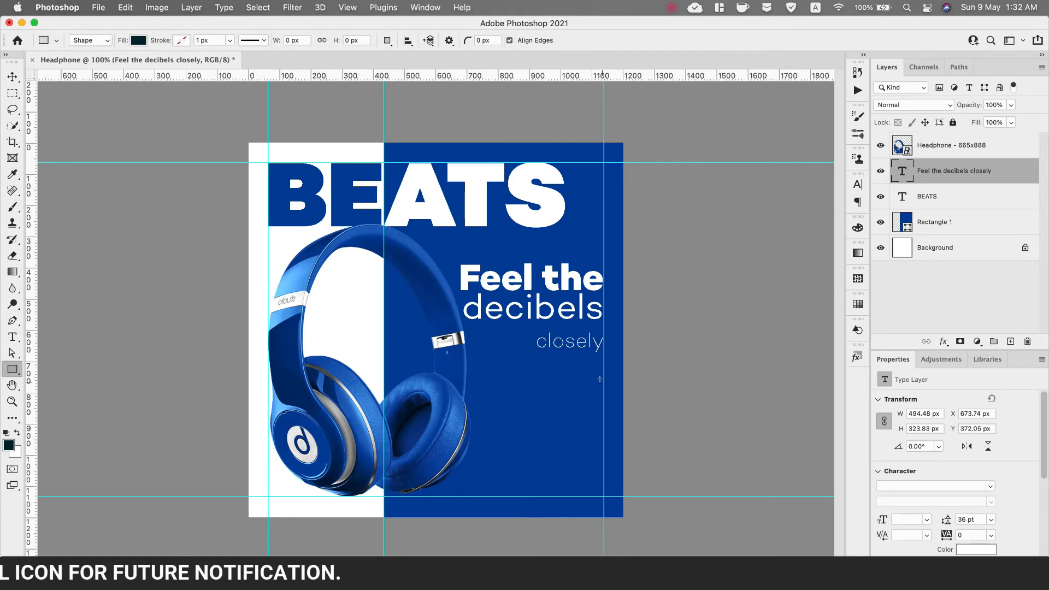
pyautogui.moveTo(596, 380); pyautogui.dragTo(488, 409)
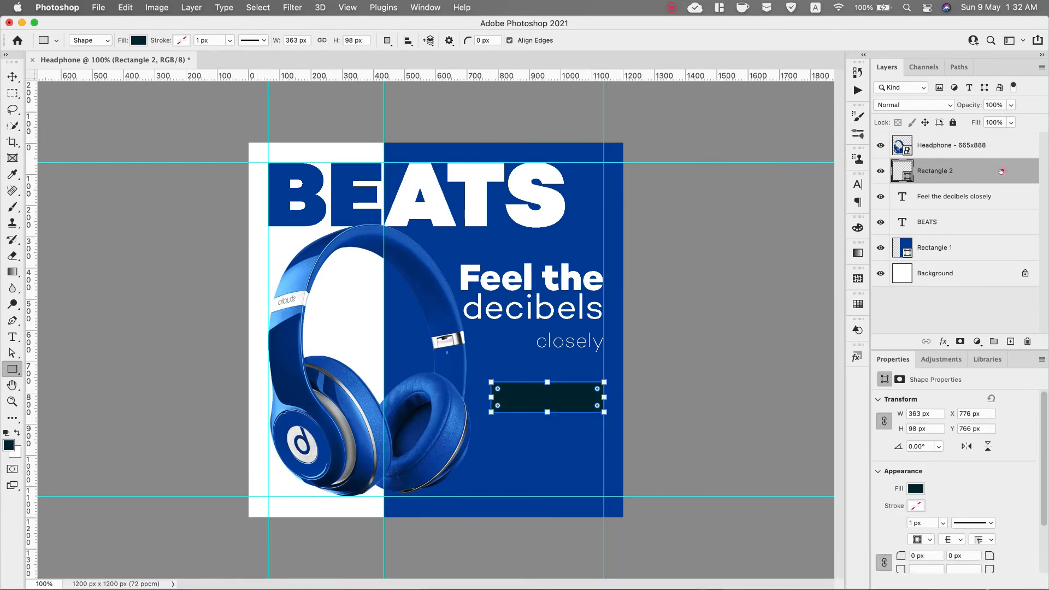
pyautogui.moveTo(1001, 171); pyautogui.dragTo(993, 133)
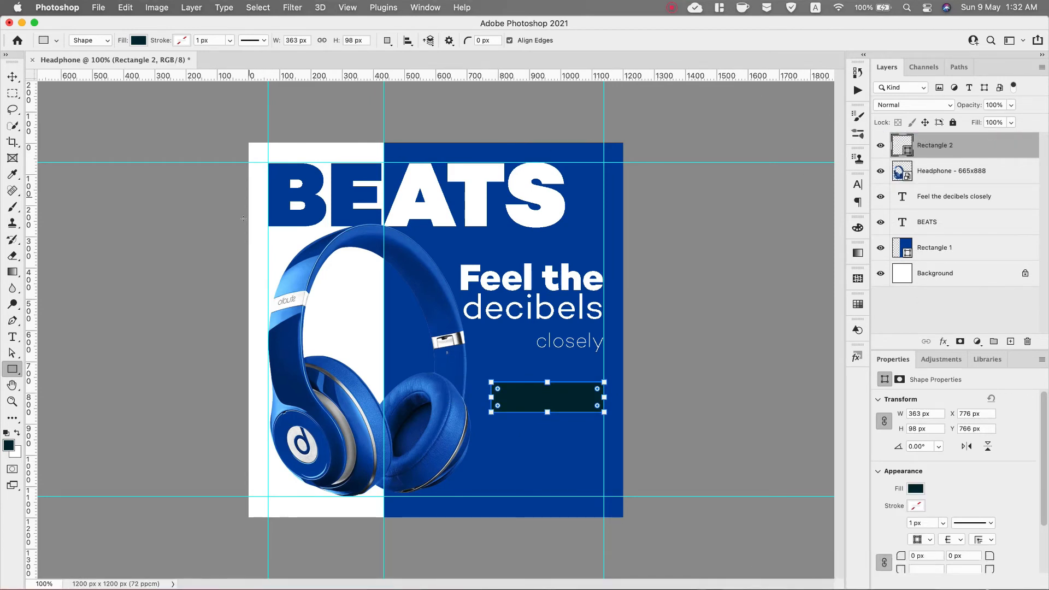
pyautogui.click(138, 40)
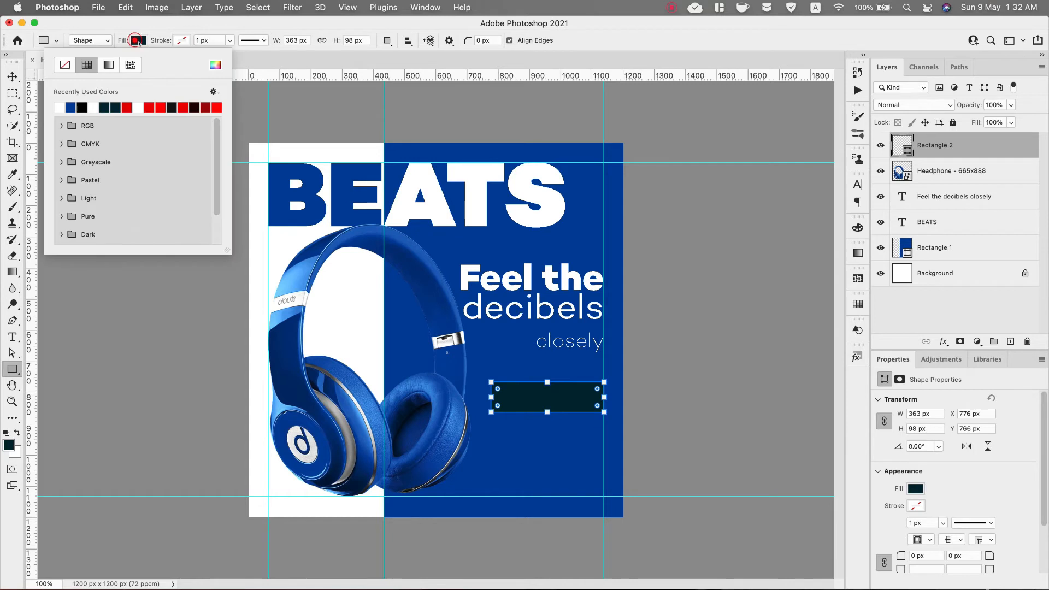
pyautogui.click(59, 107)
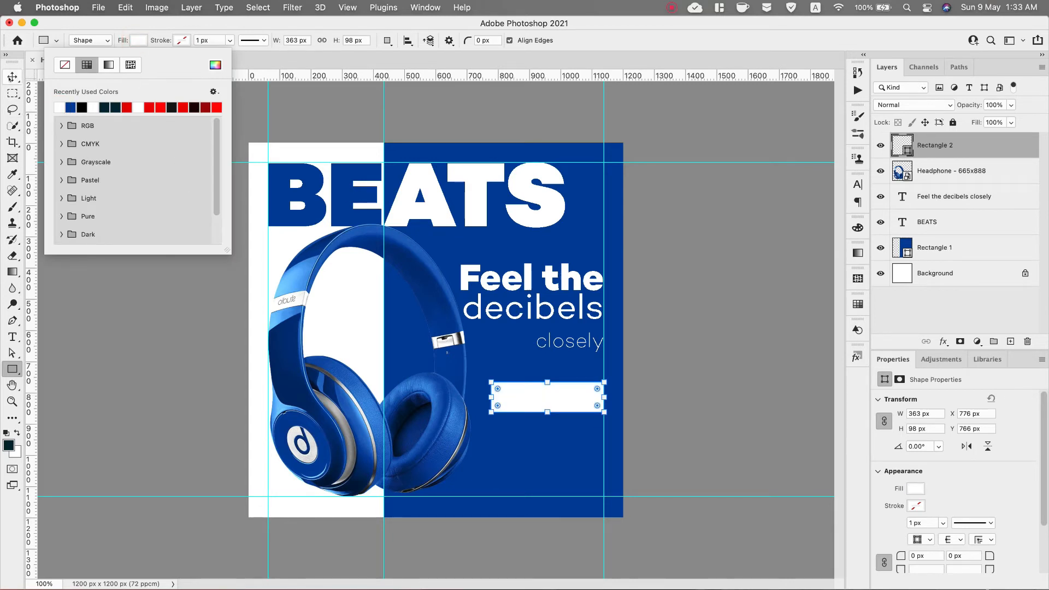
# Add a new "Buy Now" text below the white rectangle
pyautogui.click(12, 337)
pyautogui.click(484, 456)
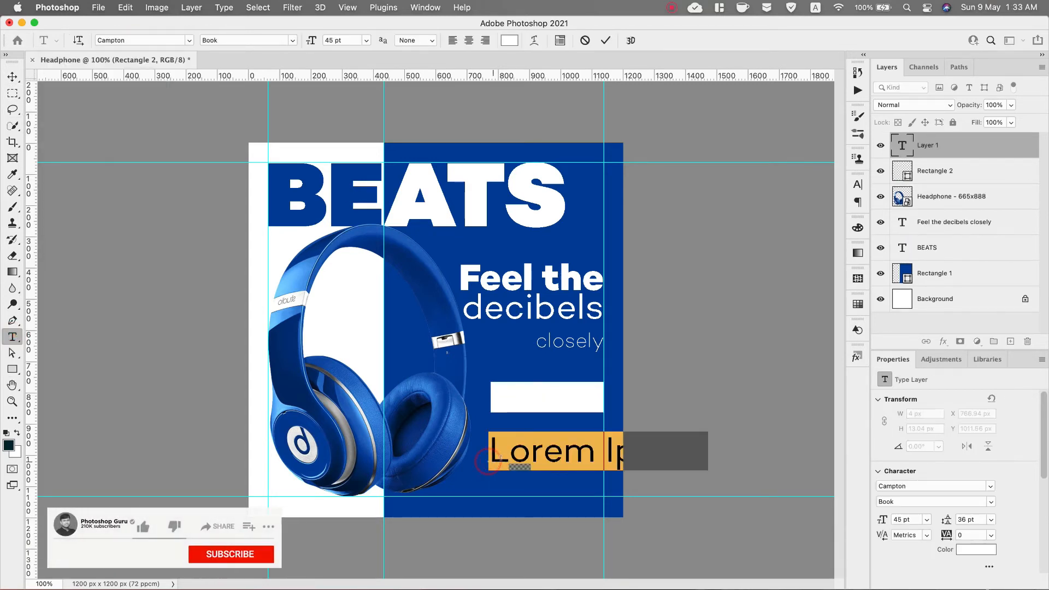
pyautogui.write('Buy Now')
# Format the "Buy Now" text in Campton Bold at 30 pt and move it onto the white rectangle
pyautogui.press('super+a')
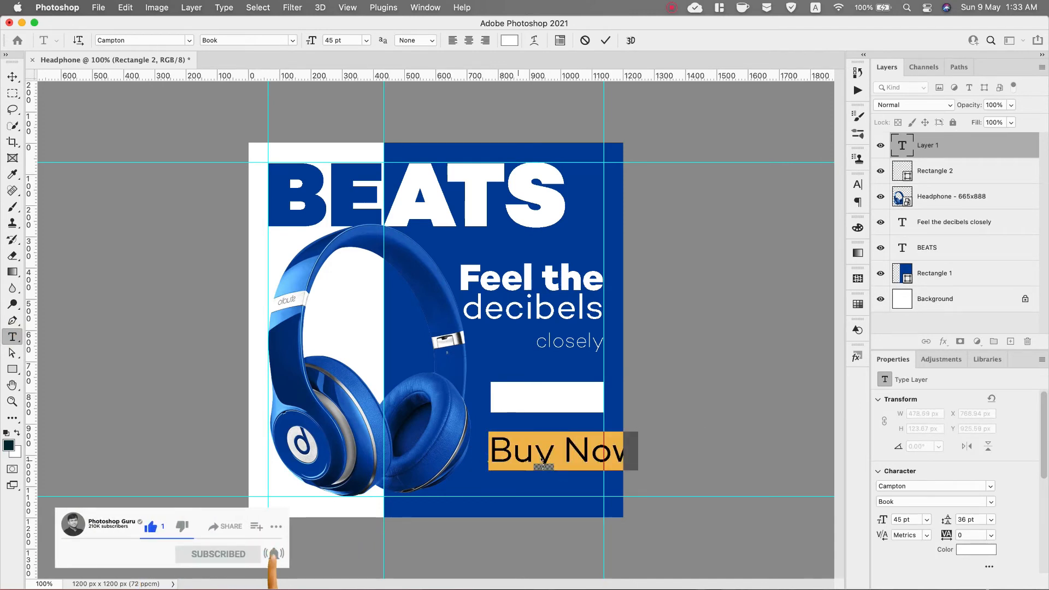
pyautogui.press('super+t')
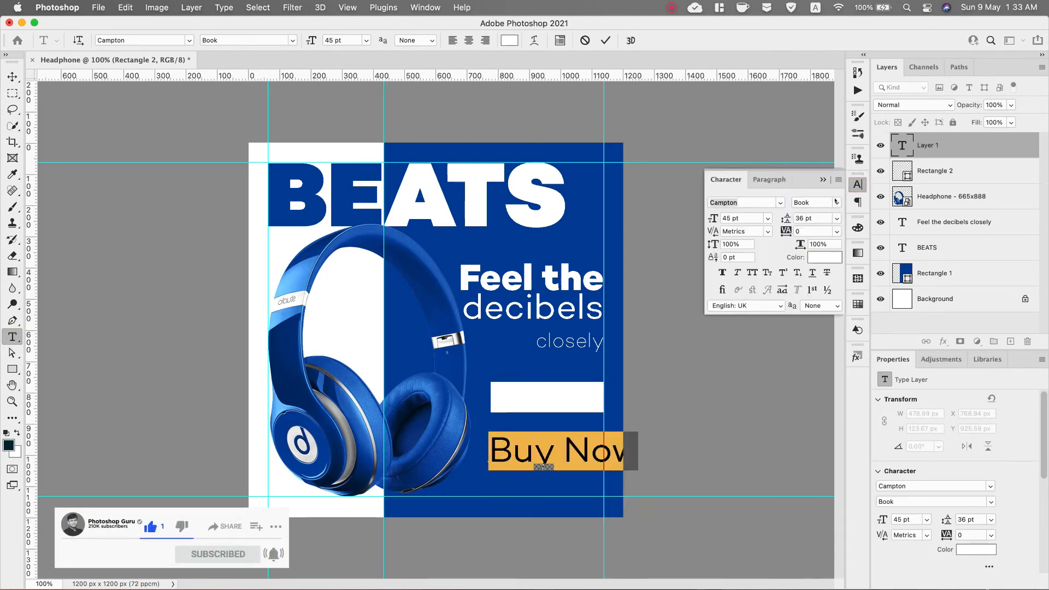
pyautogui.click(836, 202)
pyautogui.click(853, 308)
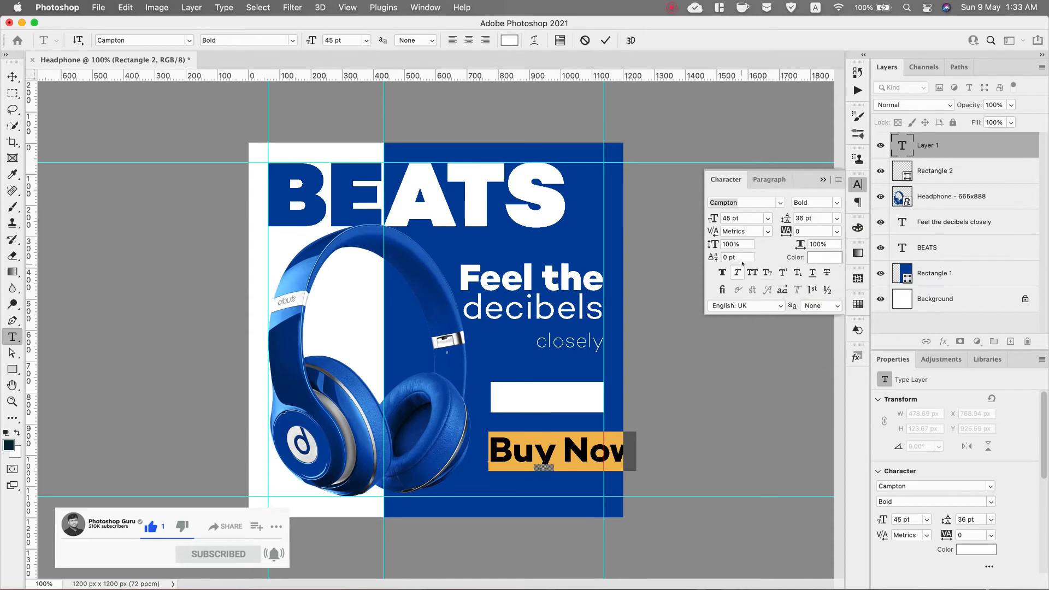
pyautogui.moveTo(713, 217); pyautogui.dragTo(701, 217)
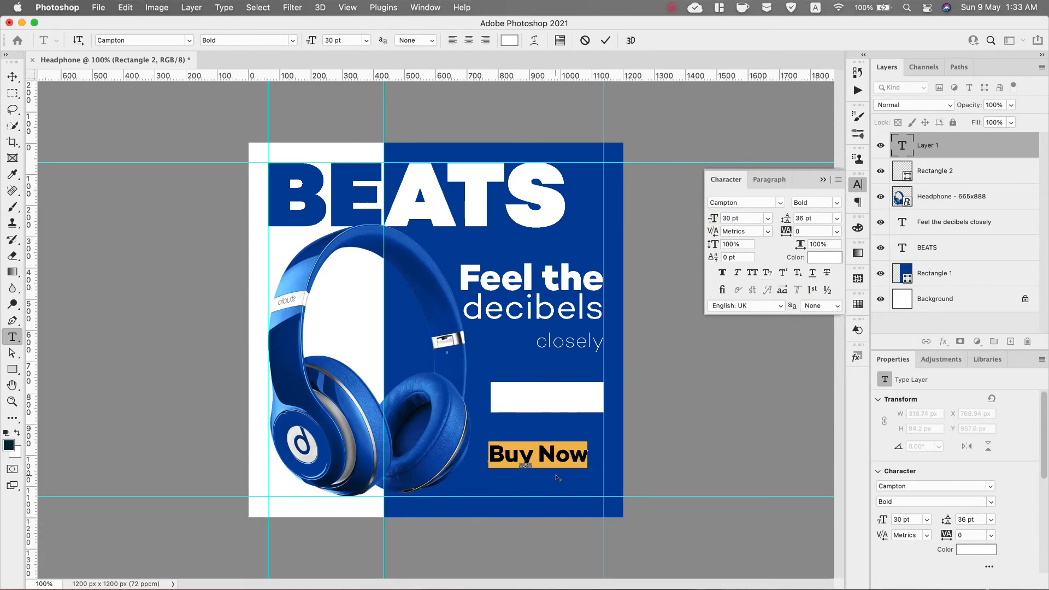
pyautogui.moveTo(556, 478); pyautogui.dragTo(566, 419)
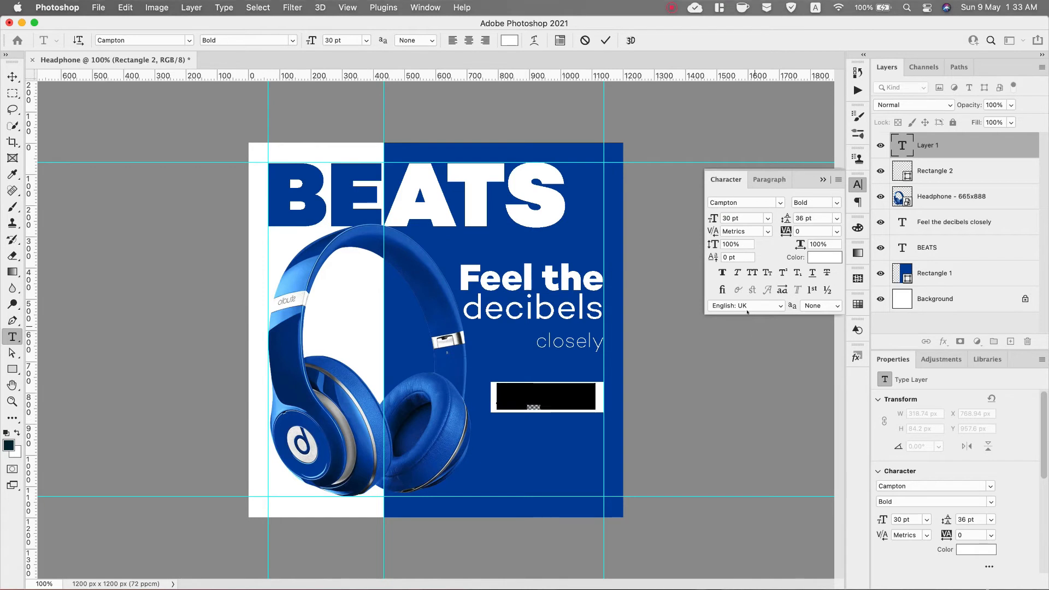
# Color the "Buy Now" text with the background's blue, 00419f
pyautogui.click(809, 257)
pyautogui.click(543, 454)
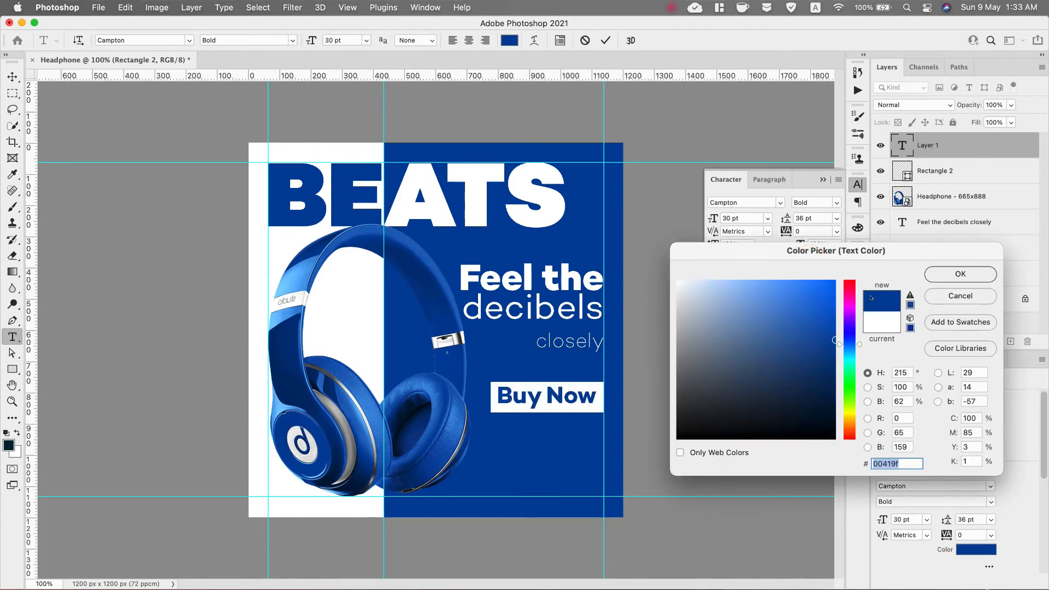
pyautogui.click(960, 274)
# Set the "Buy Now" text in all caps at 25 pt so it fits inside the white rectangle
pyautogui.click(765, 271)
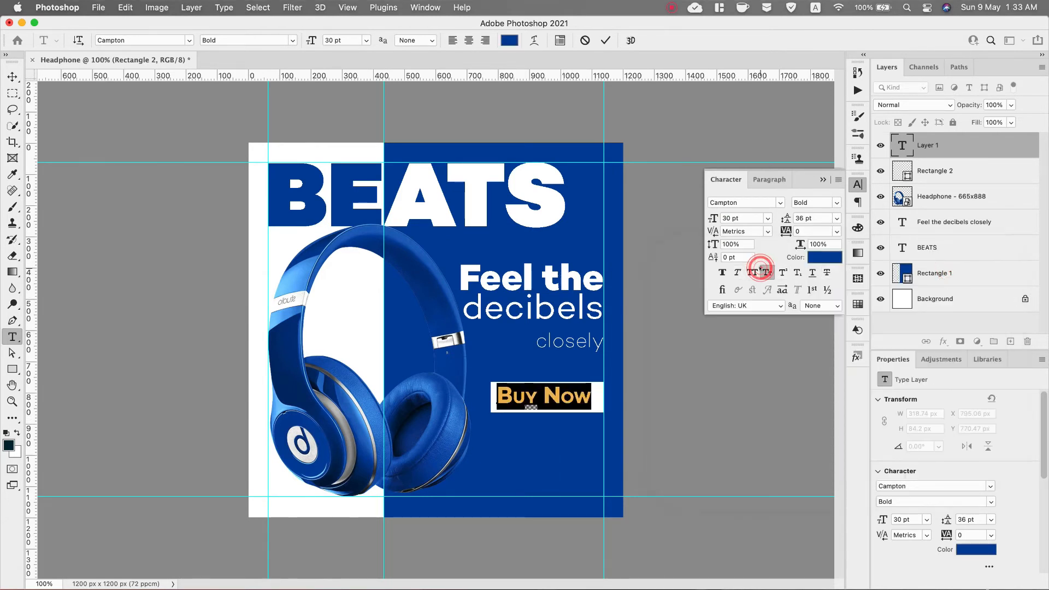
pyautogui.click(752, 272)
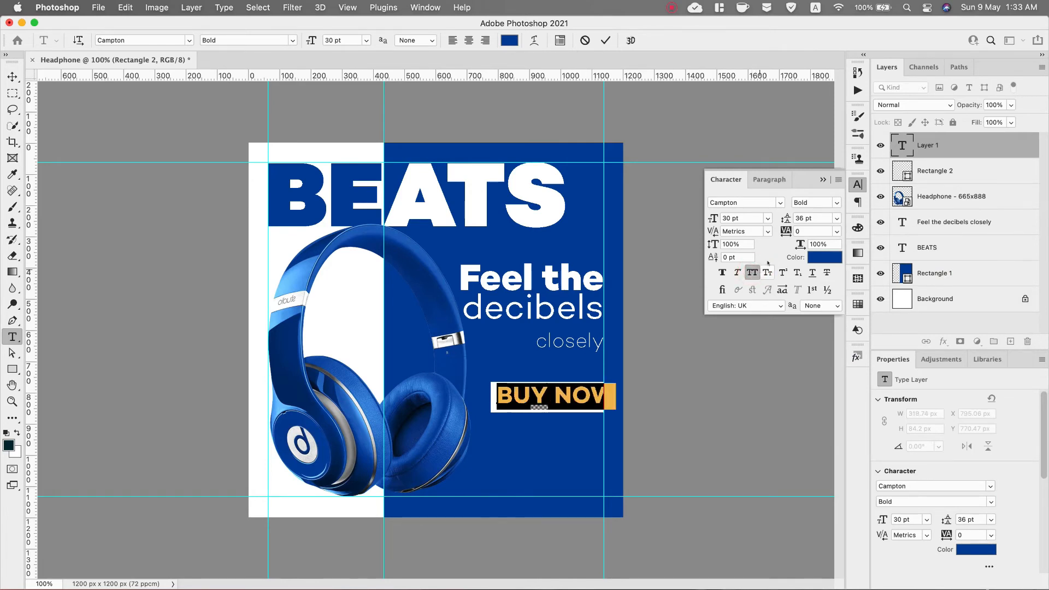
pyautogui.click(741, 217)
pyautogui.write('25')
pyautogui.press('Return')
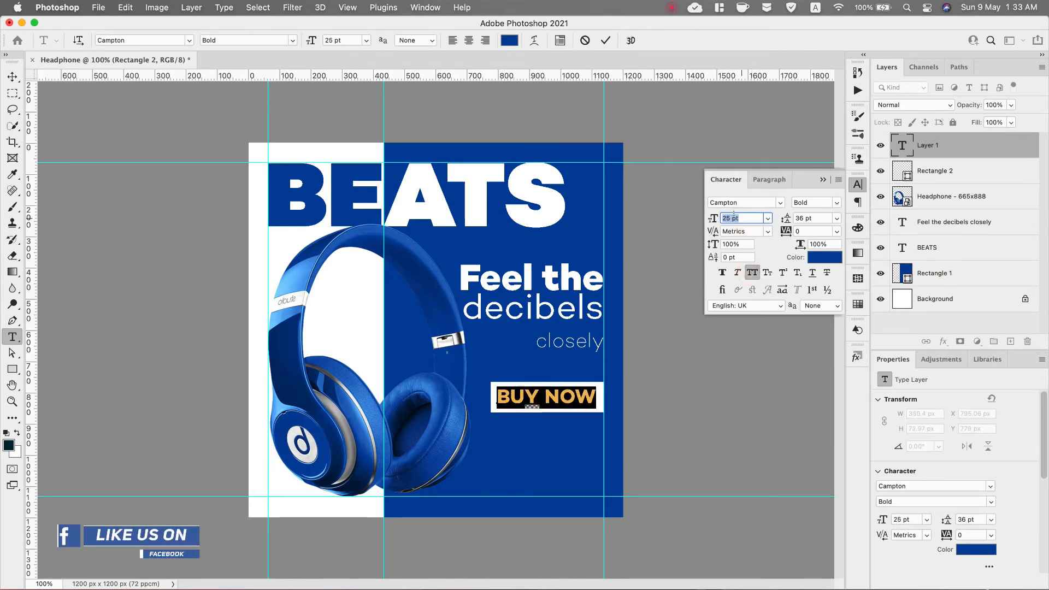
# Center the "Buy Now" text horizontally and vertically on the white rectangle
pyautogui.keyDown('shift'); pyautogui.click(1011, 171); pyautogui.keyUp('shift')
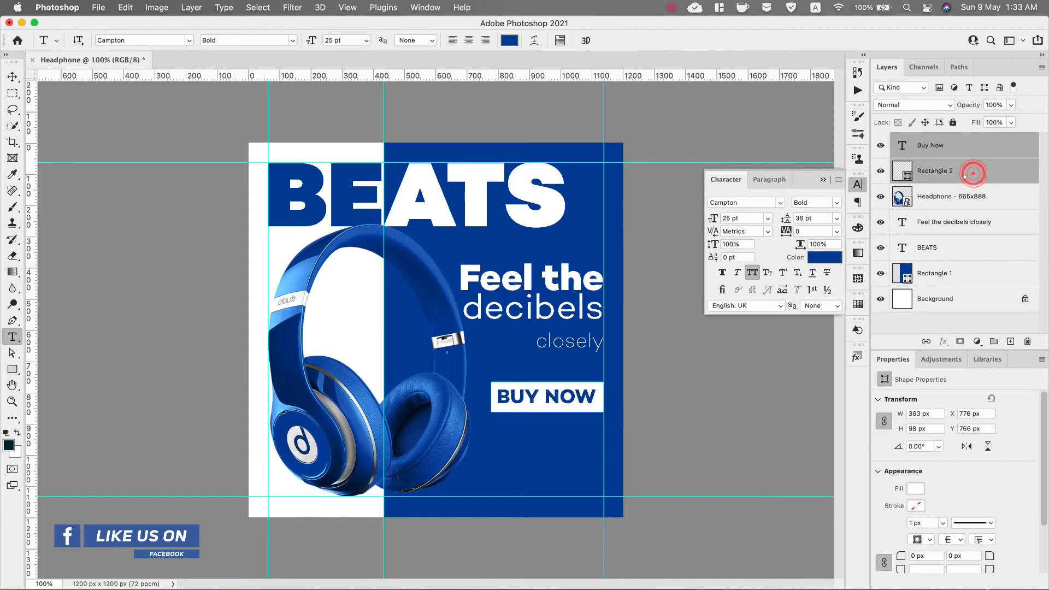
pyautogui.press('v')
pyautogui.click(281, 42)
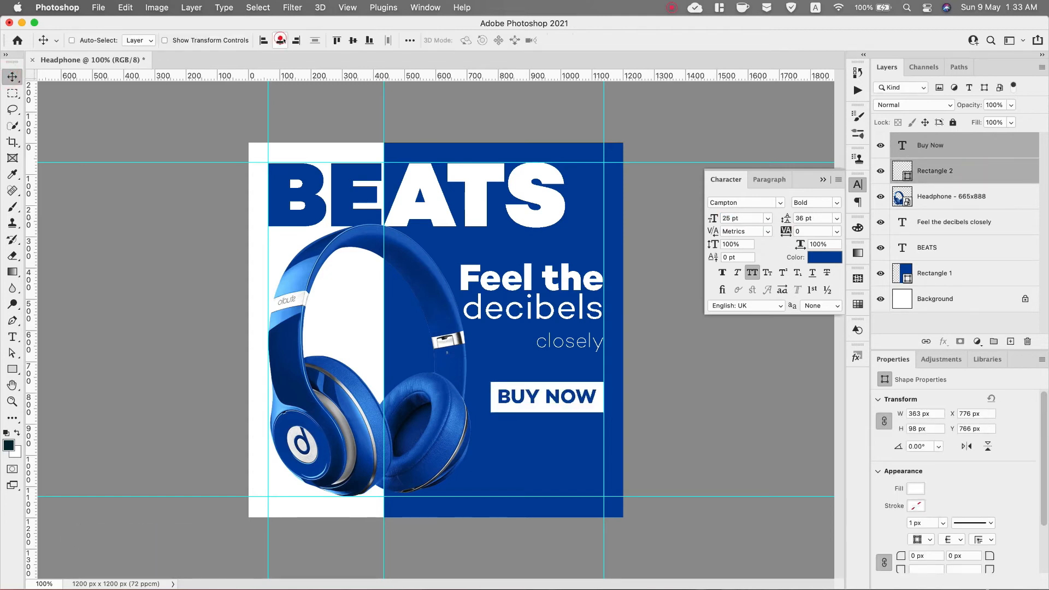
pyautogui.click(353, 40)
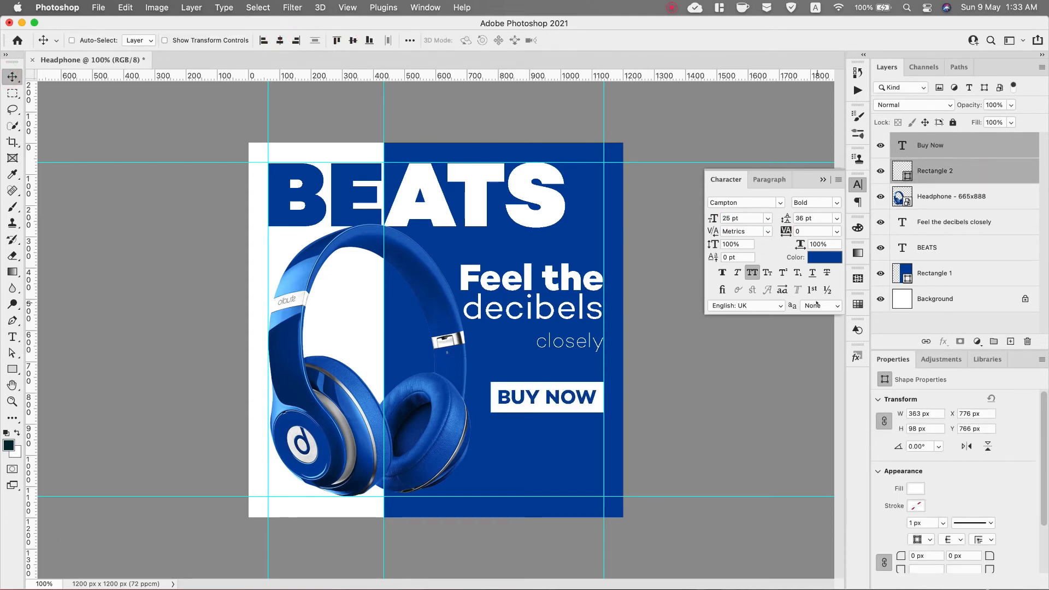
pyautogui.click(956, 146)
pyautogui.click(823, 179)
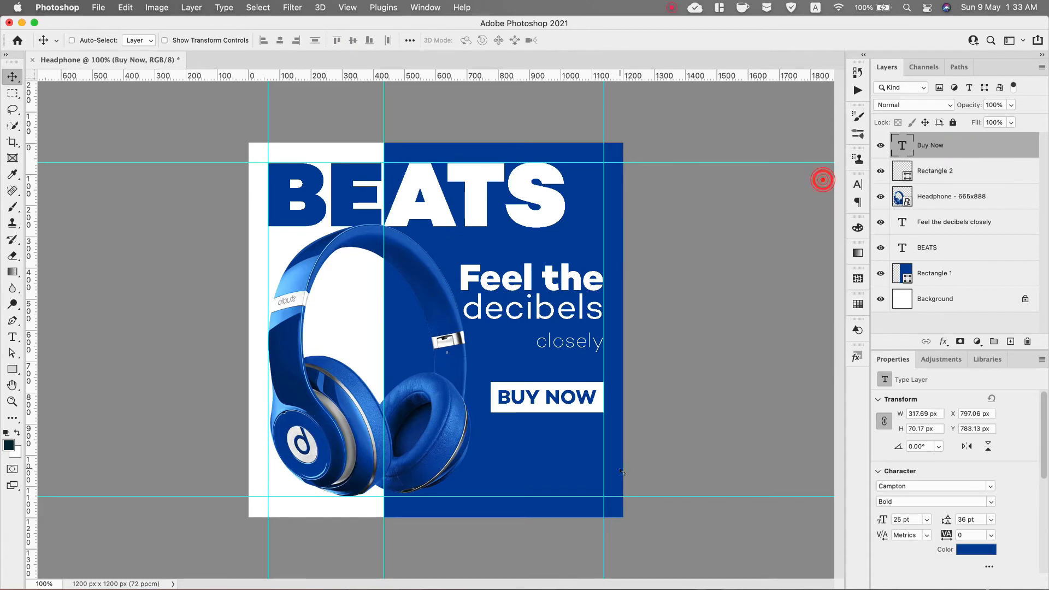
pyautogui.press('super+Tab')
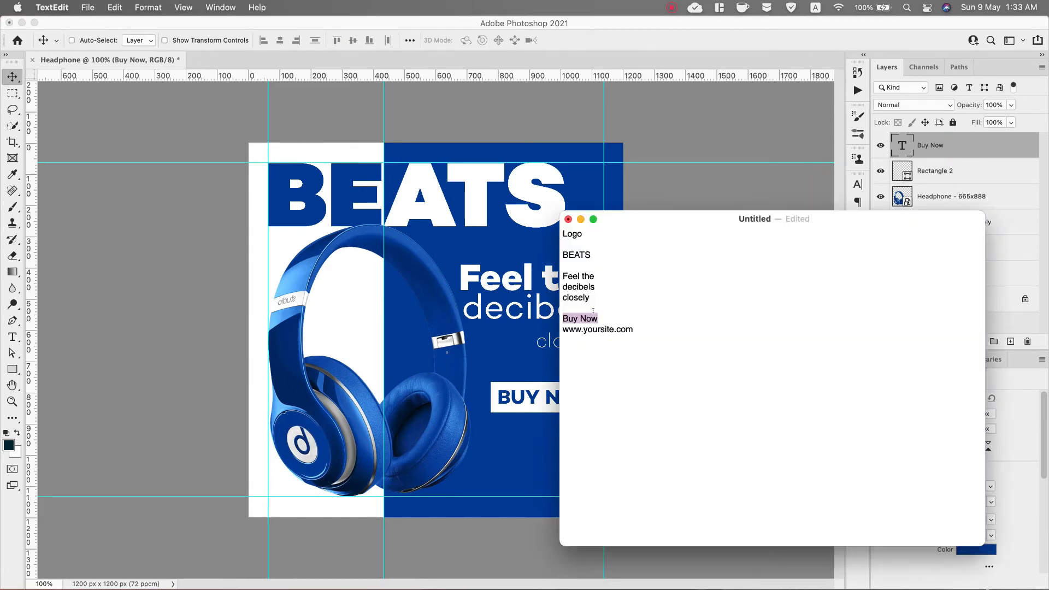
pyautogui.tripleClick(634, 329)
pyautogui.press('super+c')
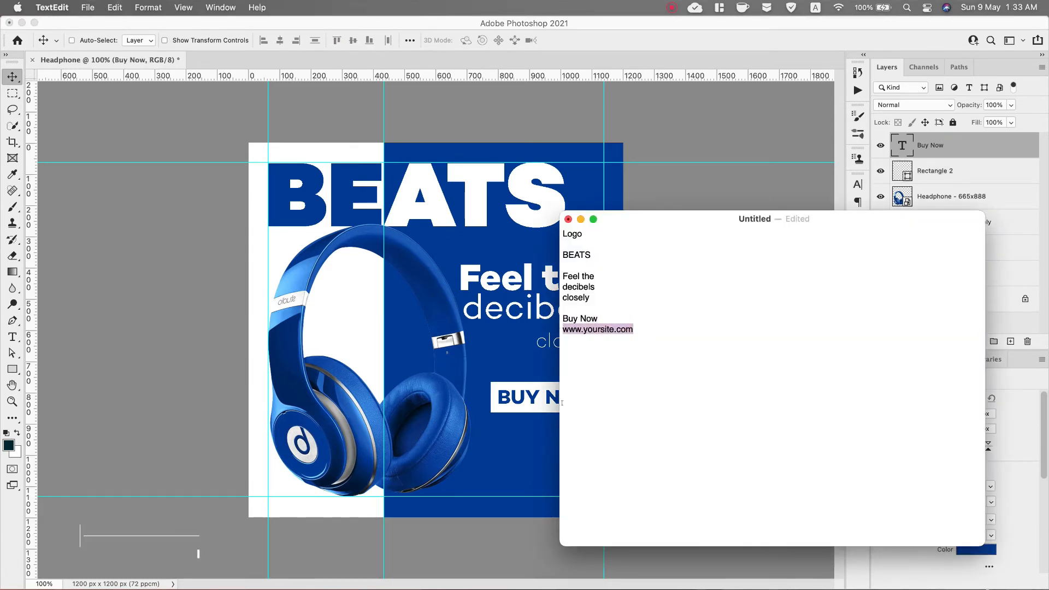
pyautogui.click(489, 459)
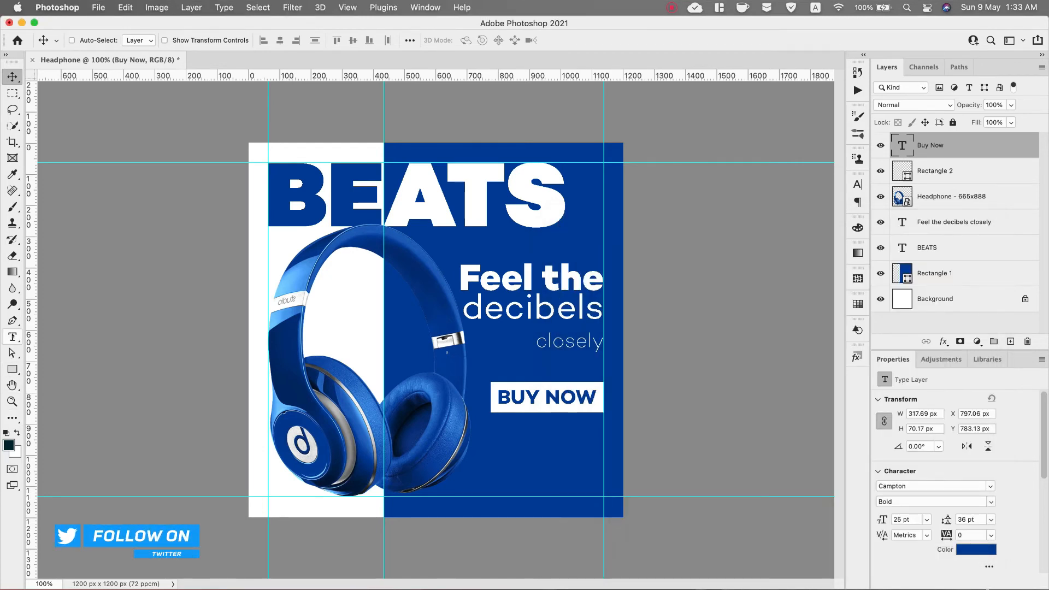
# Paste the website address as a new text below the button and move it near the bottom guide
pyautogui.click(12, 336)
pyautogui.click(583, 445)
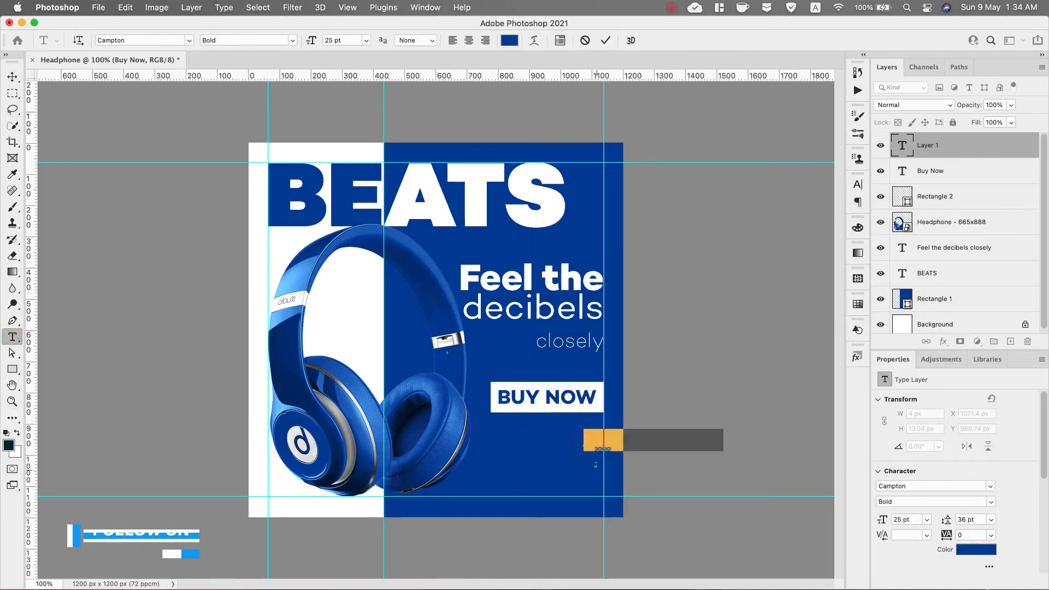
pyautogui.press('super+v')
pyautogui.press('super+a')
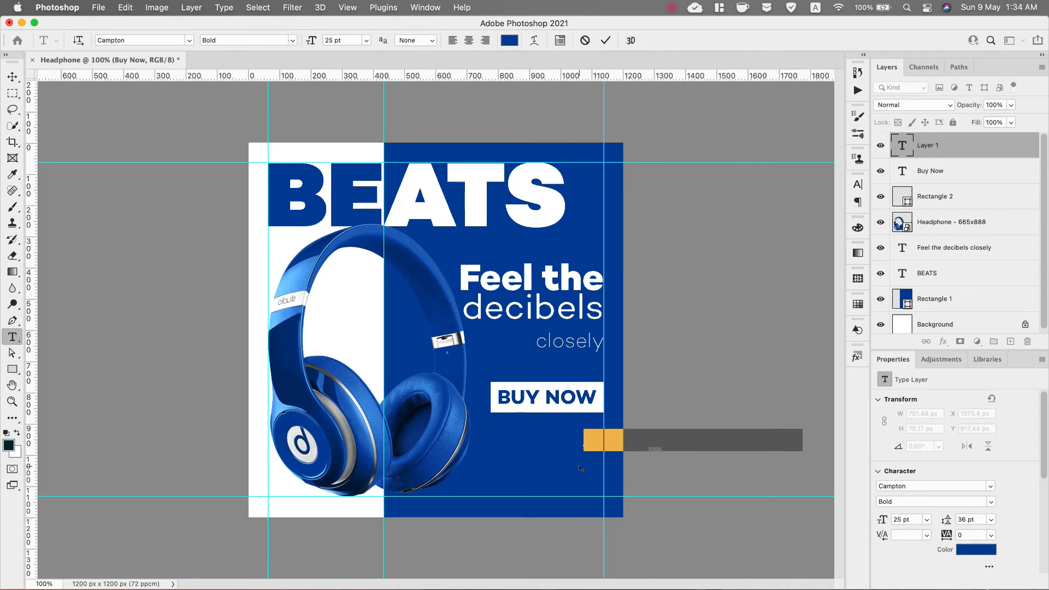
pyautogui.moveTo(581, 467); pyautogui.dragTo(416, 495)
# Change the website address text's color to white, sampled from the canvas
pyautogui.click(509, 41)
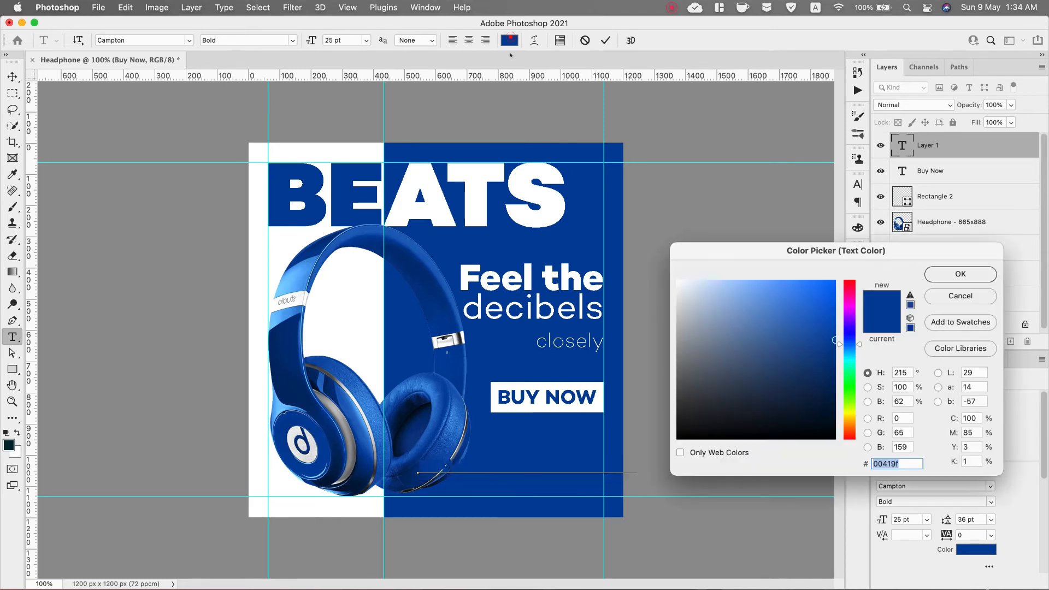
pyautogui.click(344, 301)
pyautogui.click(956, 273)
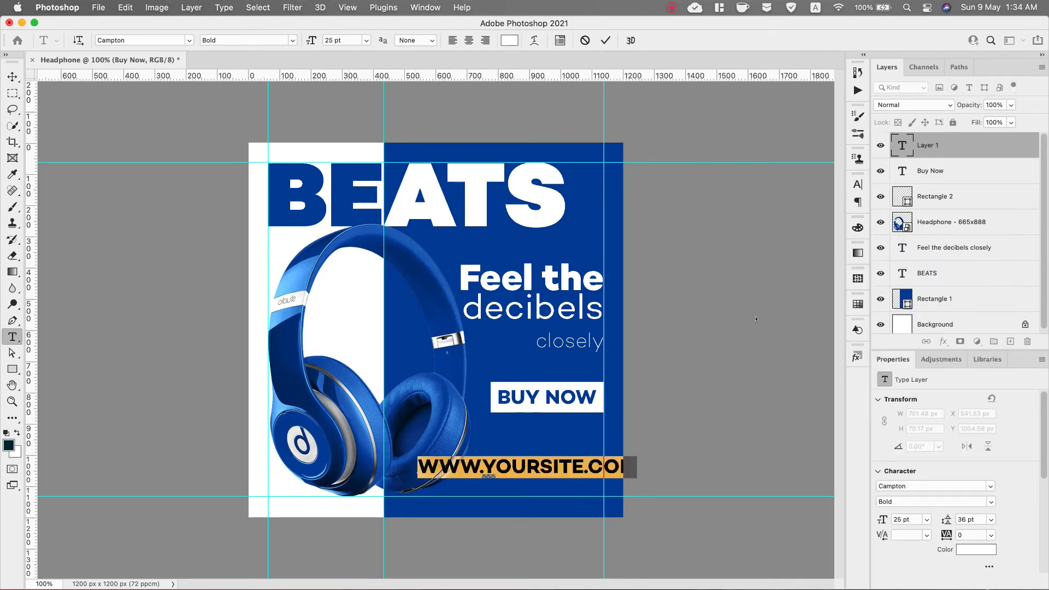
# Set the website address text to Light at 11 pt and move it directly below the Buy Now button
pyautogui.click(858, 184)
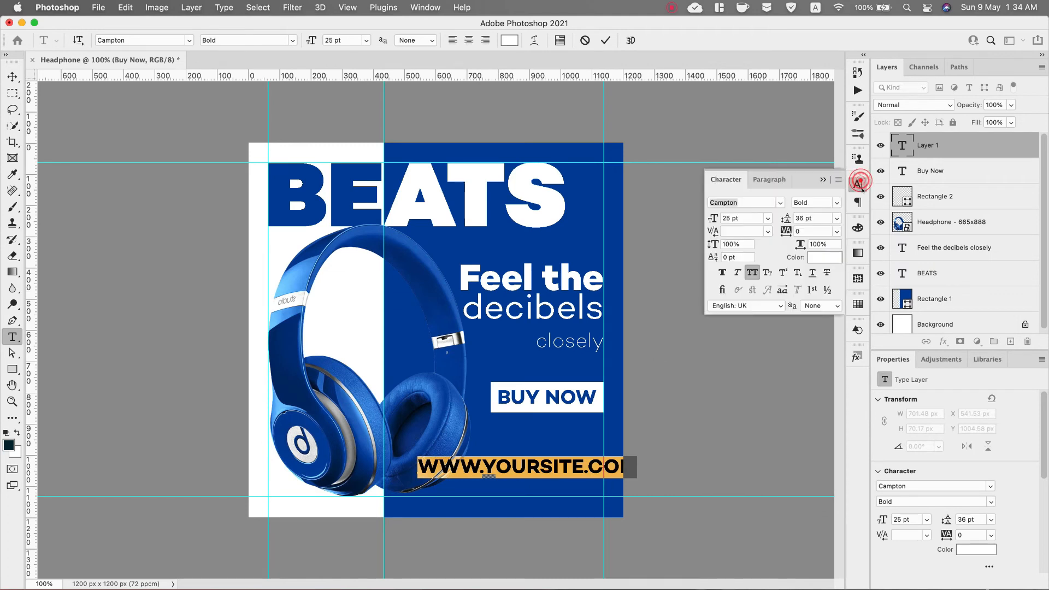
pyautogui.click(803, 203)
pyautogui.click(807, 238)
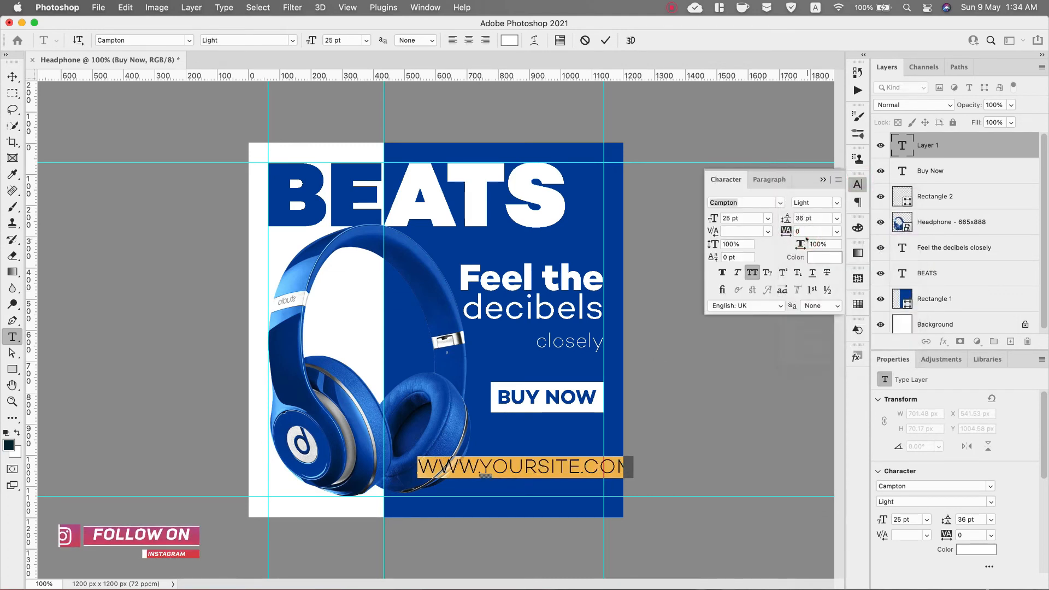
pyautogui.moveTo(714, 218); pyautogui.dragTo(703, 218)
pyautogui.moveTo(475, 480); pyautogui.dragTo(566, 432)
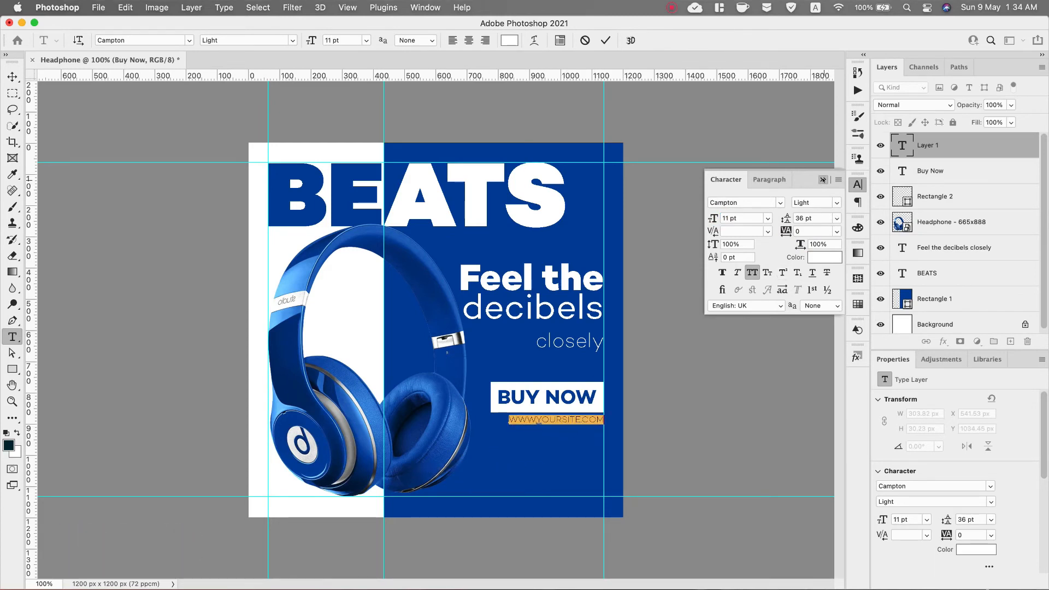
pyautogui.click(823, 179)
pyautogui.click(12, 76)
# Scale the website address proportionally to about 120% so it spans the width of the white button
pyautogui.press('super+t')
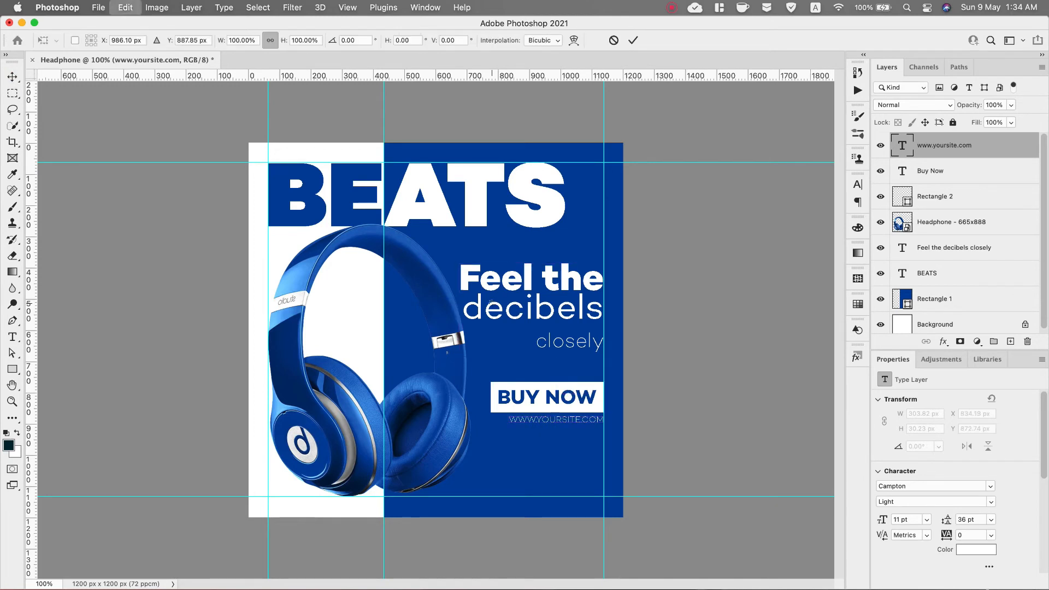
pyautogui.moveTo(508, 415); pyautogui.dragTo(489, 413)
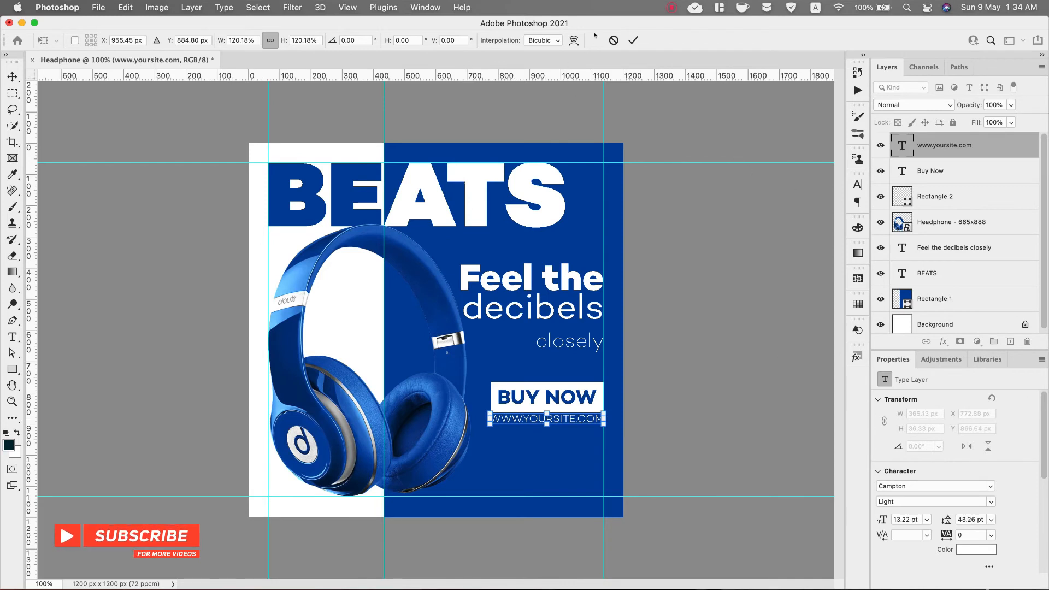
pyautogui.click(633, 40)
# Change the website address font style to Book and toggle All Caps off and on again
pyautogui.click(858, 185)
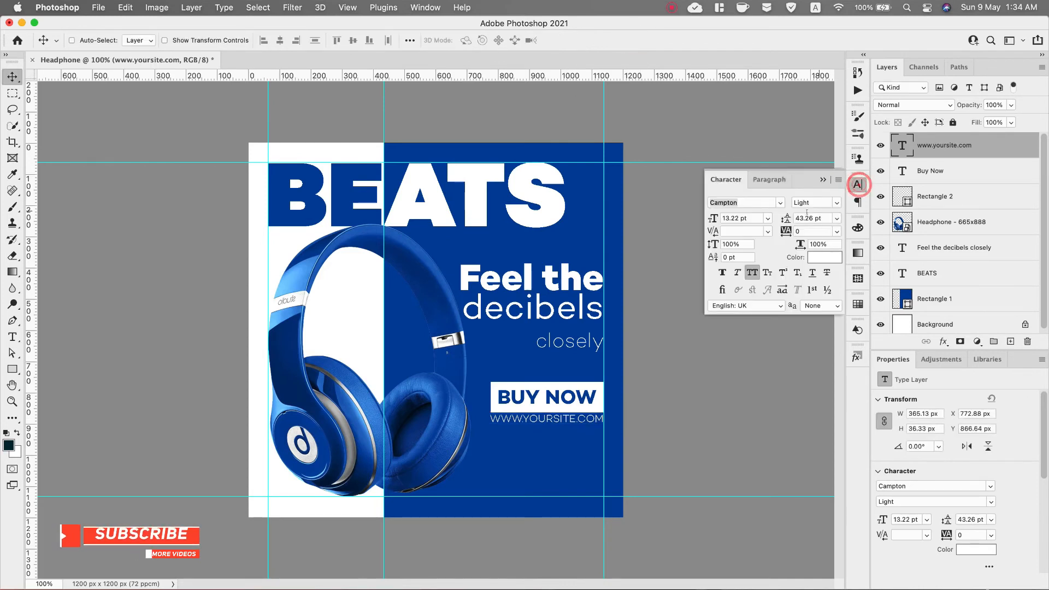
pyautogui.click(813, 203)
pyautogui.click(807, 250)
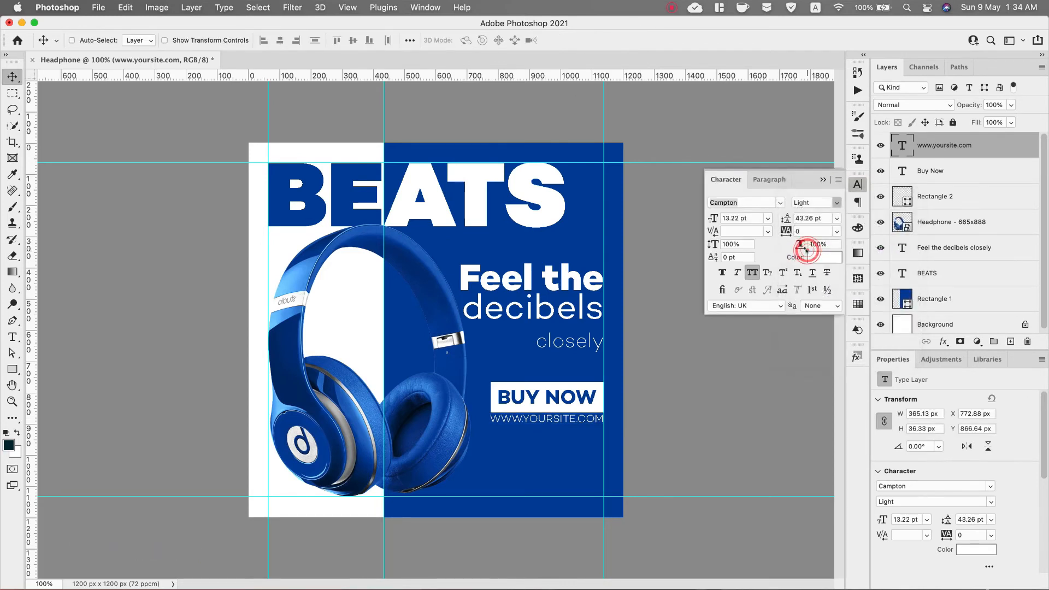
pyautogui.click(752, 274)
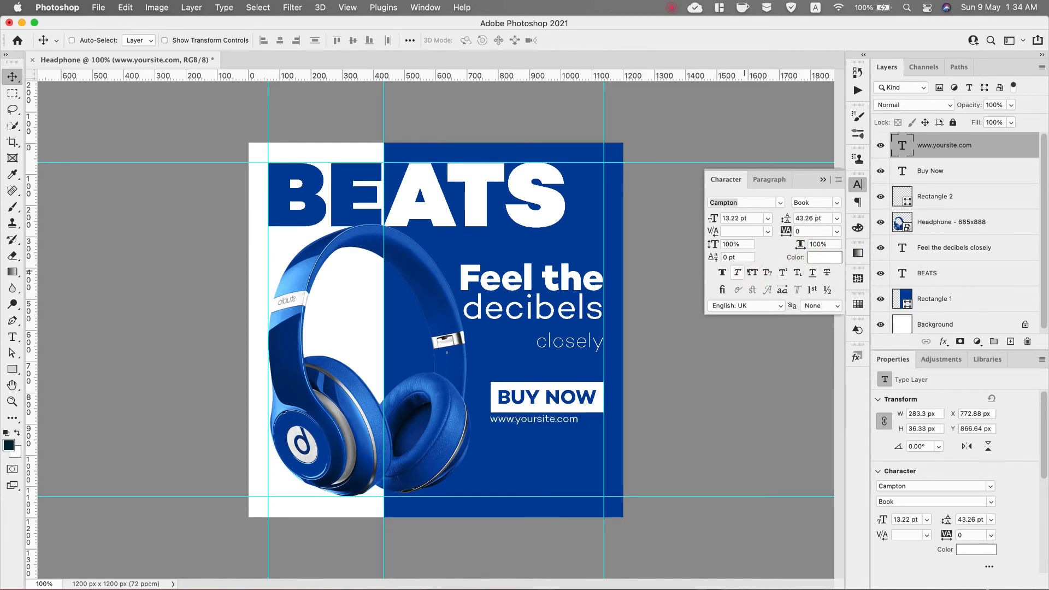
pyautogui.click(749, 274)
# Set the website address font size to 12 pt and its style to SemiBold
pyautogui.click(747, 218)
pyautogui.write('13')
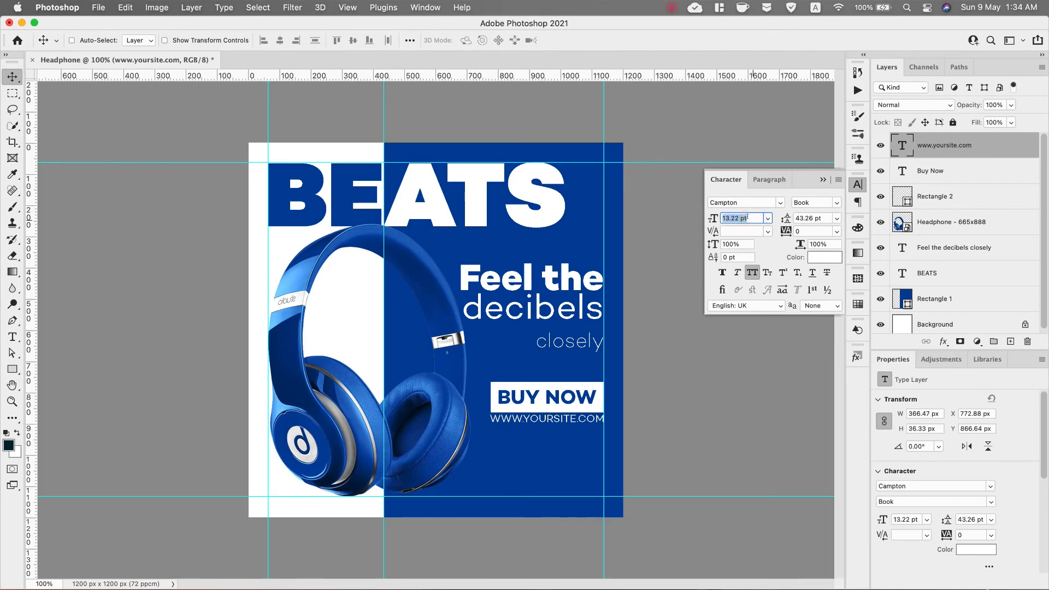
pyautogui.press('Return')
pyautogui.press('Down')
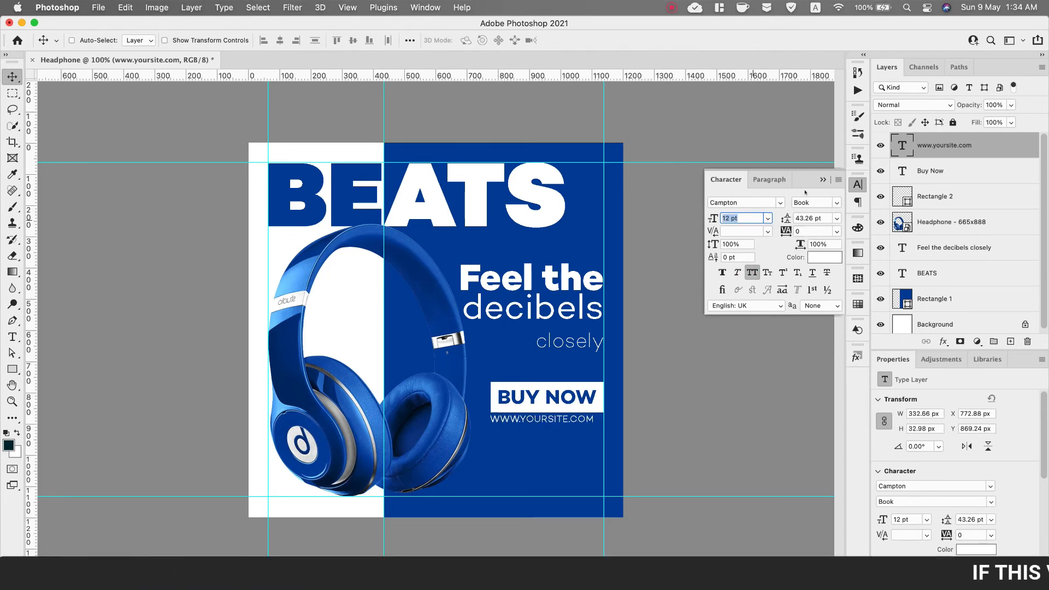
pyautogui.click(836, 203)
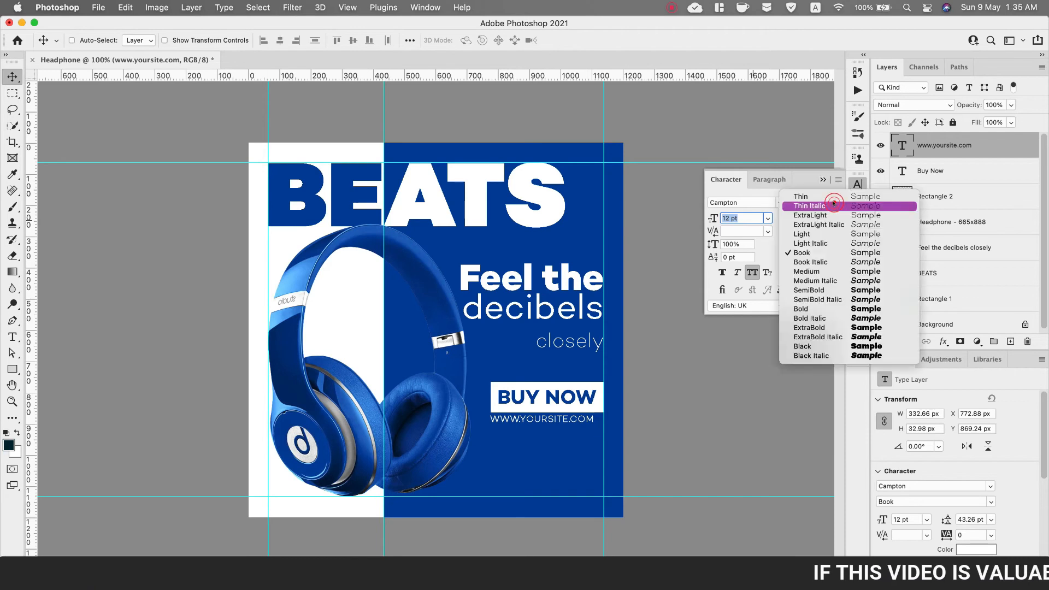
pyautogui.click(814, 289)
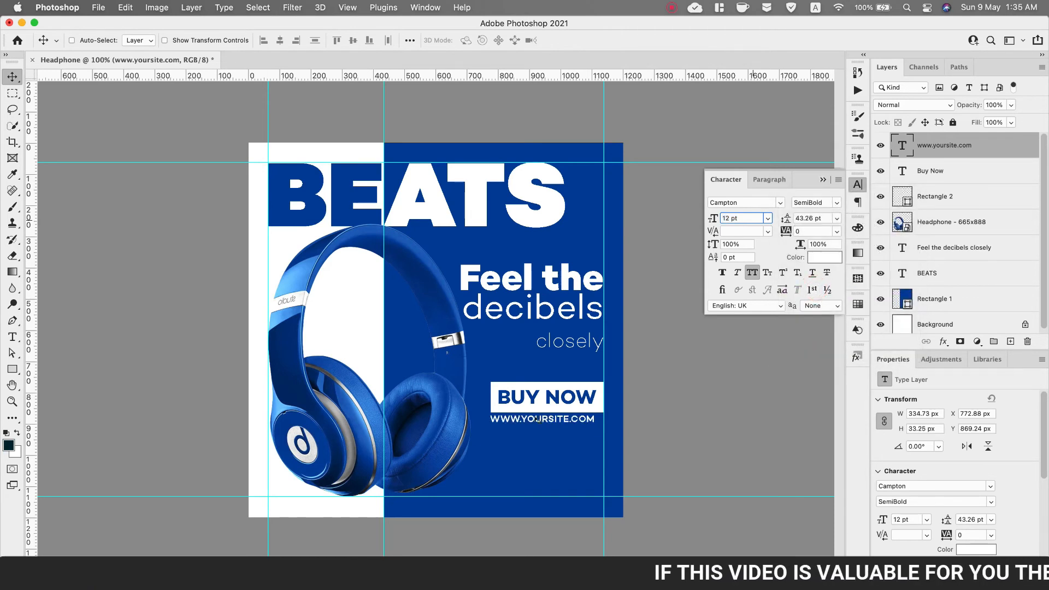
# Right-align the website address text and place it just below the button, ending at the right-hand vertical guide
pyautogui.moveTo(533, 419); pyautogui.dragTo(541, 423)
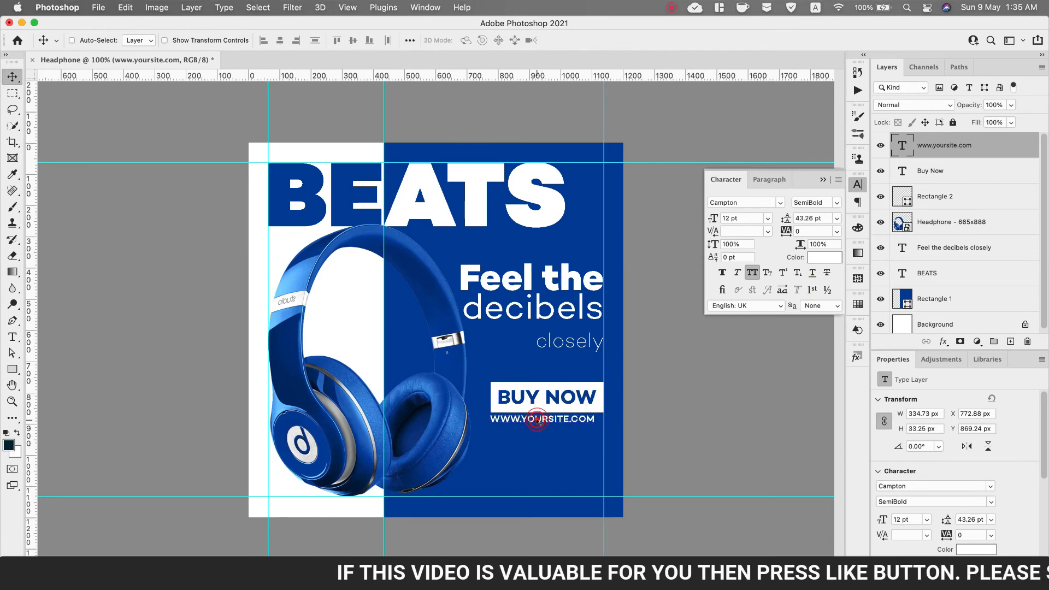
pyautogui.click(770, 179)
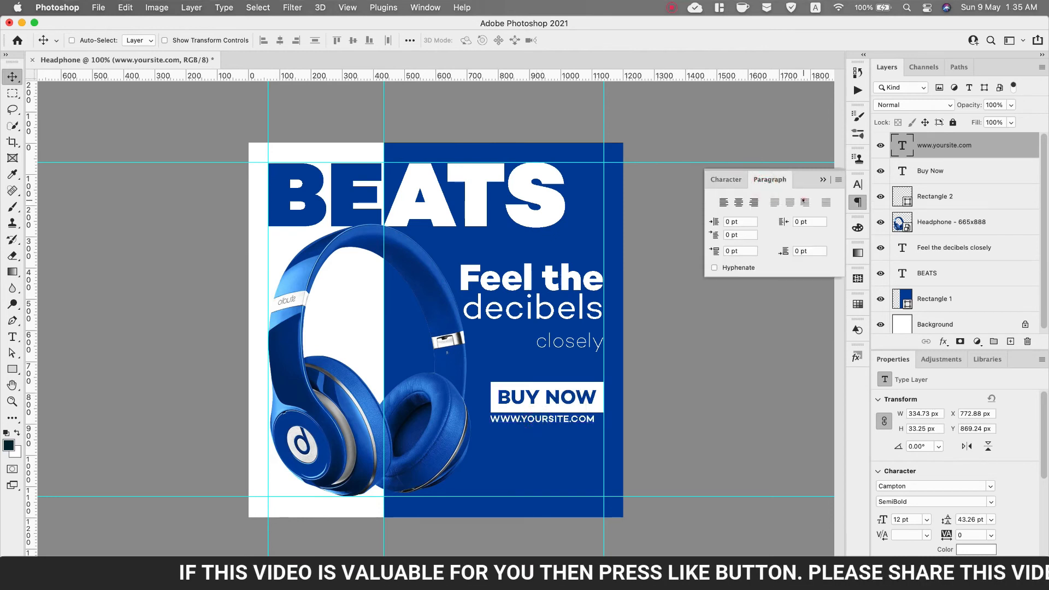
pyautogui.click(754, 202)
pyautogui.moveTo(443, 424); pyautogui.dragTo(556, 421)
pyautogui.hotkey('shift', 'Down')
pyautogui.press('Down')
pyautogui.press('Down')
pyautogui.press('Down')
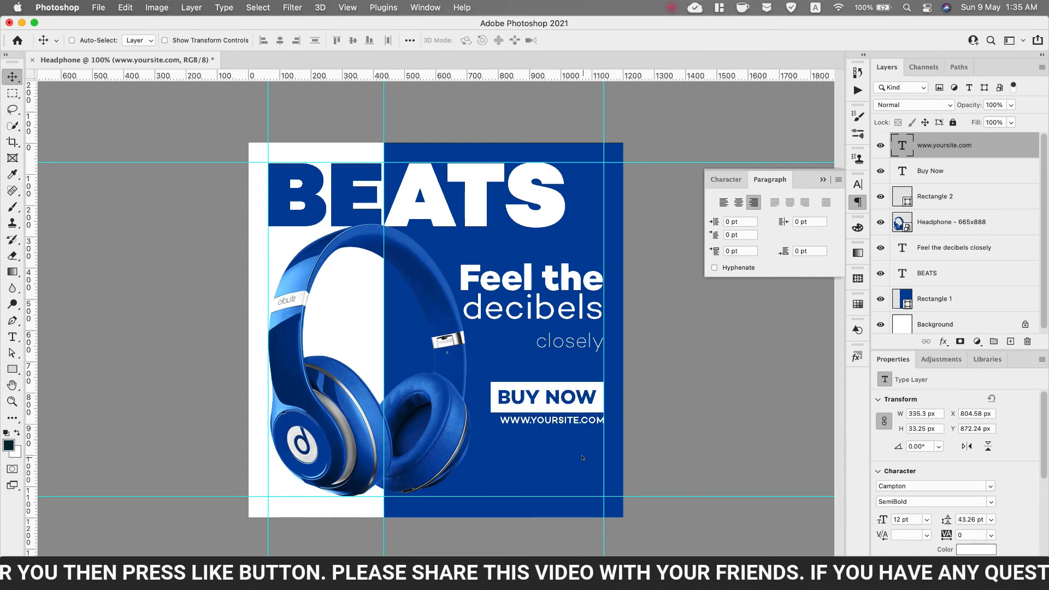
# Scale the website address to about 108.5% to match the button's width and nudge it slightly left and up
pyautogui.press('super+t')
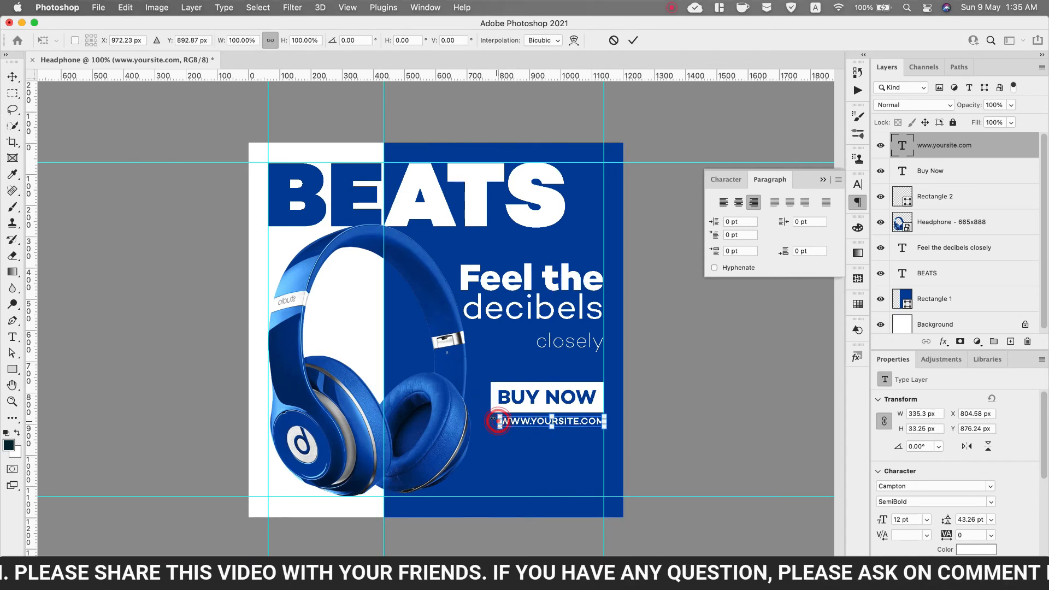
pyautogui.moveTo(498, 421); pyautogui.dragTo(489, 422)
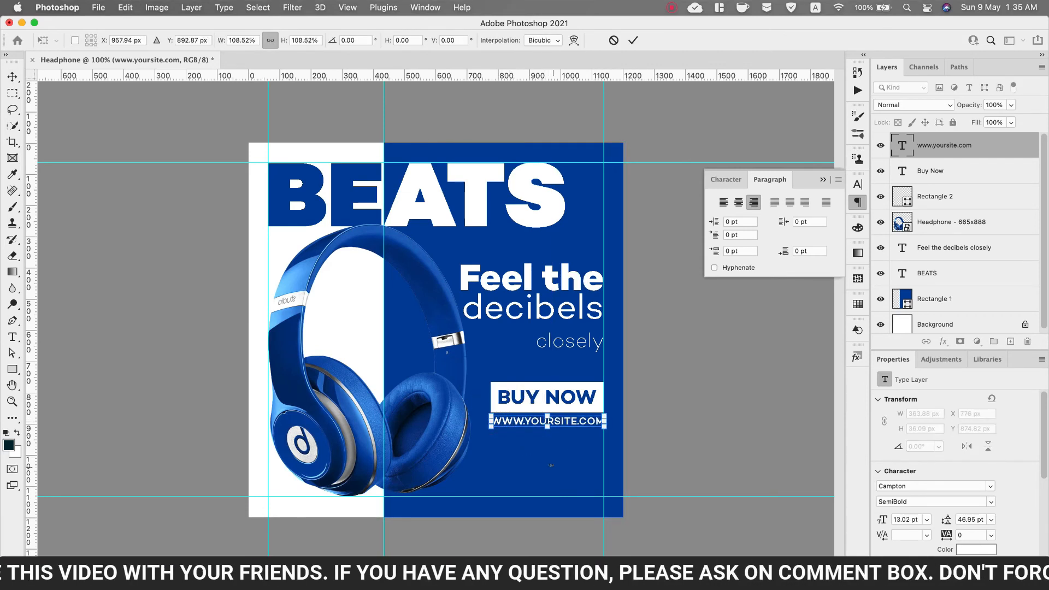
pyautogui.click(633, 40)
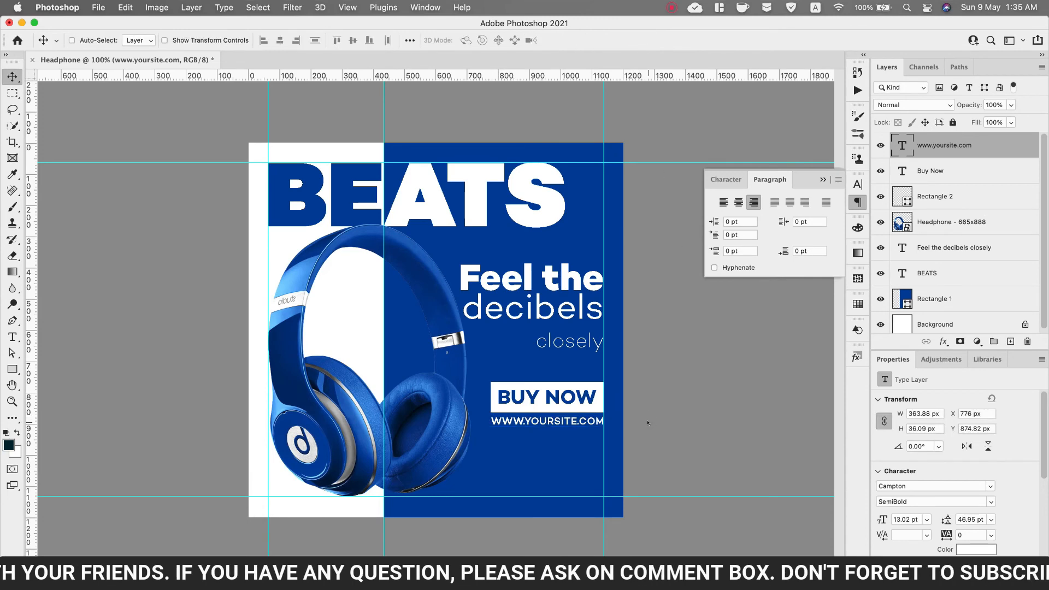
pyautogui.press('Left')
pyautogui.press('Left')
pyautogui.press('Up')
pyautogui.press('Up')
pyautogui.press('Up')
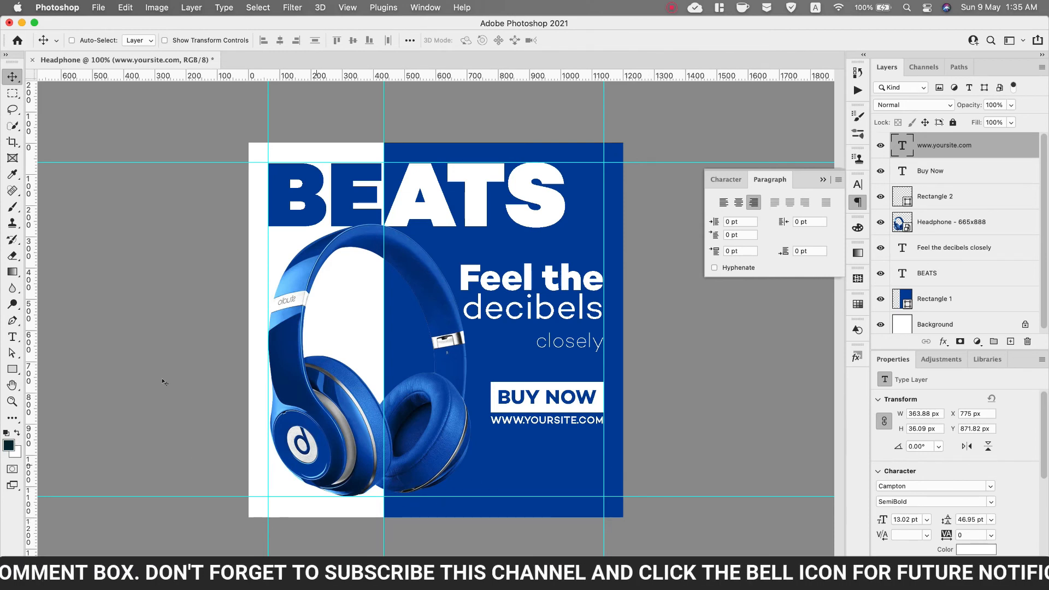
# Draw a circle about 352 px in diameter with the Ellipse tool and place it over the canvas's lower-right corner
pyautogui.moveTo(12, 370); pyautogui.dragTo(41, 373)
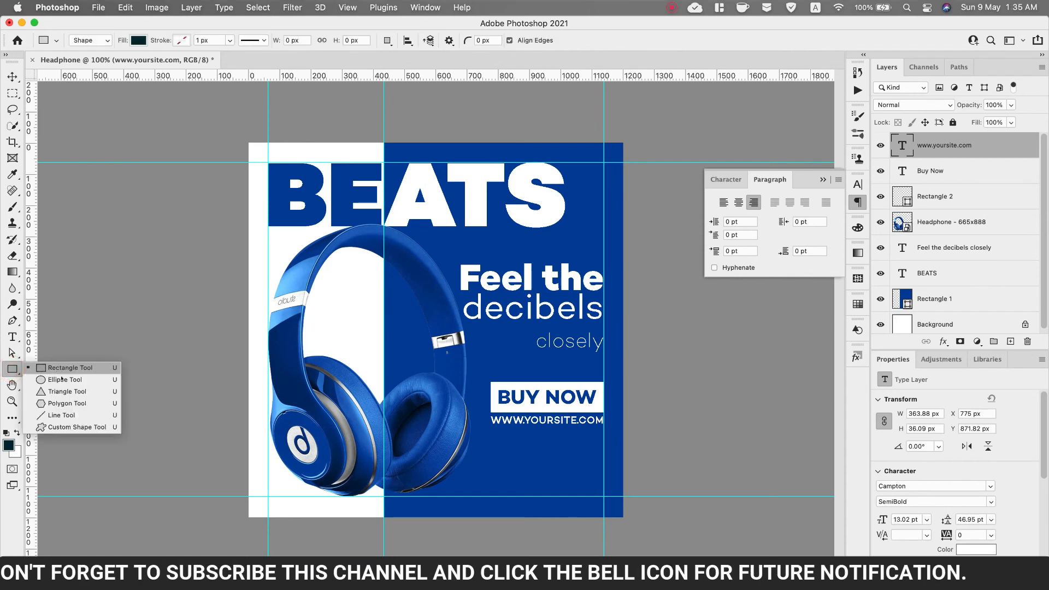
pyautogui.click(62, 379)
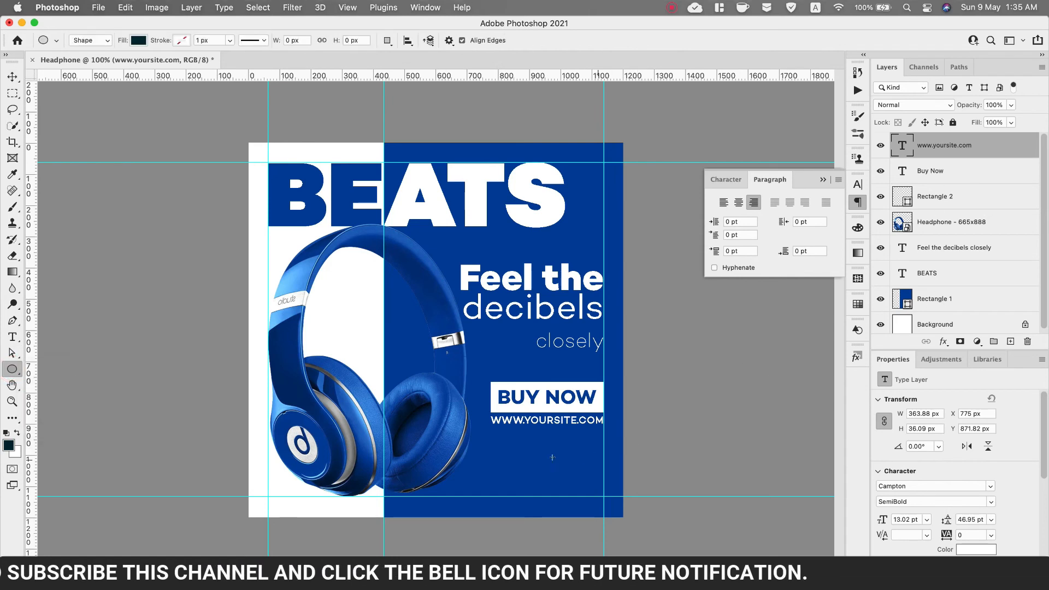
pyautogui.moveTo(526, 458); pyautogui.dragTo(639, 570)
pyautogui.click(12, 77)
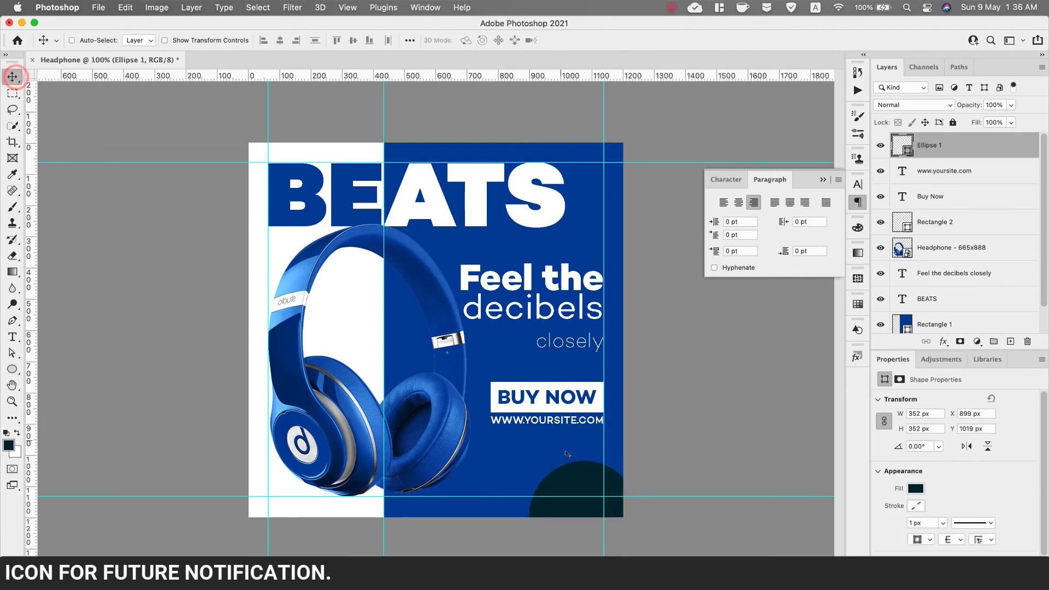
pyautogui.moveTo(580, 478); pyautogui.dragTo(595, 462)
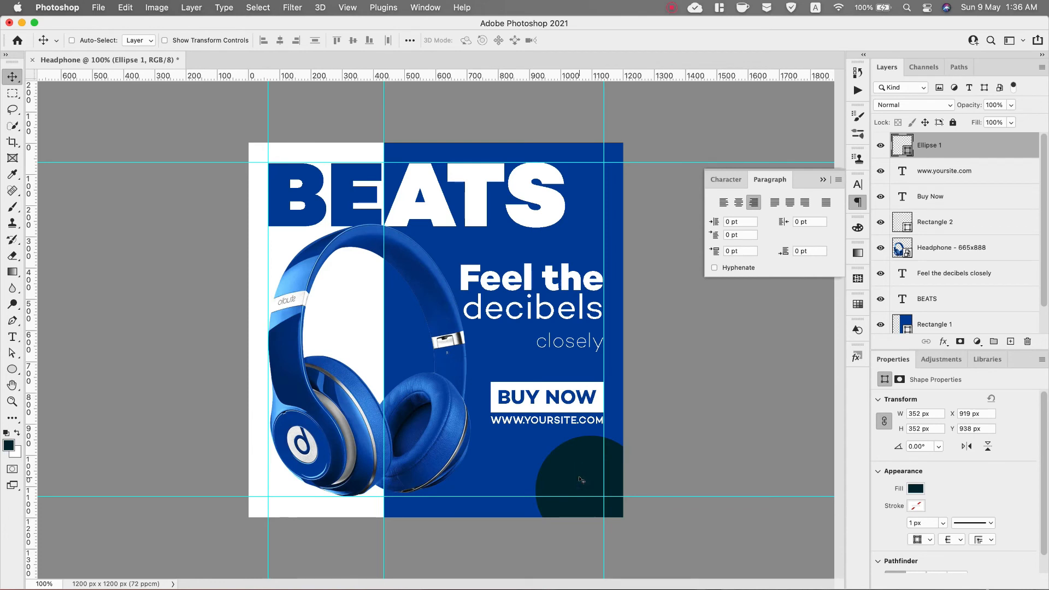
pyautogui.moveTo(581, 480); pyautogui.dragTo(623, 517)
pyautogui.click(819, 178)
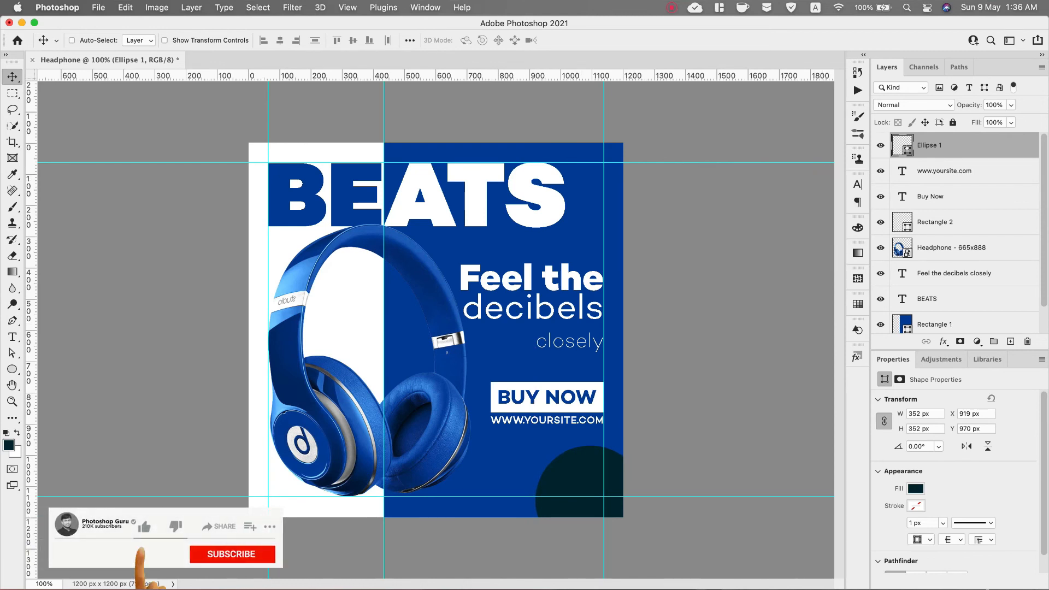
# Fill the circle with white (ffffff) and move it farther off the lower-right corner, to about X 1014 px, Y 996 px
pyautogui.doubleClick(905, 147)
pyautogui.click(354, 337)
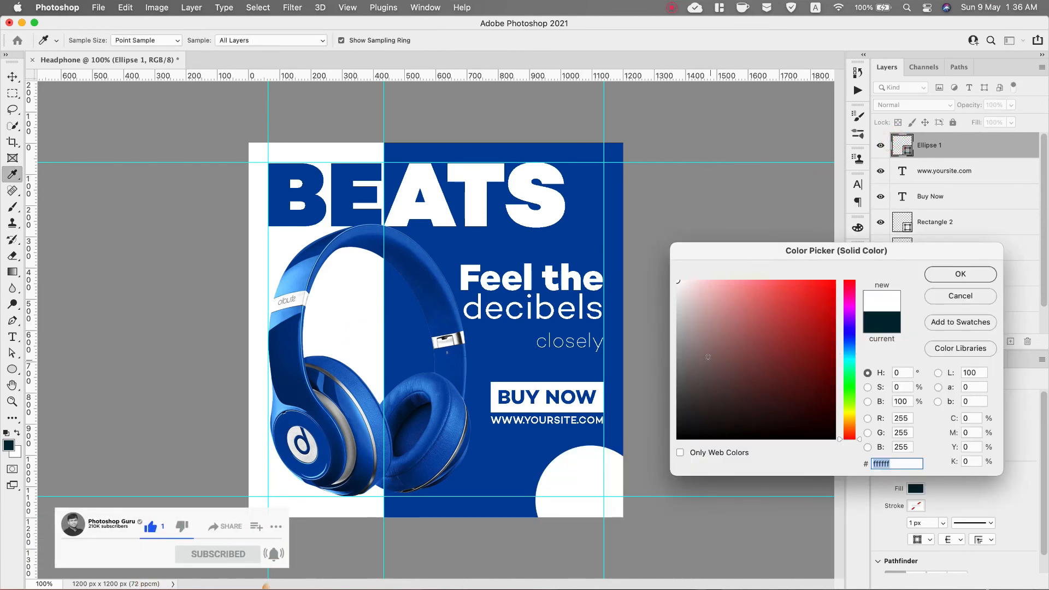
pyautogui.click(960, 274)
pyautogui.moveTo(577, 475); pyautogui.dragTo(603, 483)
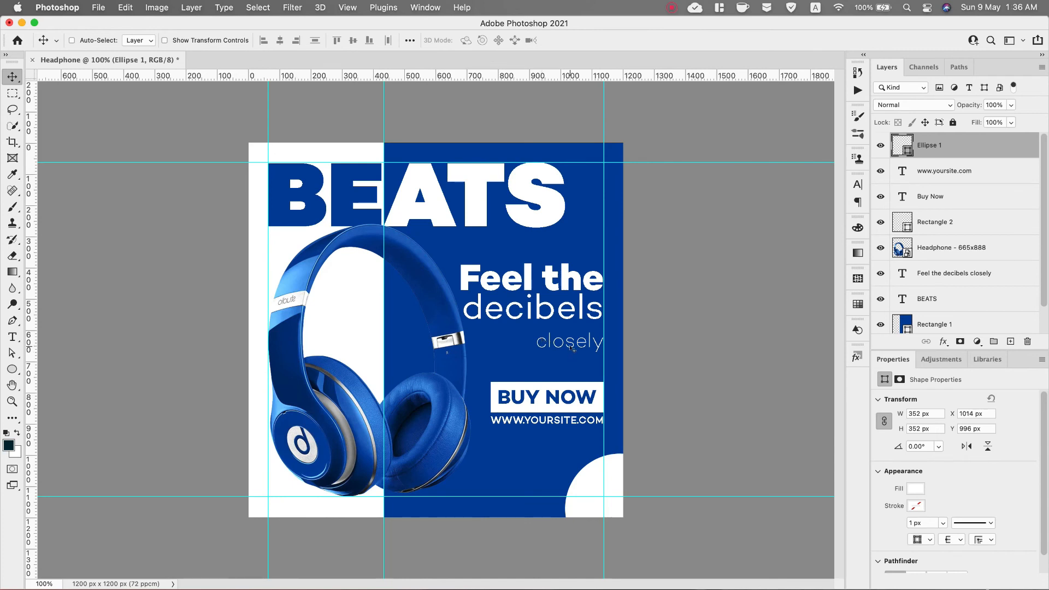
pyautogui.scroll(-1, 962, 235)
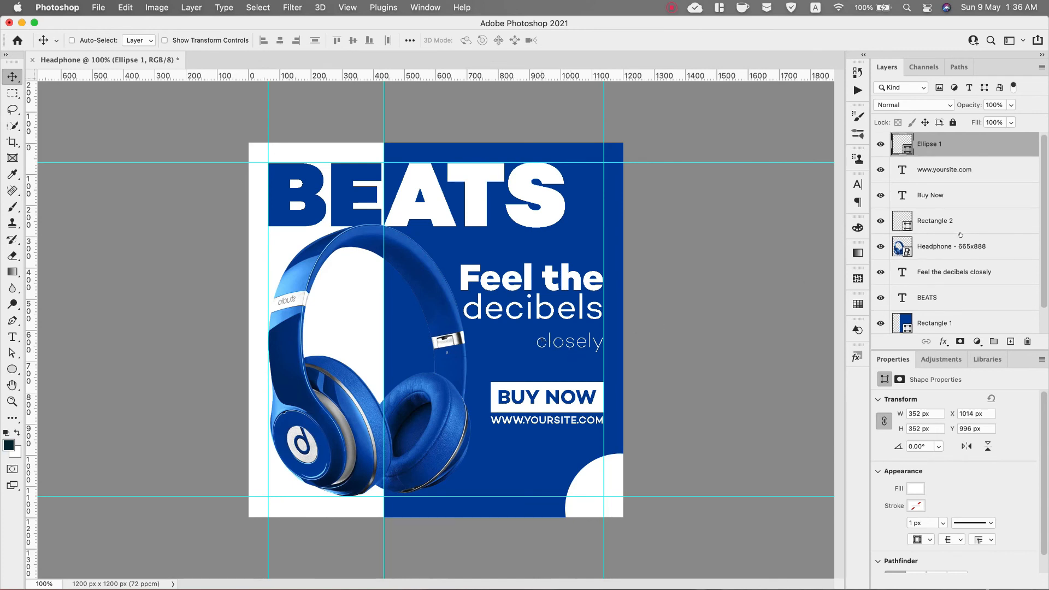
pyautogui.scroll(-2, 957, 283)
pyautogui.click(954, 261)
pyautogui.click(946, 283)
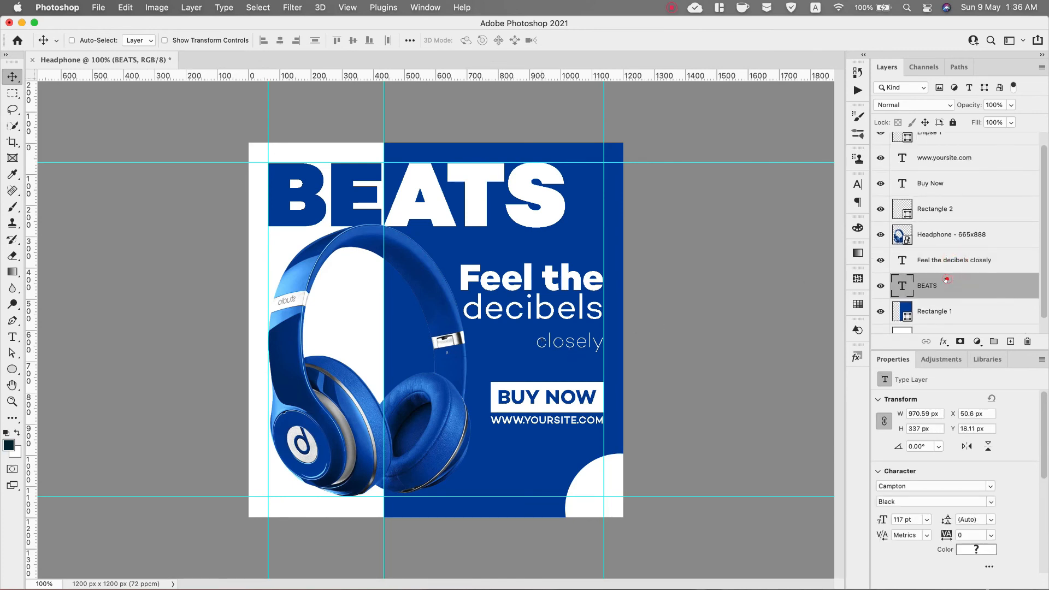
pyautogui.moveTo(12, 369); pyautogui.dragTo(52, 372)
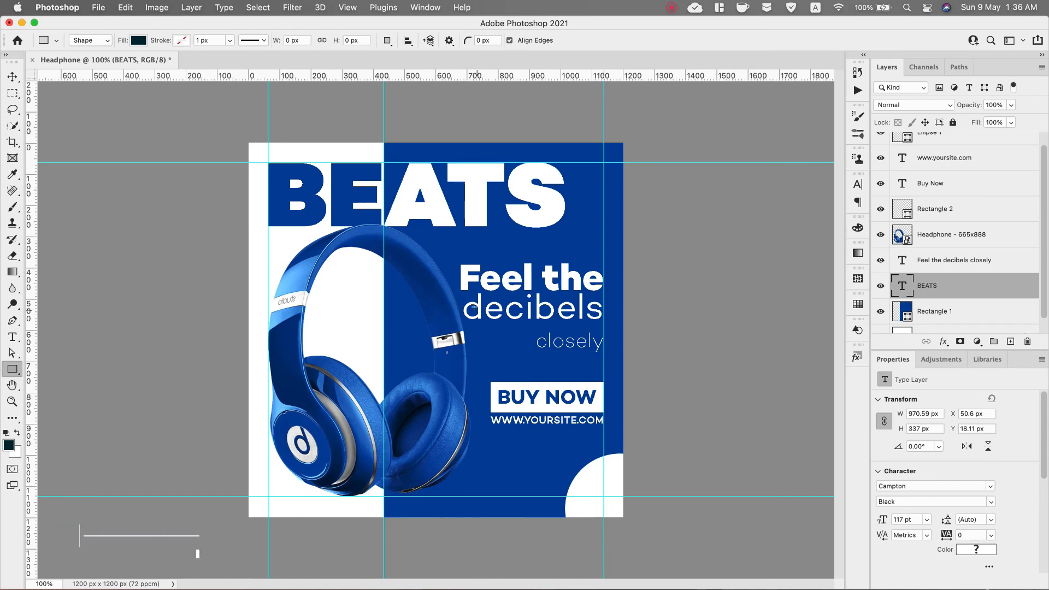
# Give the headphone layer a drop shadow with 34% opacity, 4° angle without global light, 19 px distance and 35 px size
pyautogui.doubleClick(966, 234)
pyautogui.click(508, 387)
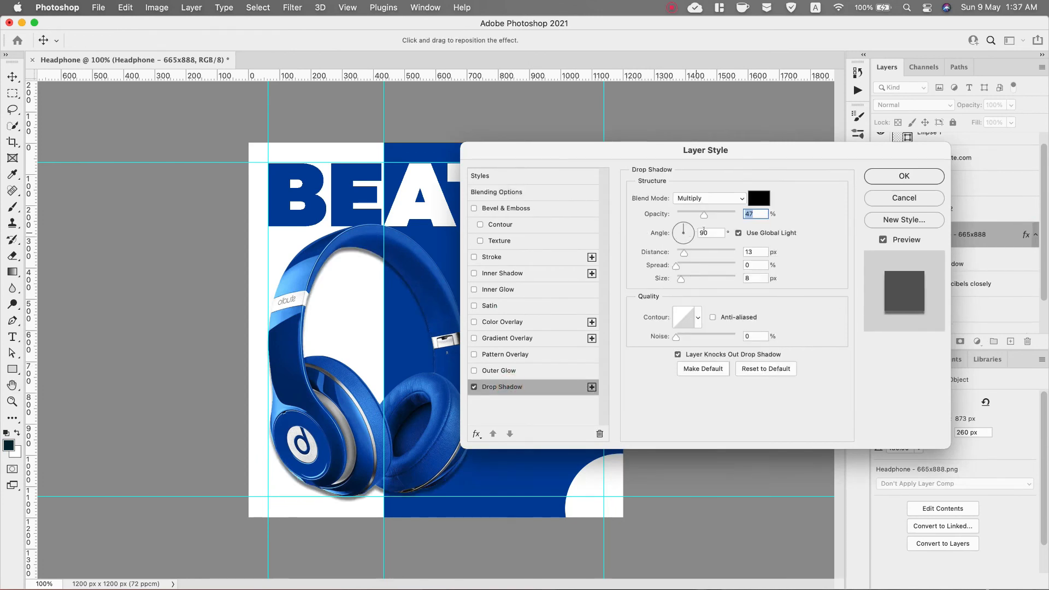
pyautogui.click(739, 233)
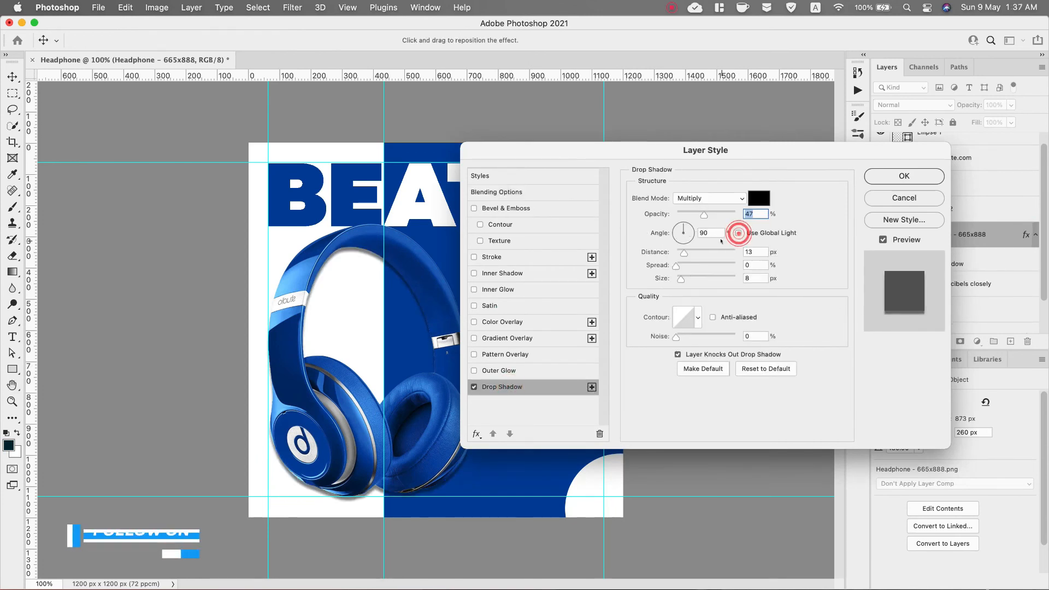
pyautogui.click(690, 232)
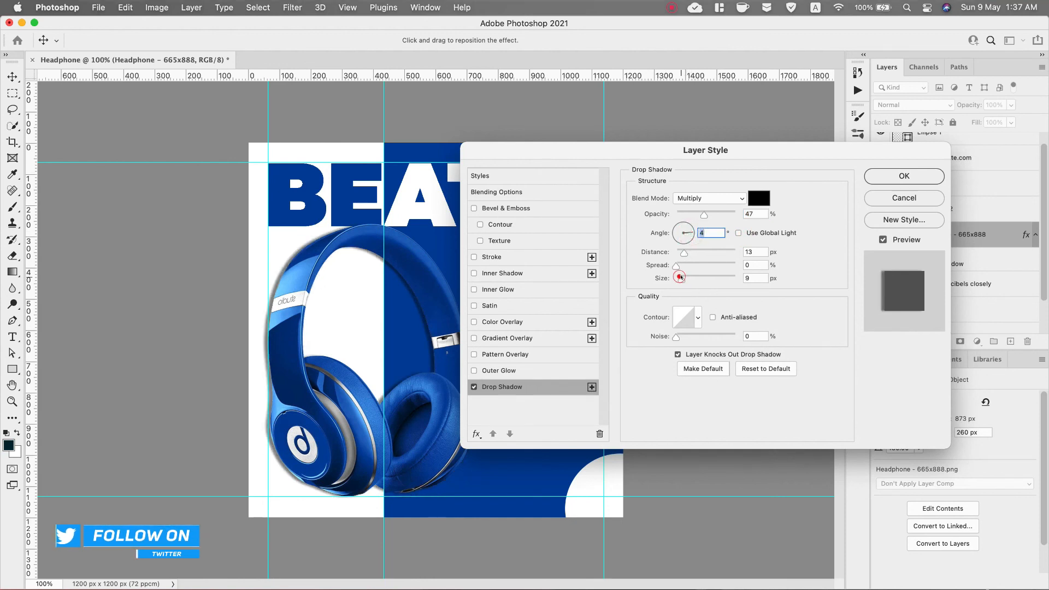
pyautogui.moveTo(681, 279); pyautogui.dragTo(687, 253)
pyautogui.moveTo(702, 217); pyautogui.dragTo(696, 214)
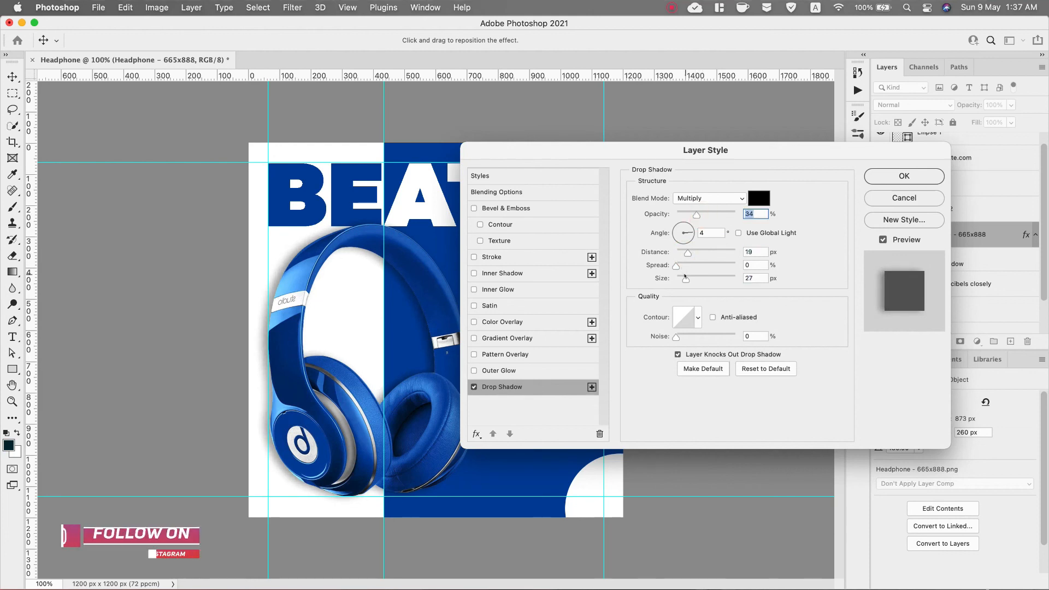
pyautogui.moveTo(686, 279); pyautogui.dragTo(687, 278)
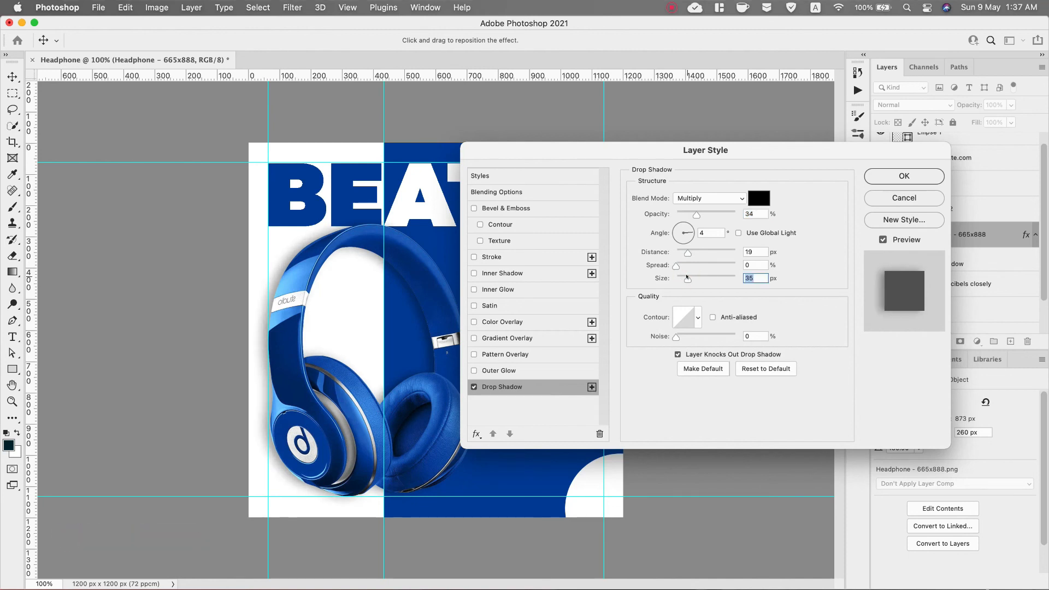
pyautogui.click(875, 180)
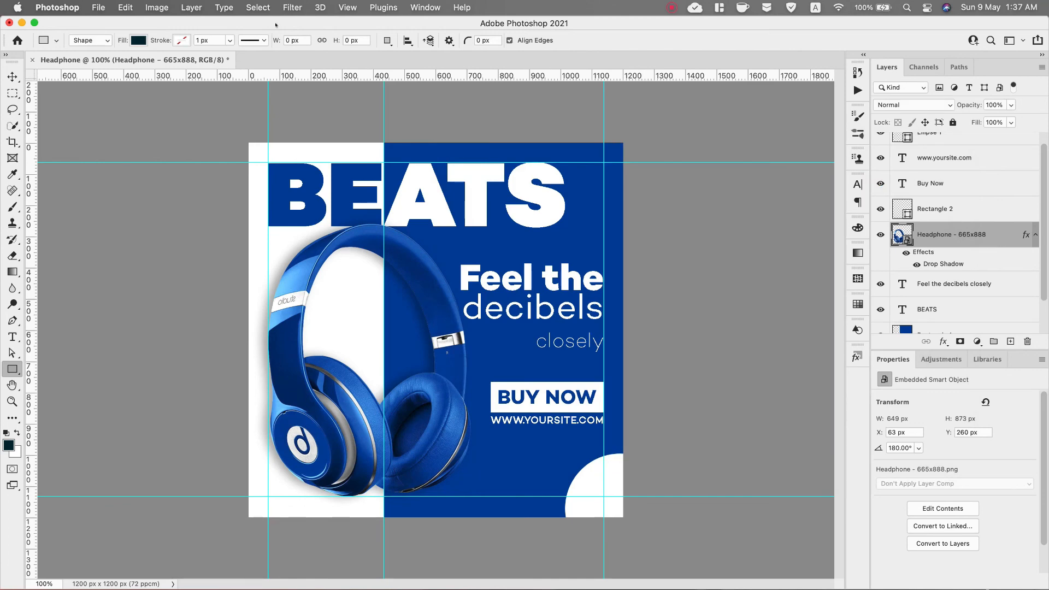
# Clear all guides and save the design as Headphone.psd in Photoshop format on the Desktop
pyautogui.click(337, 8)
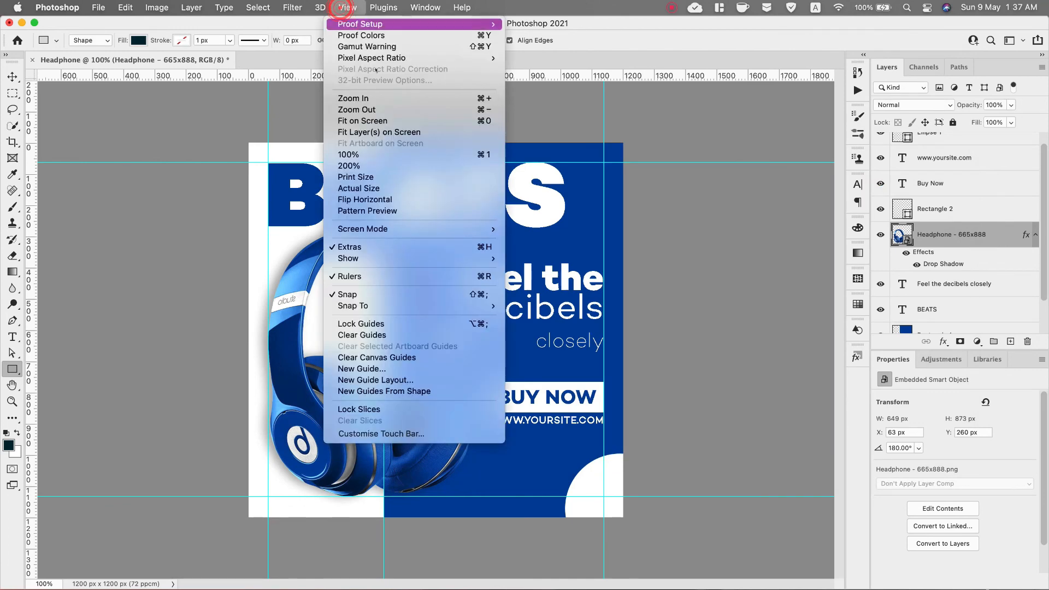
pyautogui.click(400, 335)
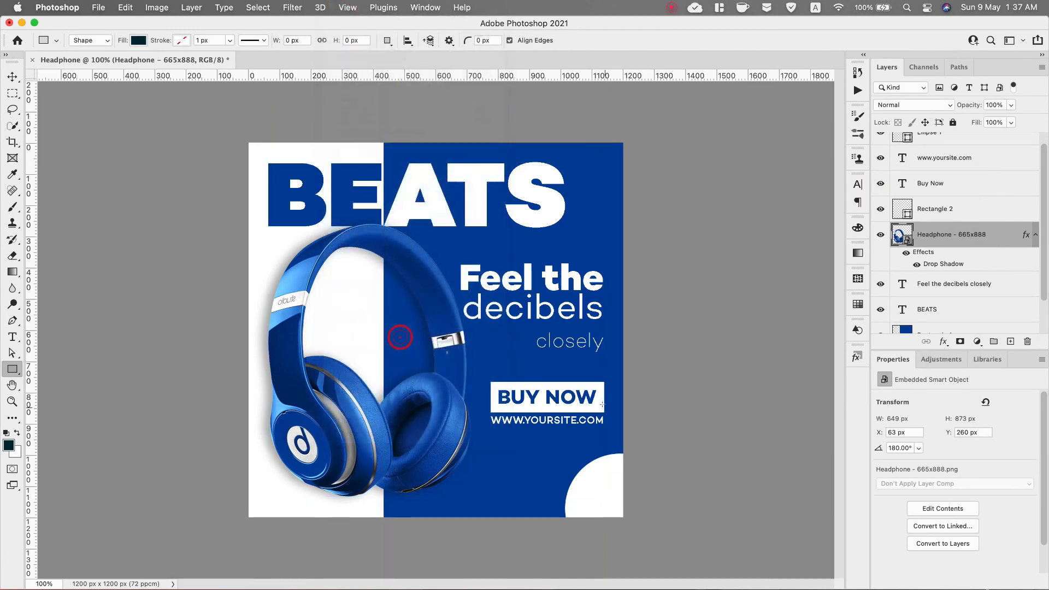
pyautogui.click(101, 7)
pyautogui.click(126, 143)
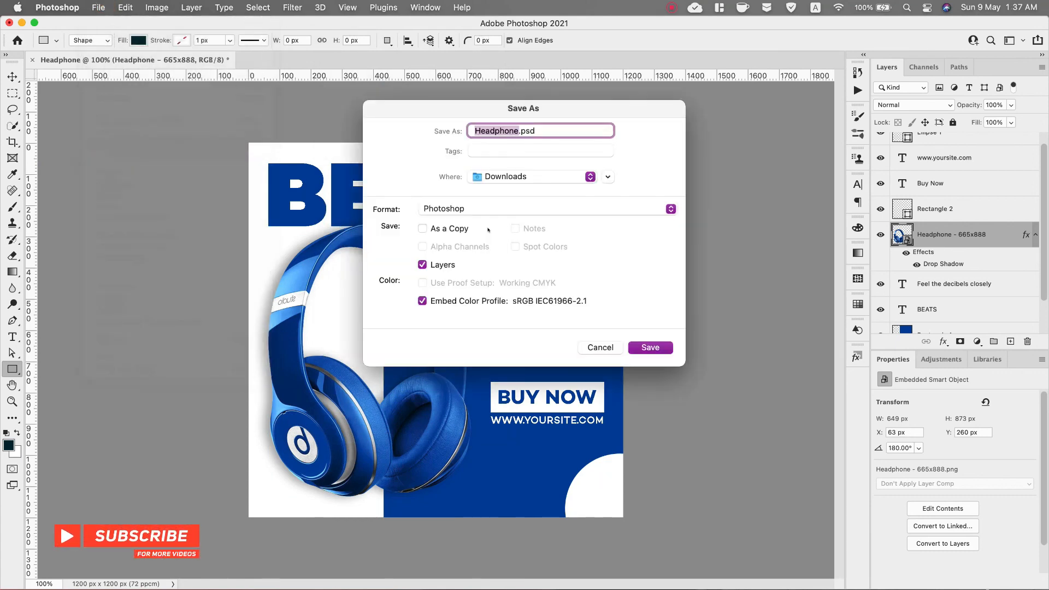
pyautogui.click(547, 176)
pyautogui.click(525, 342)
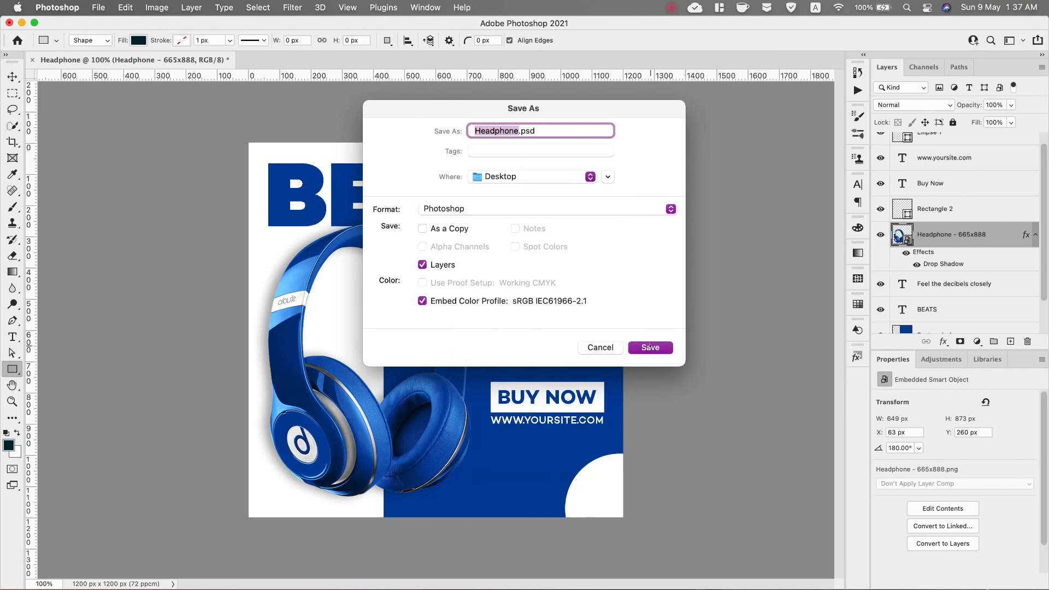
pyautogui.click(650, 347)
pyautogui.click(675, 274)
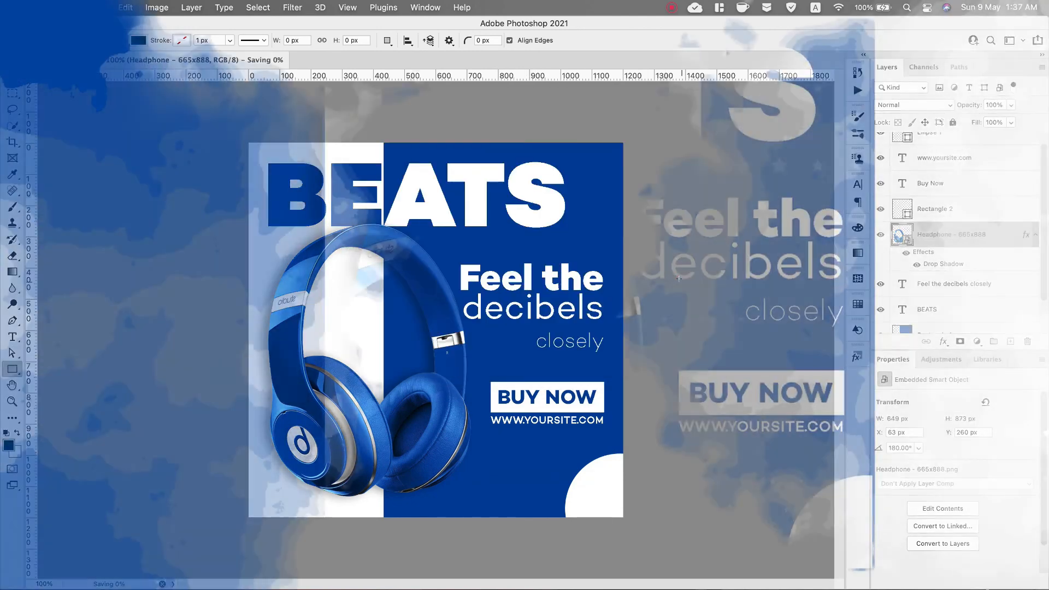